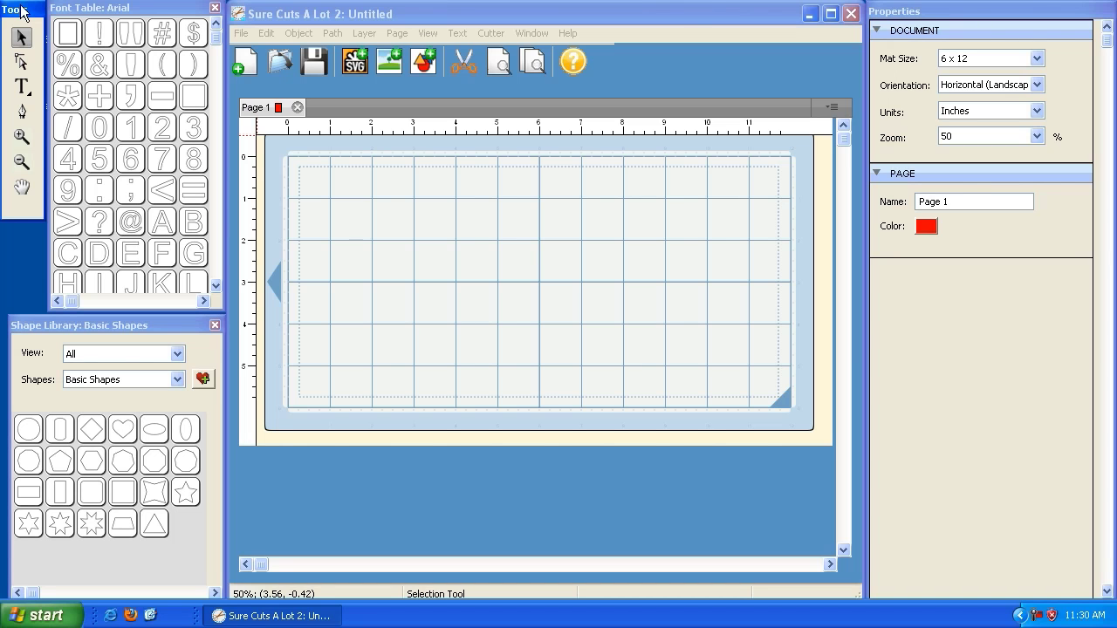
- Switch the window layout to the Layers and Pages workspace
click(369, 16)
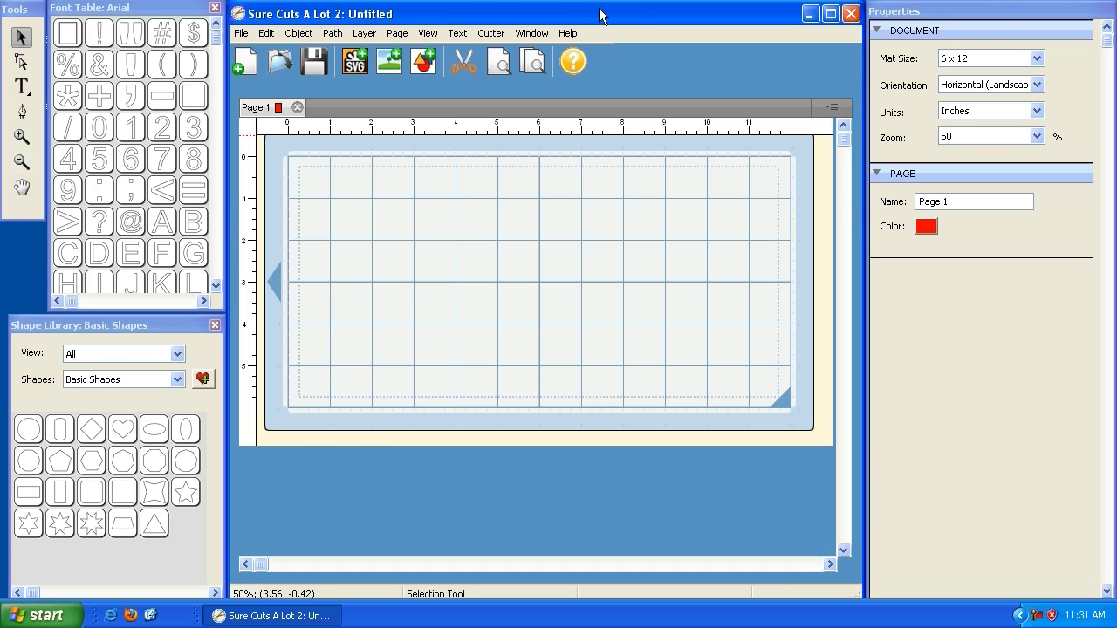
click(530, 33)
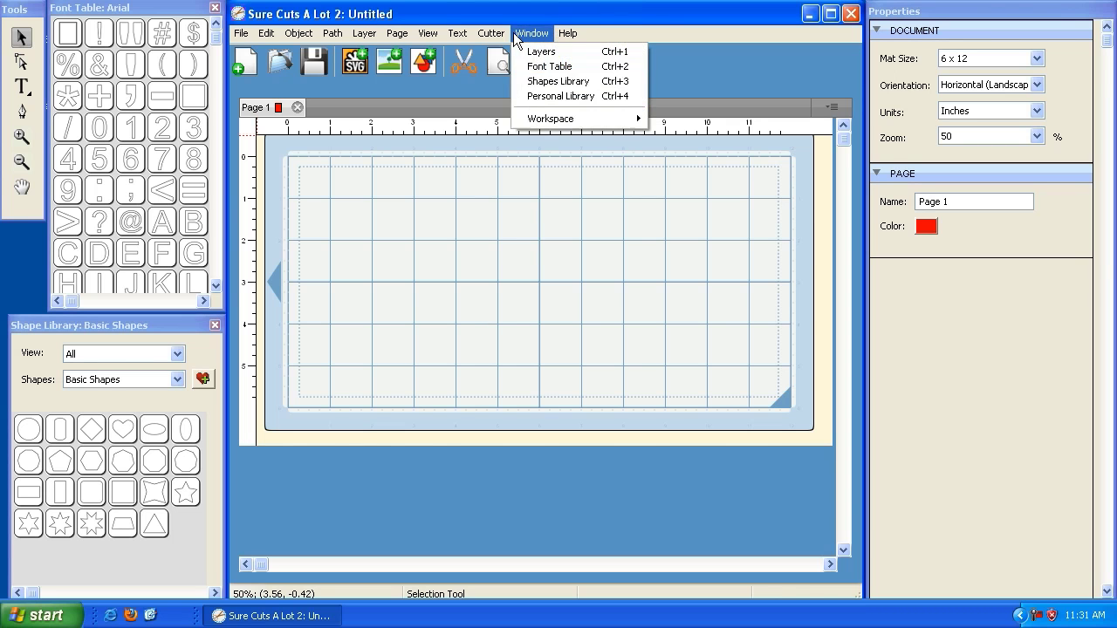
mouse_move(573, 127)
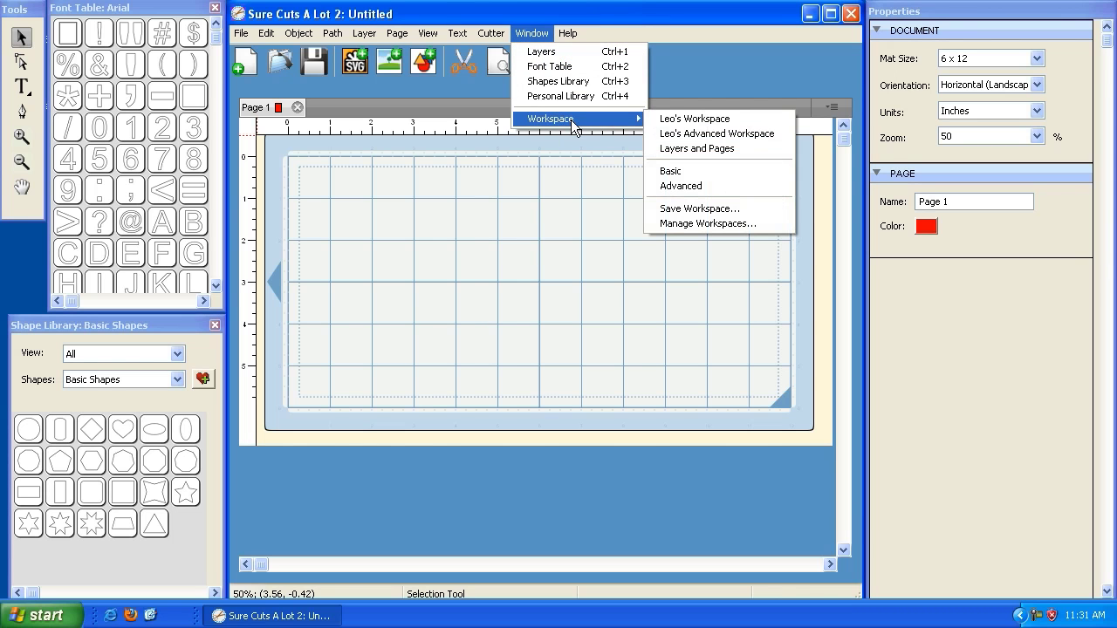
click(690, 151)
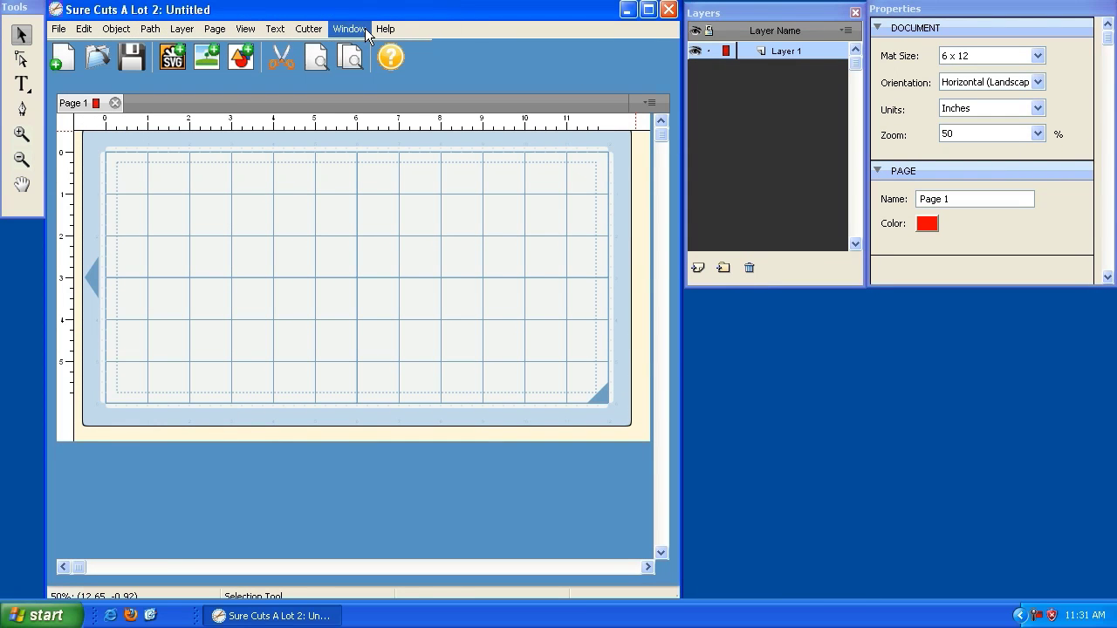
- Show the Personal Library alongside the Layers window
click(309, 29)
click(358, 89)
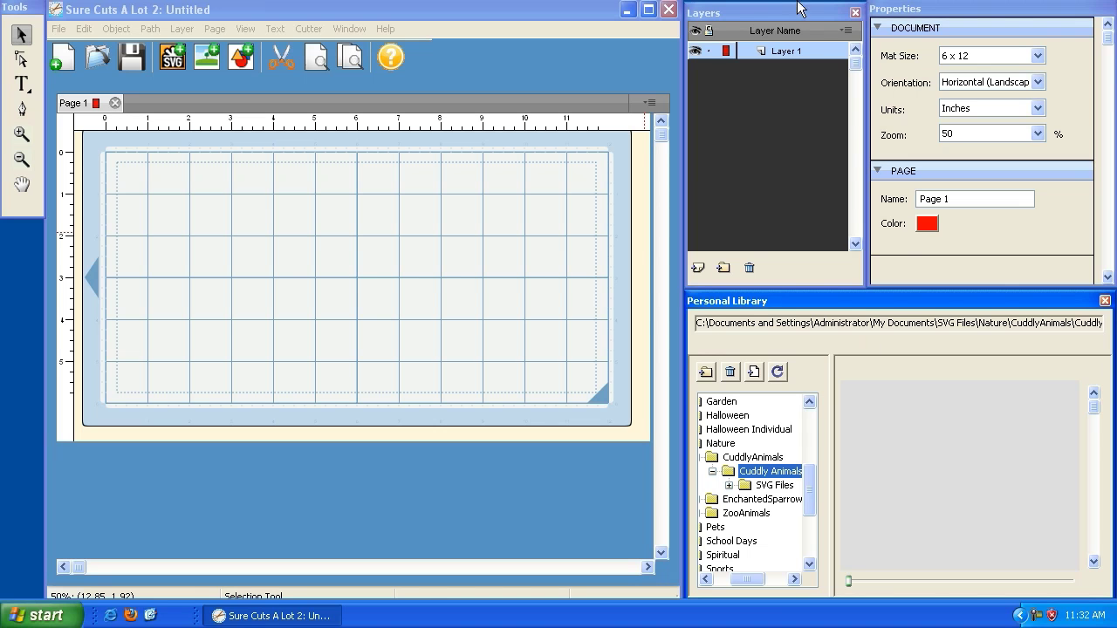
click(778, 21)
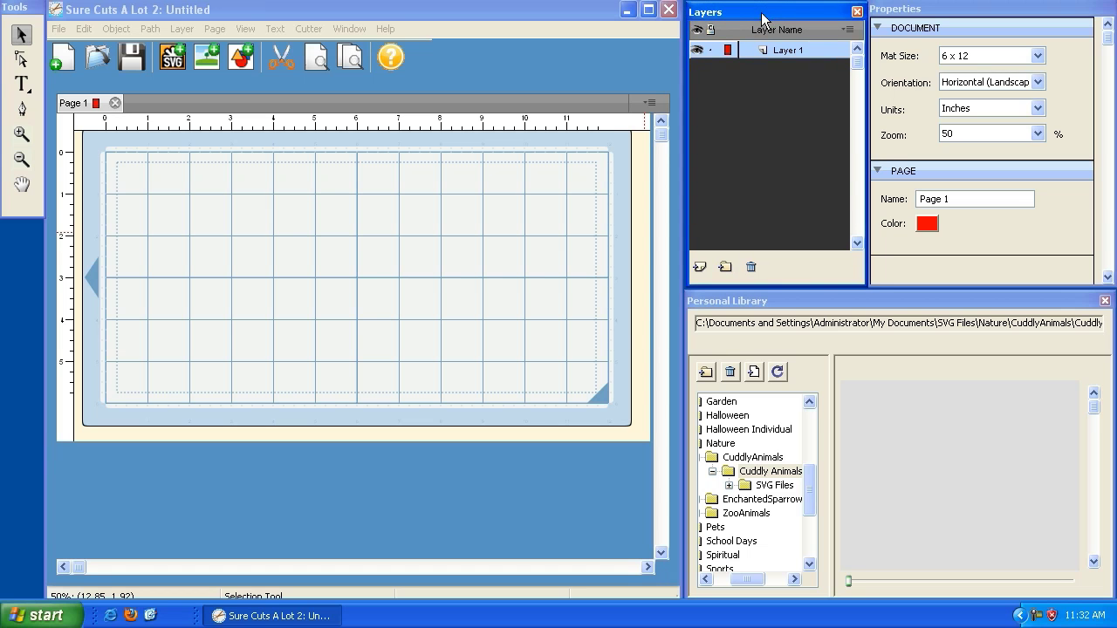
click(797, 306)
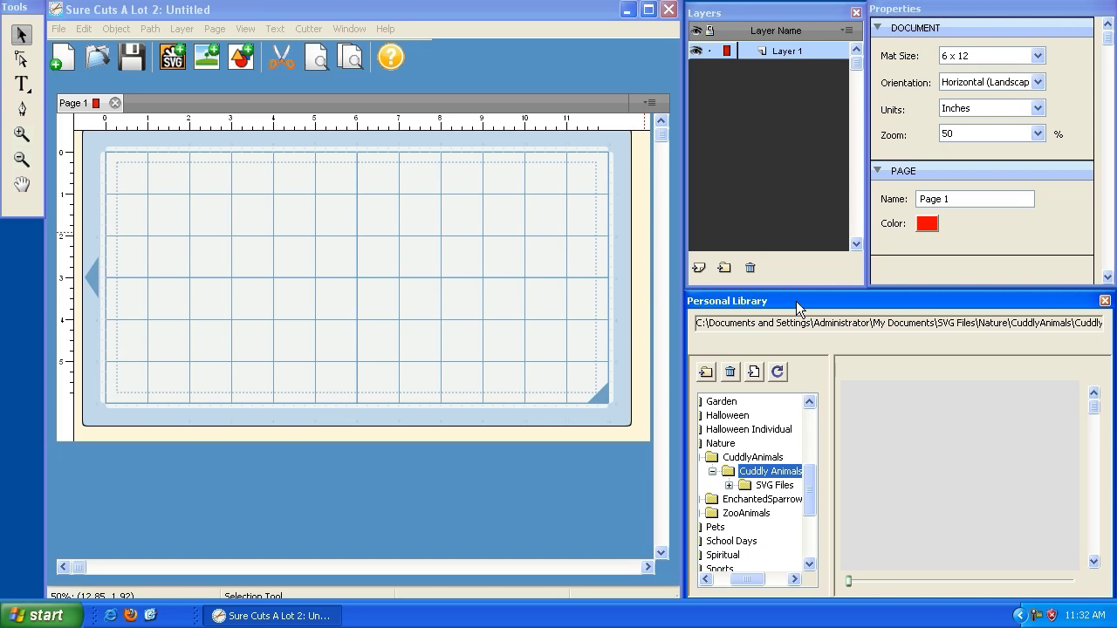
- Expand the SVG Files folder under Cuddly Animals in the Personal Library to reach its animal subfolders
click(728, 486)
click(744, 429)
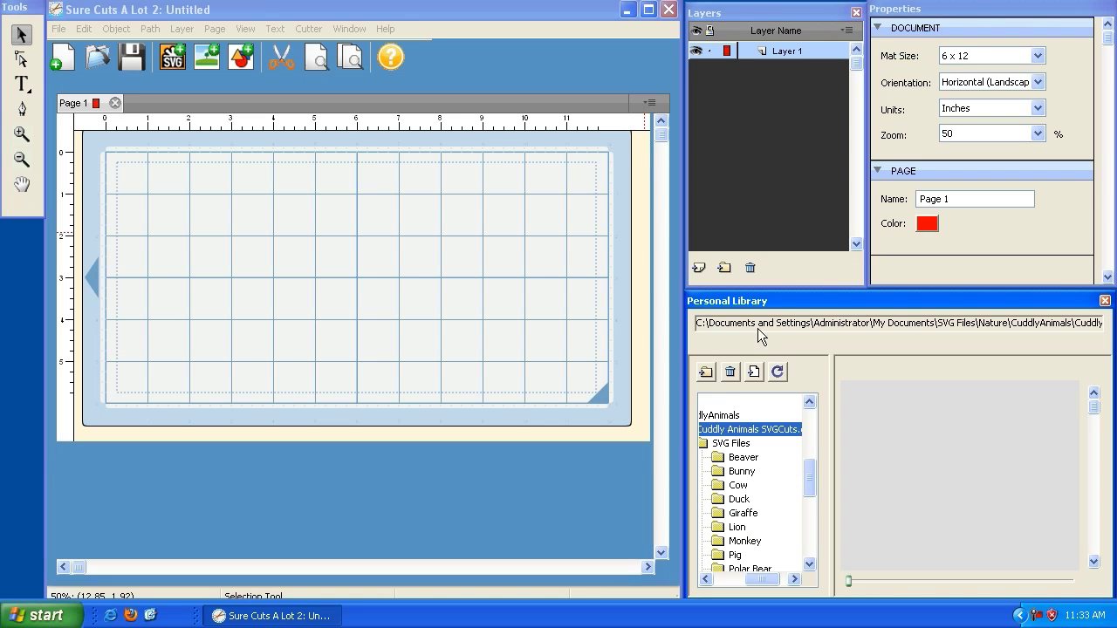
click(734, 446)
drag(810, 478, 810, 482)
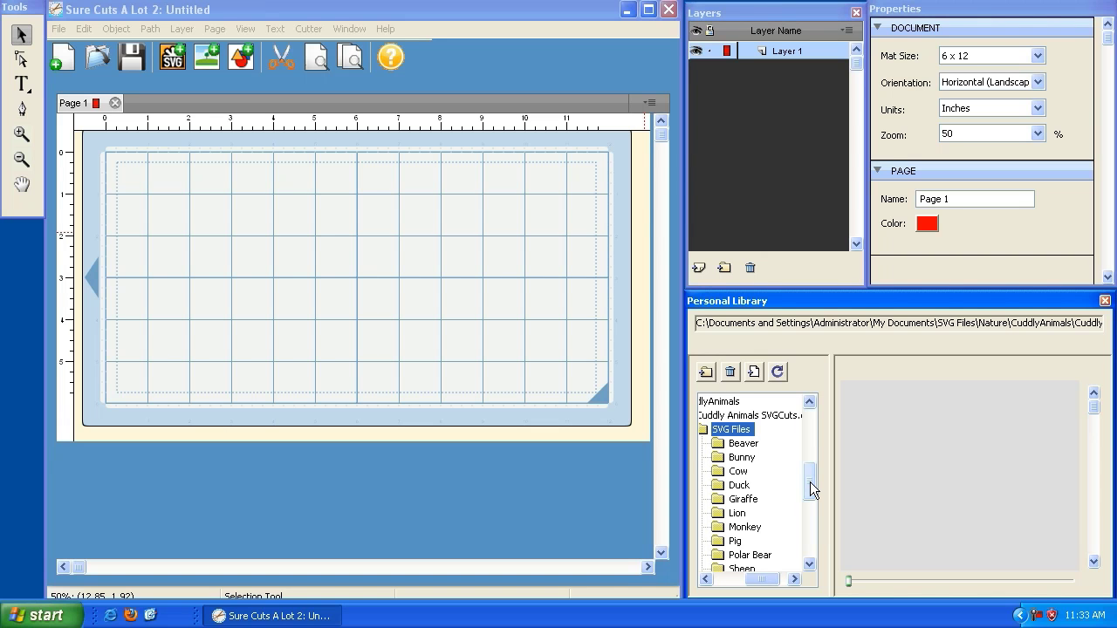
- Compare the SVG files in the Beaver, Bunny and Cow folders, finishing on the Beaver folder
click(744, 444)
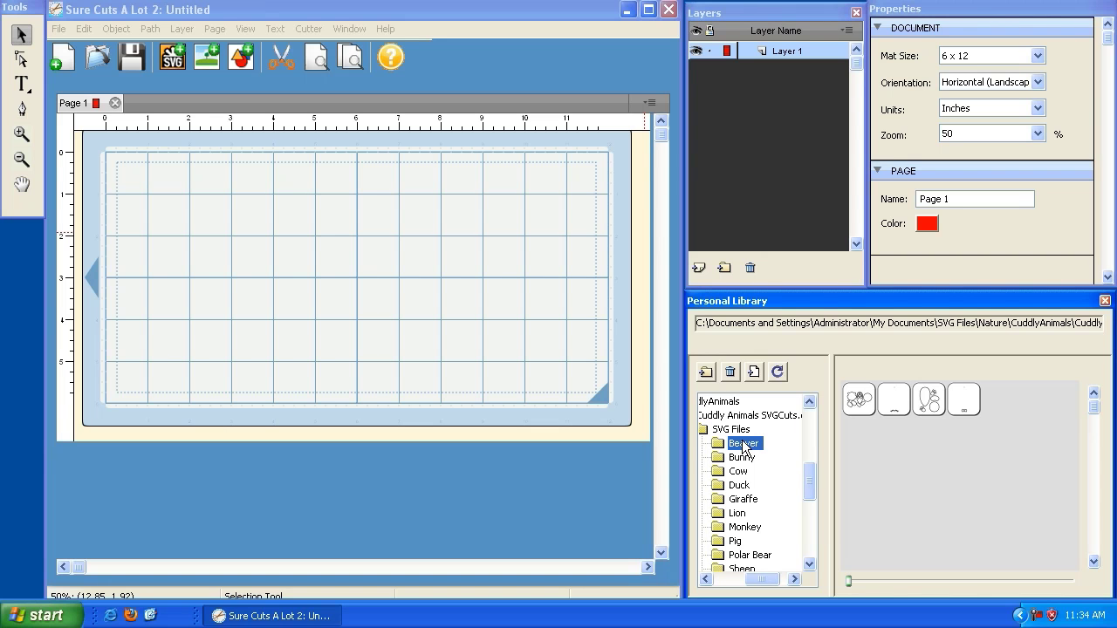
click(742, 458)
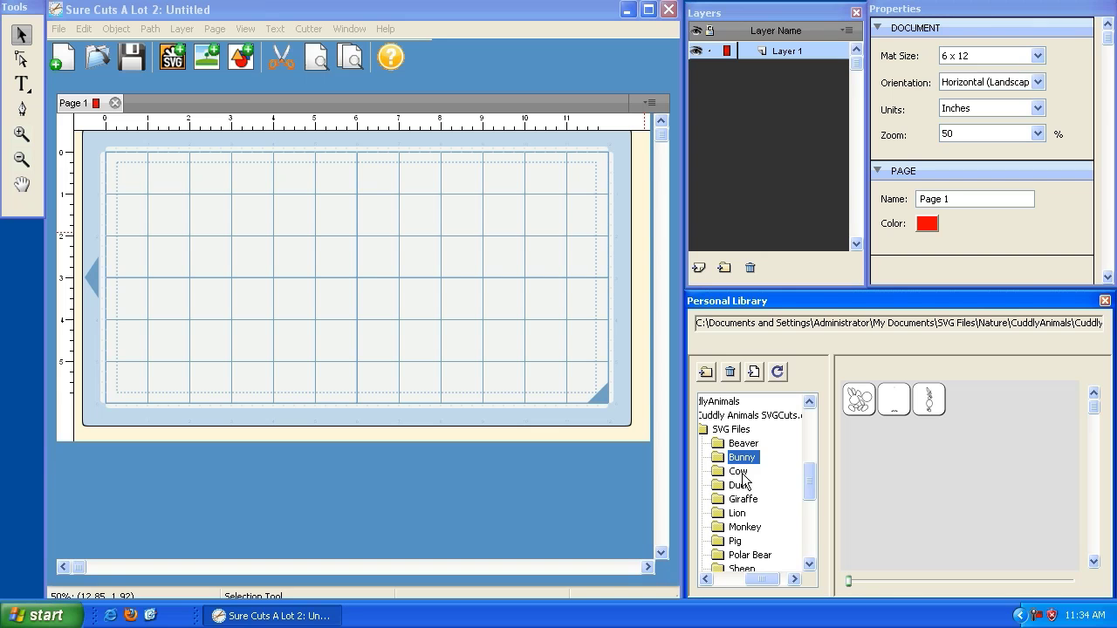
click(738, 472)
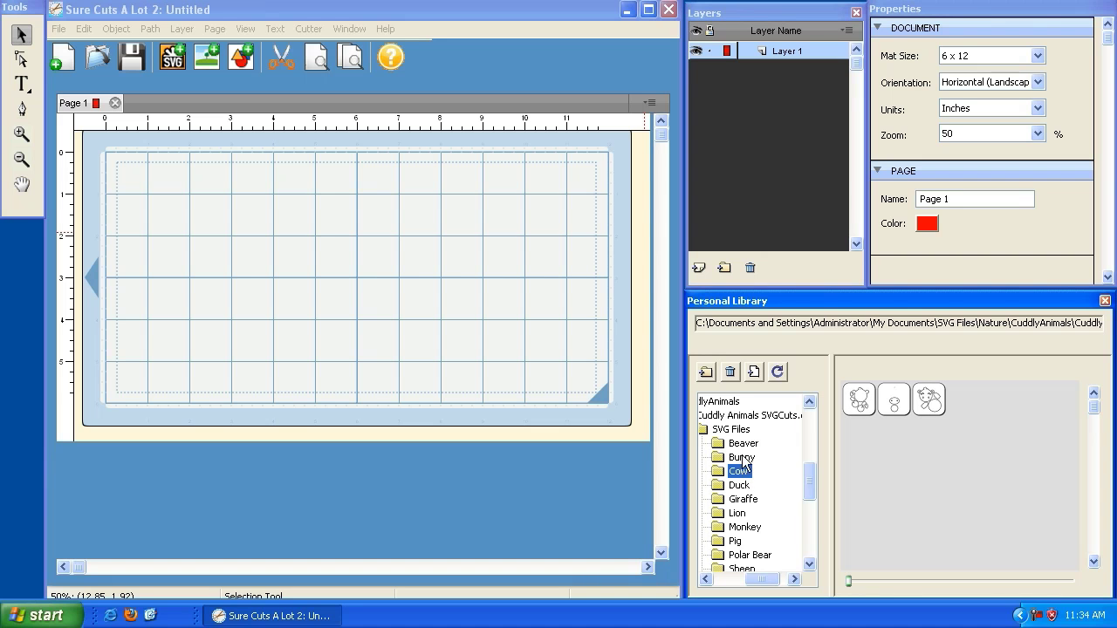
key(Up)
key(Up)
key(Down)
key(Down)
key(Up)
key(Up)
key(Down)
key(Down)
key(Up)
key(Up)
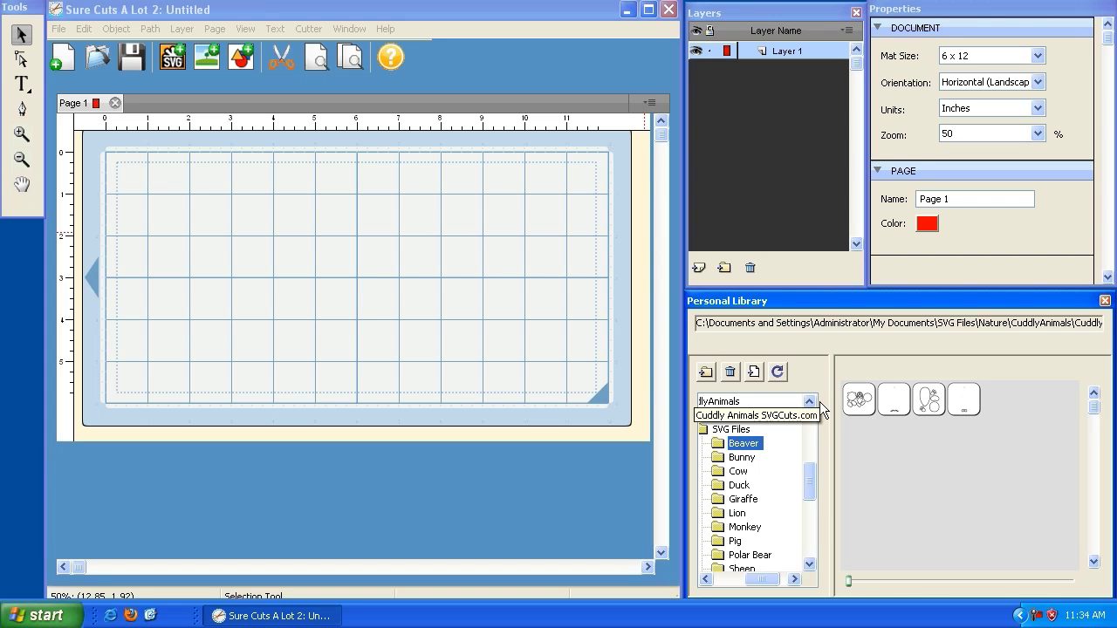
mouse_move(929, 403)
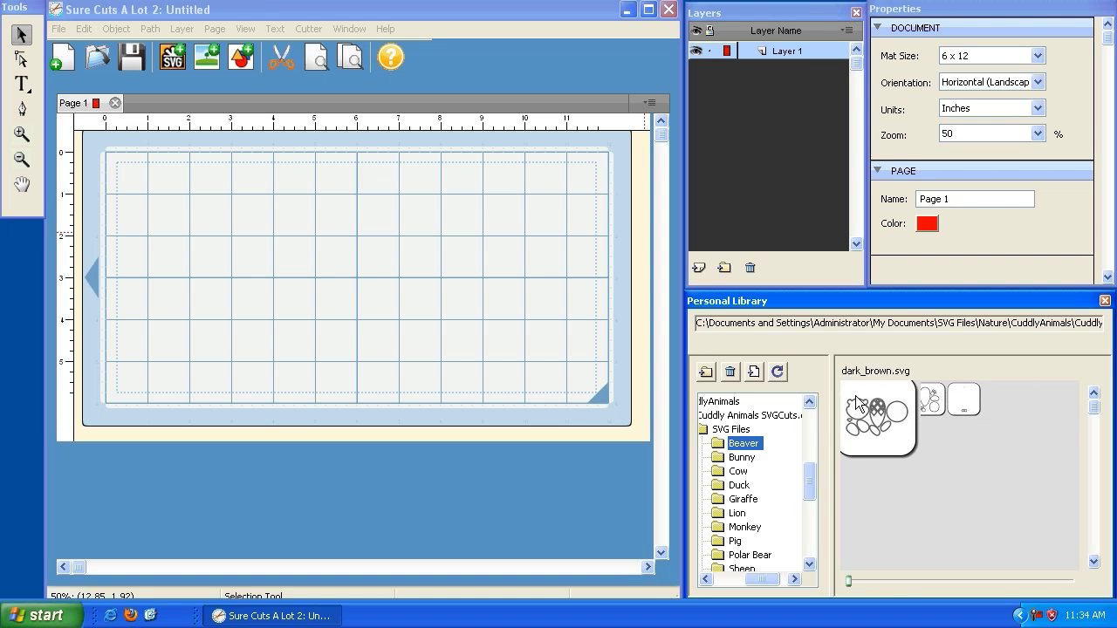
mouse_move(856, 410)
click(742, 457)
click(739, 471)
click(742, 457)
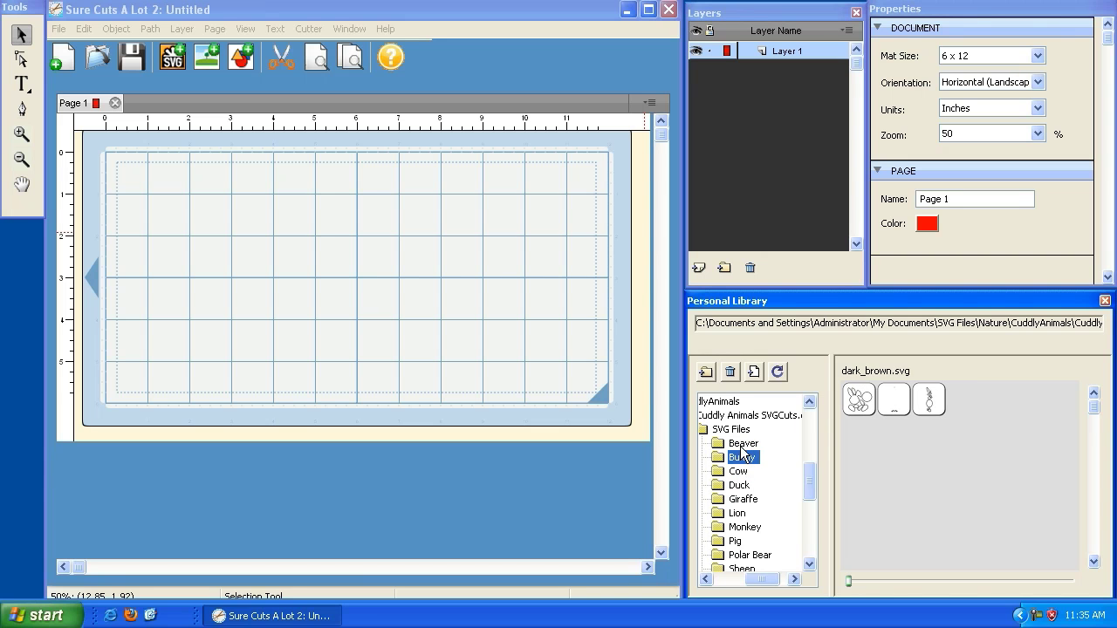
click(742, 445)
click(741, 457)
click(738, 471)
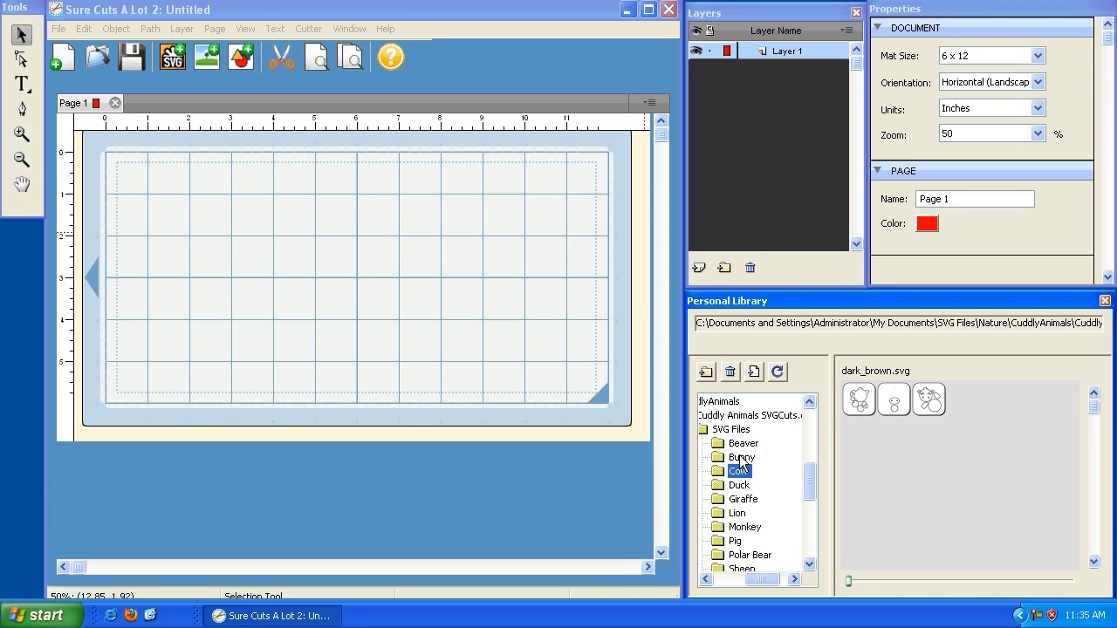
click(742, 457)
click(742, 445)
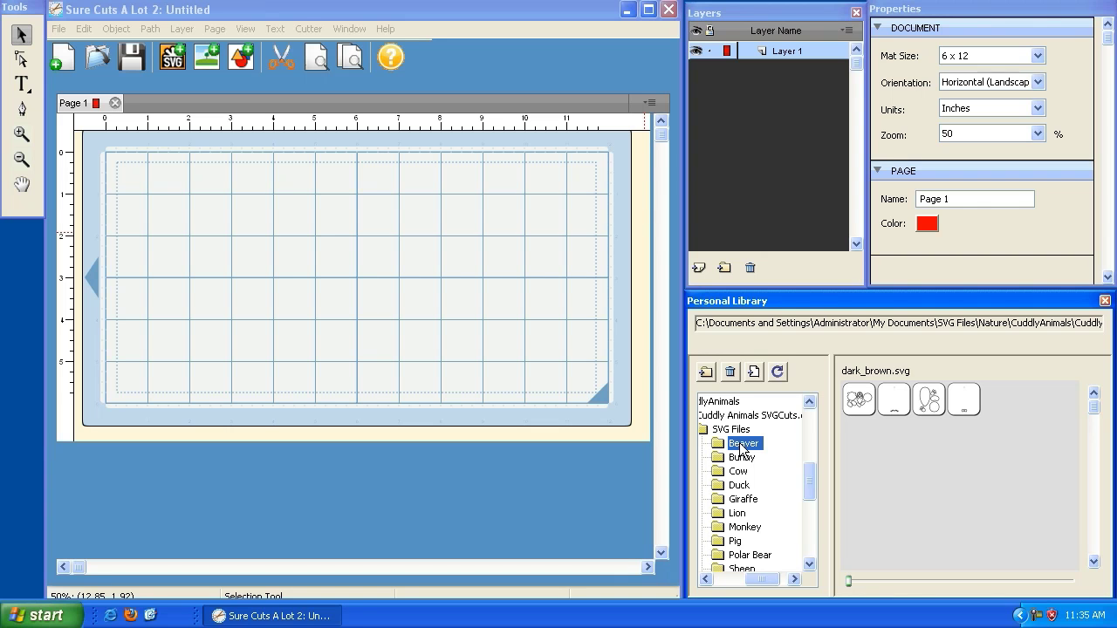
- Rename the document's first page to Beaver
click(976, 203)
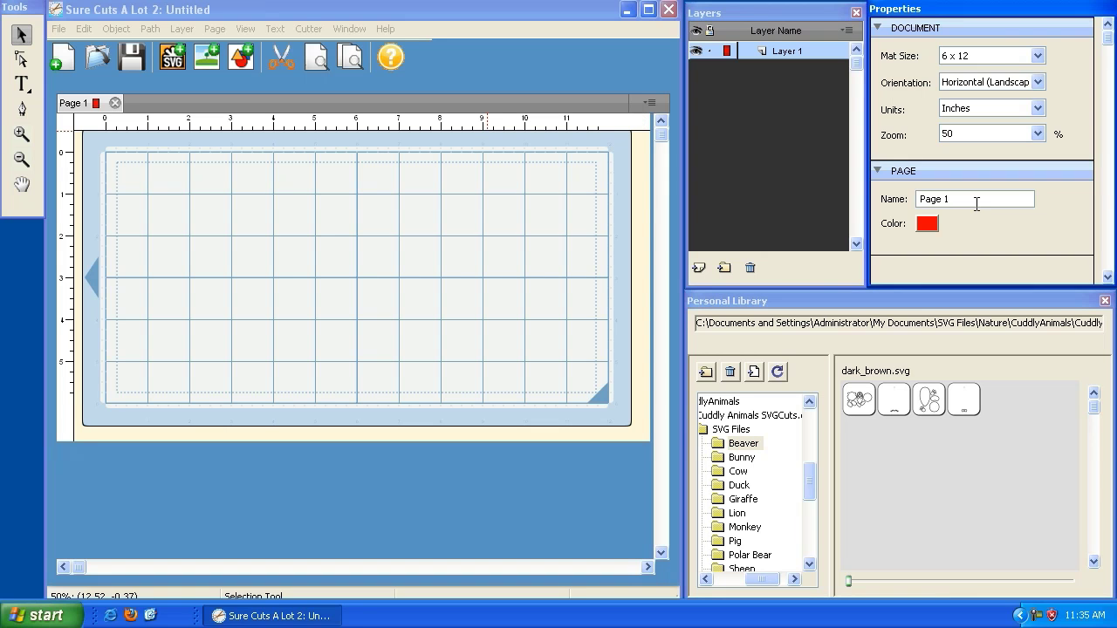
click(77, 106)
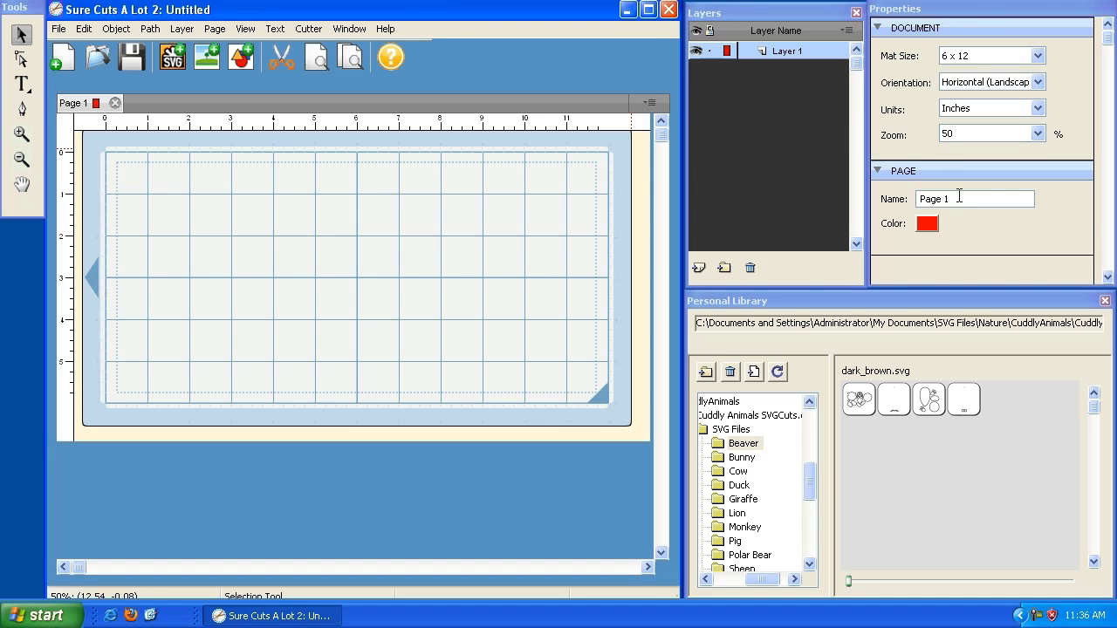
click(962, 198)
drag(970, 199, 891, 202)
text(Beaver)
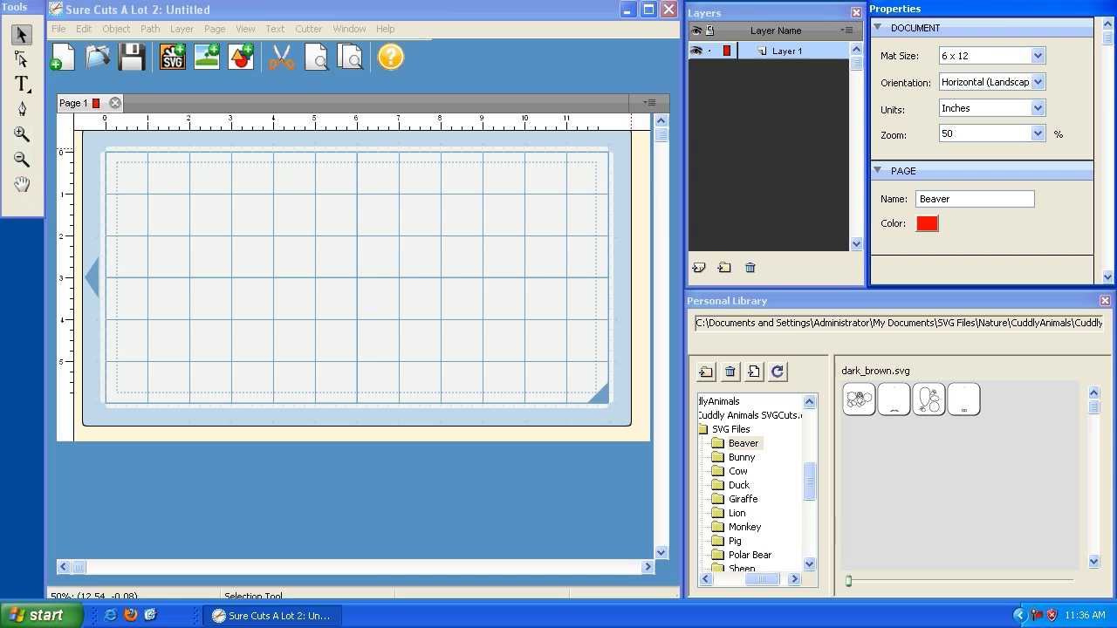
key(Tab)
- Set the Beaver page's color to the basic brown with red 128, green 64, blue 64
click(927, 225)
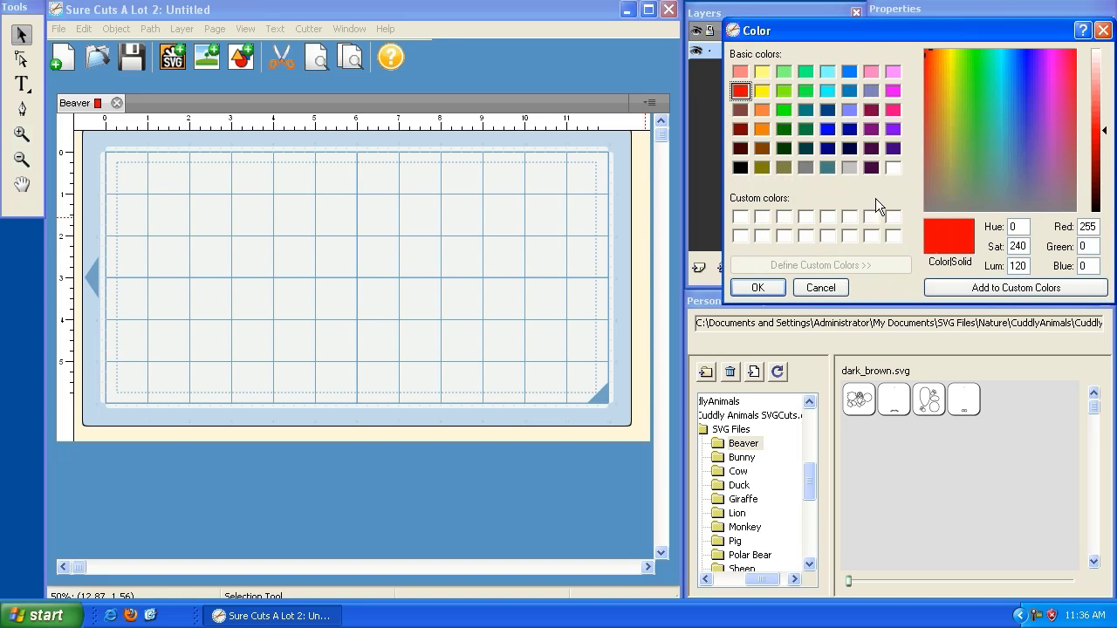
click(741, 112)
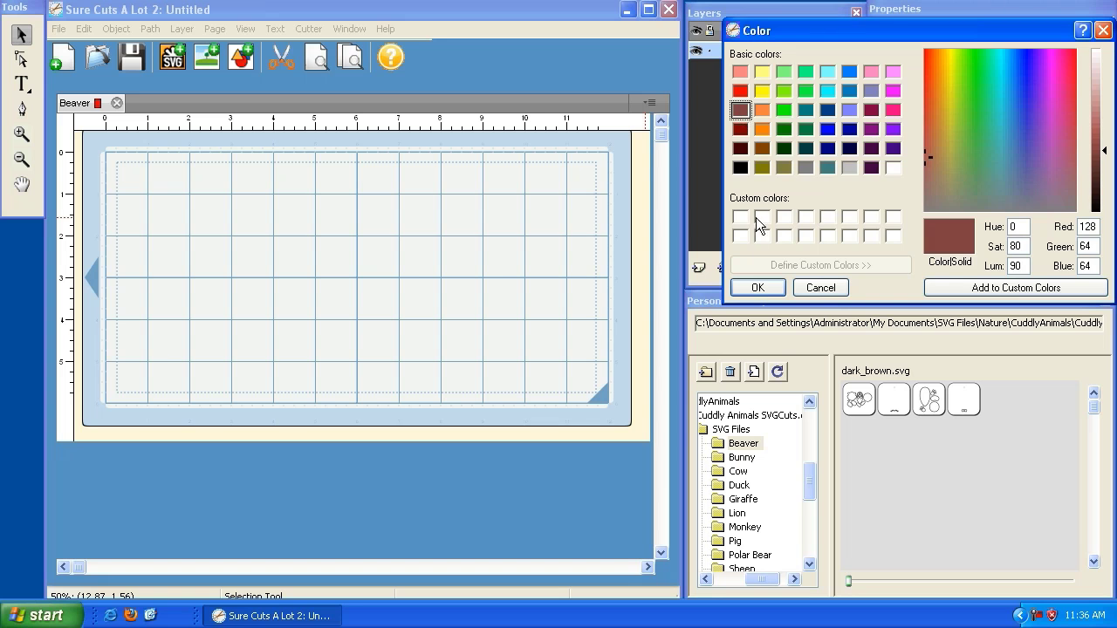
click(757, 288)
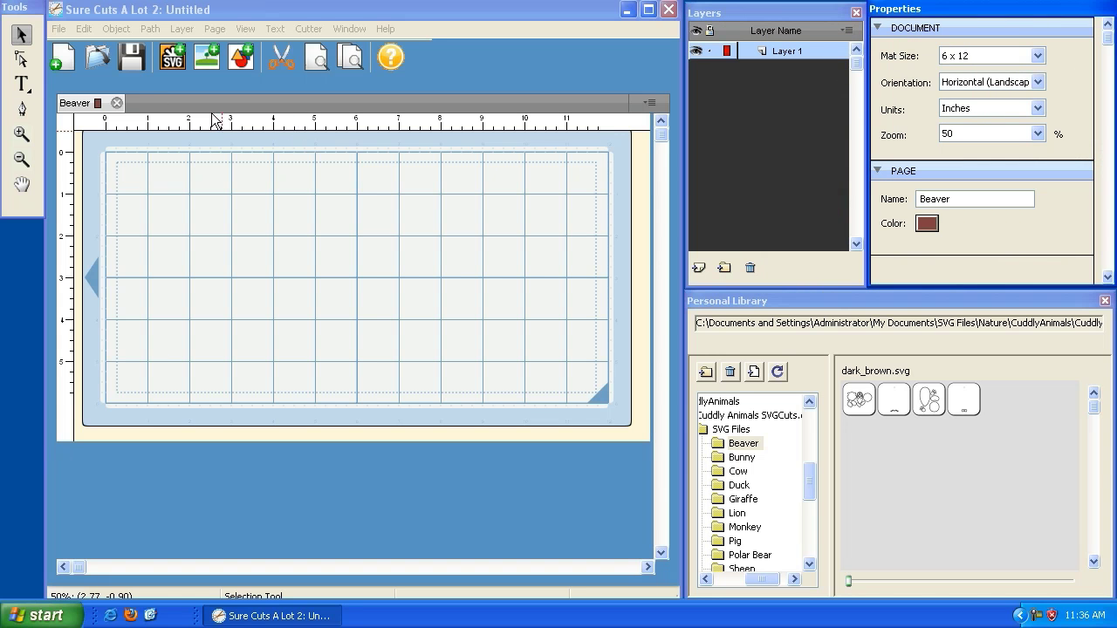
- Check the Beaver page's name and color in its Page Properties and cancel without making changes
click(218, 31)
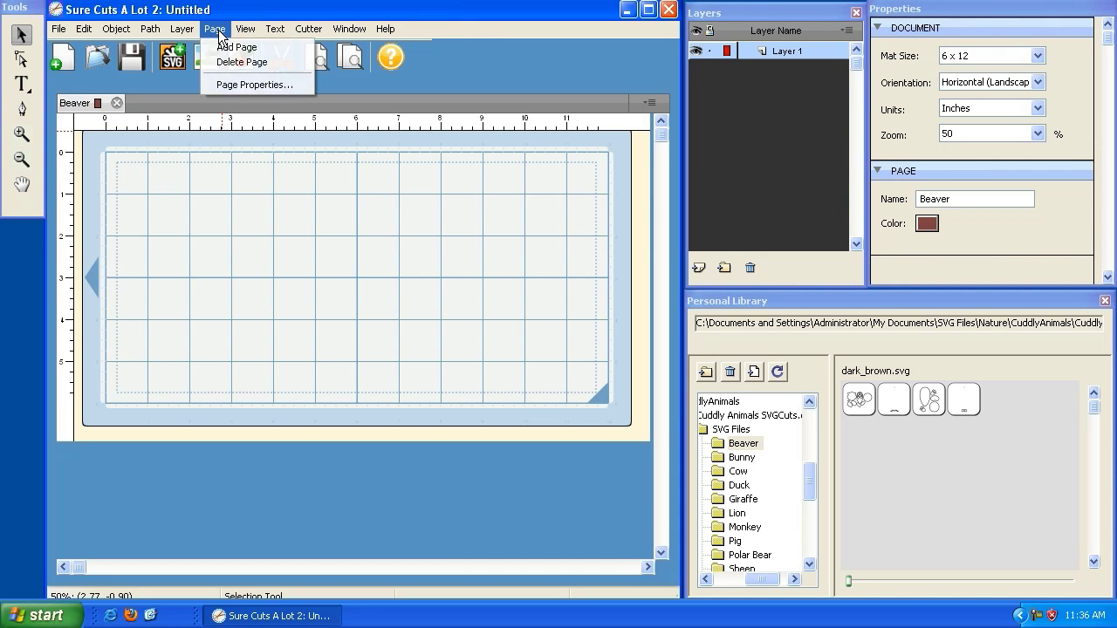
click(237, 86)
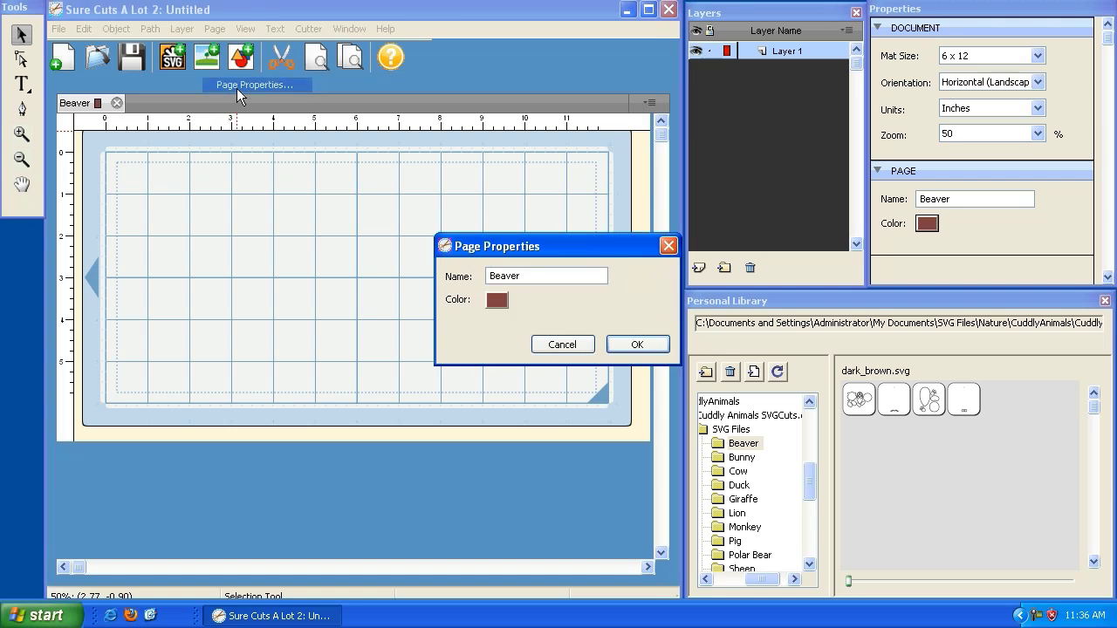
double_click(547, 276)
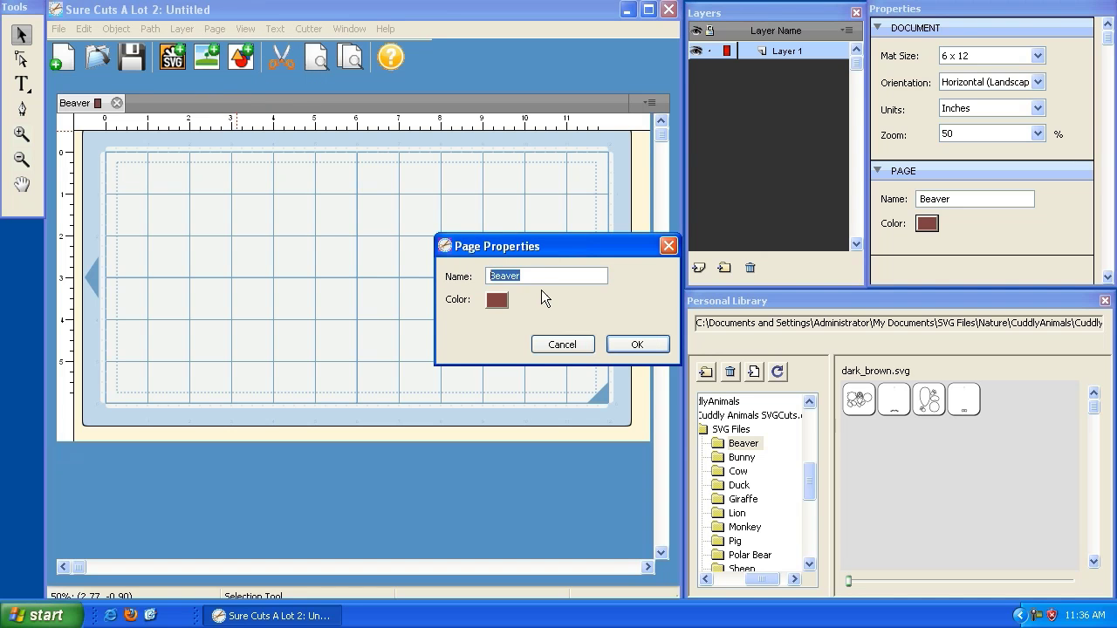
key(End)
click(562, 345)
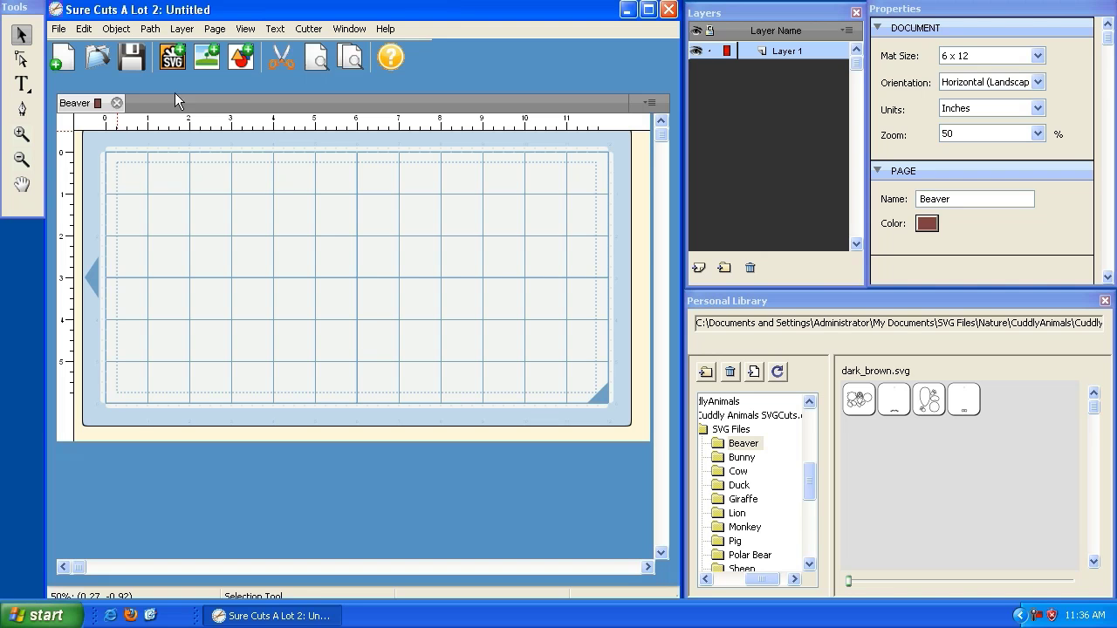
- Add a page named Bunny in light red (red 255, green 128, blue 128), and switch to Beaver and back to Bunny
click(215, 29)
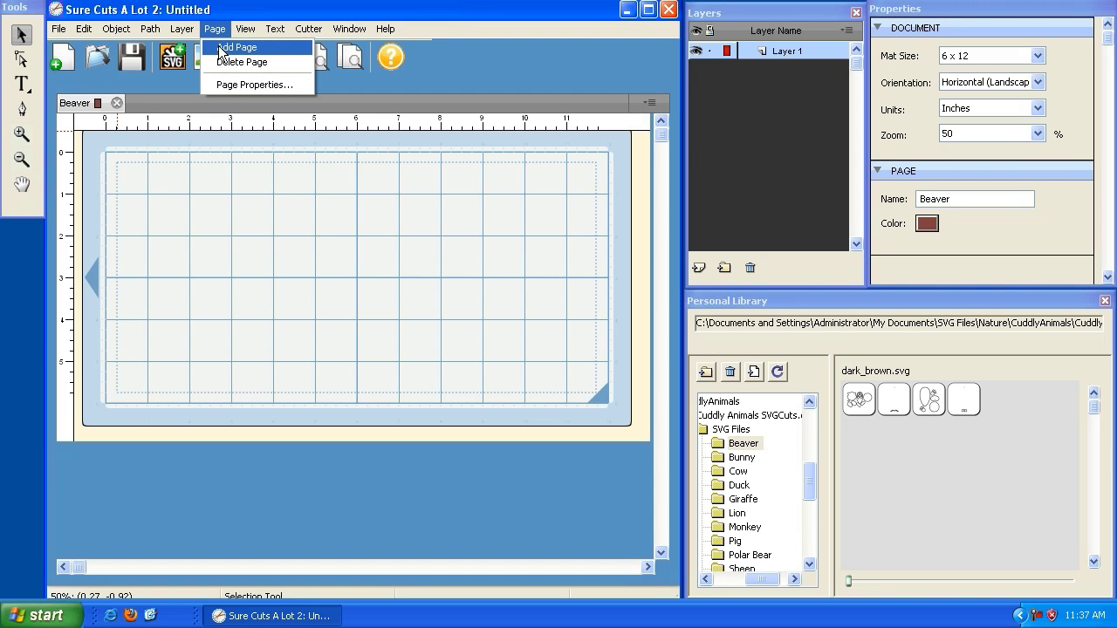
click(647, 104)
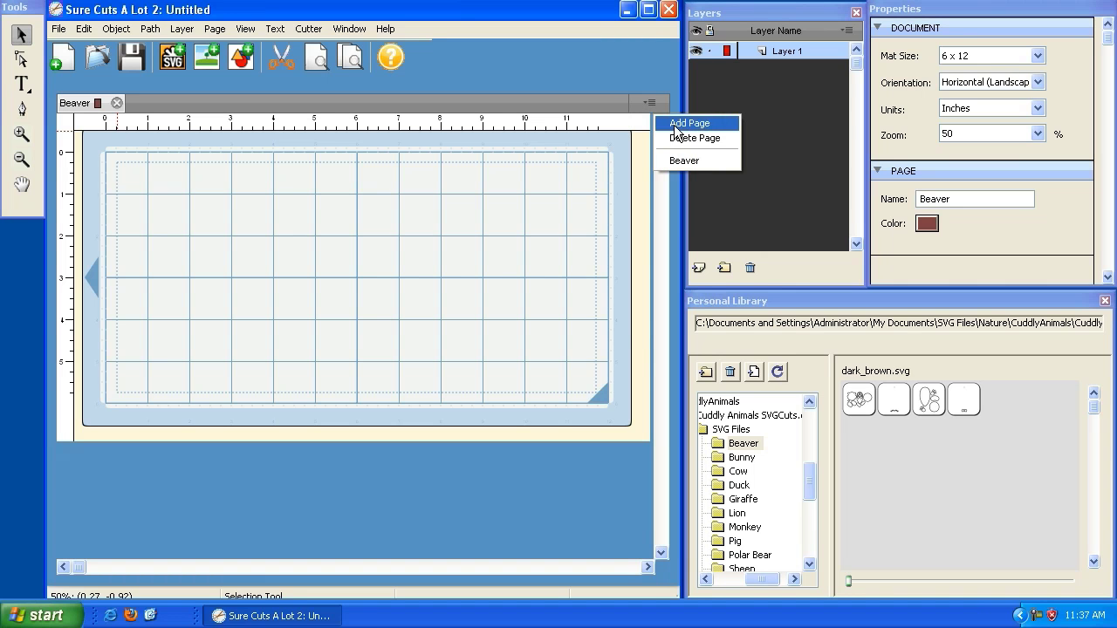
click(677, 125)
drag(524, 276, 453, 275)
text(Bunny)
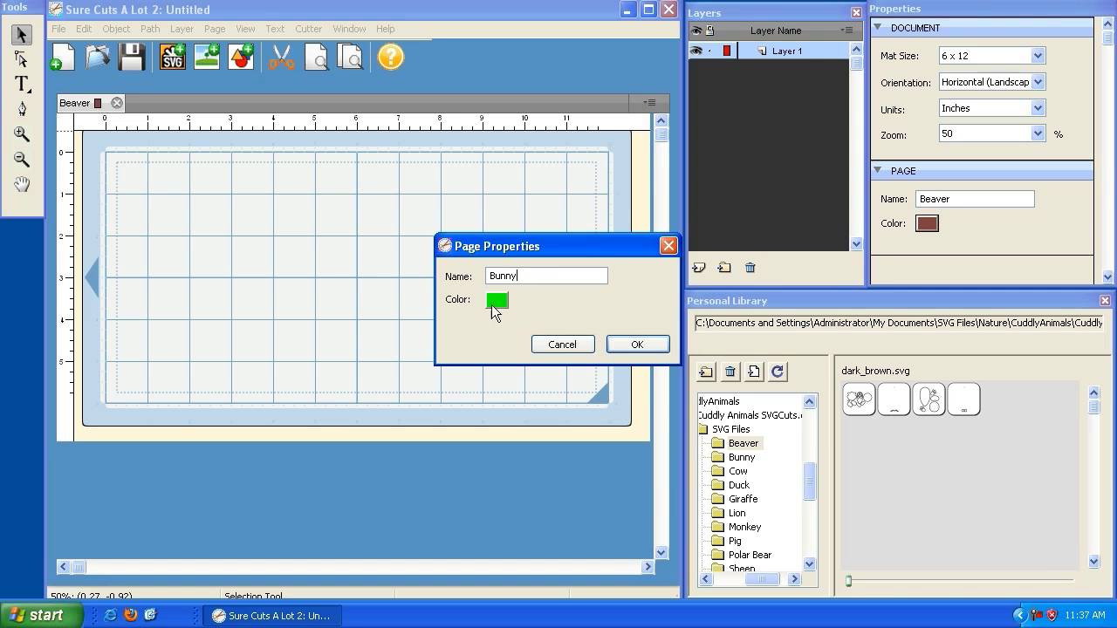
click(497, 300)
click(456, 316)
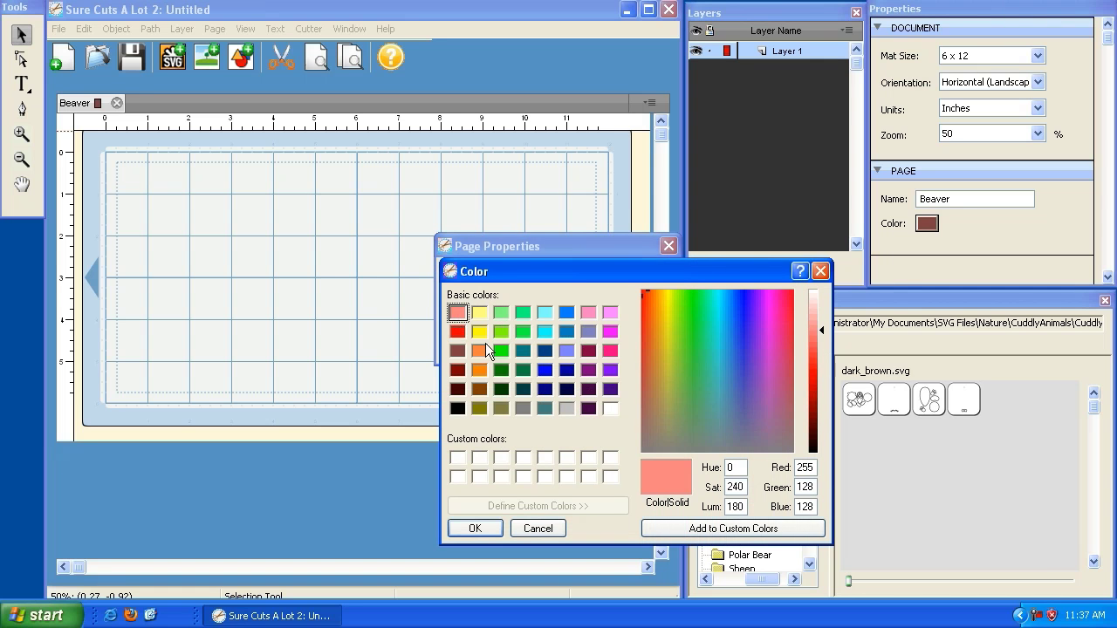
click(467, 526)
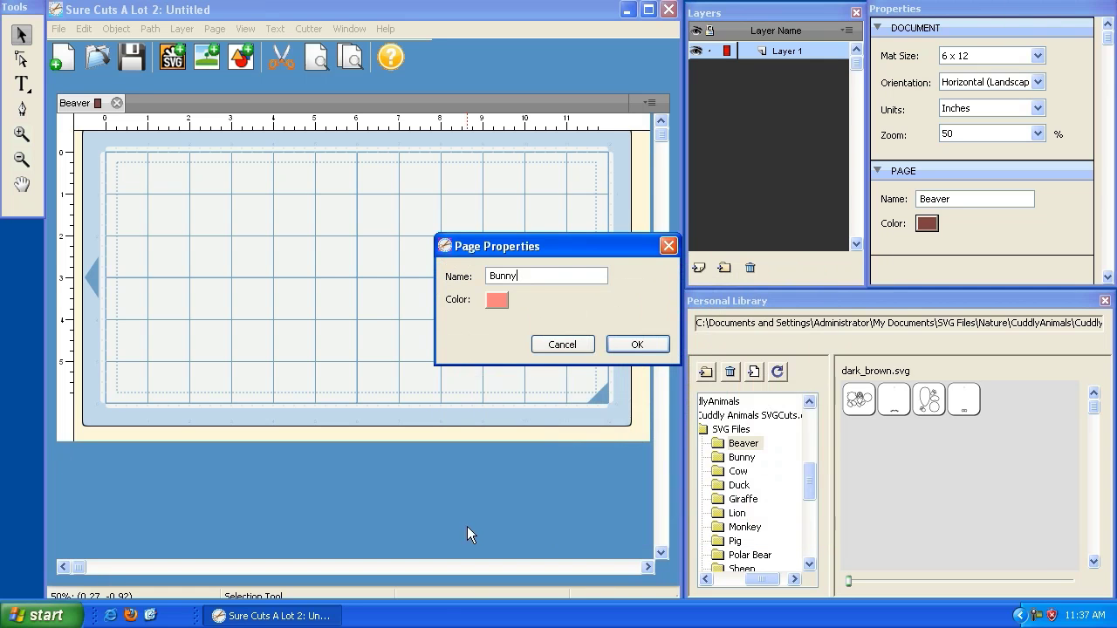
click(636, 345)
click(88, 104)
click(144, 103)
- Add a third page named Cow to the document and set its page color to black
click(649, 103)
click(664, 120)
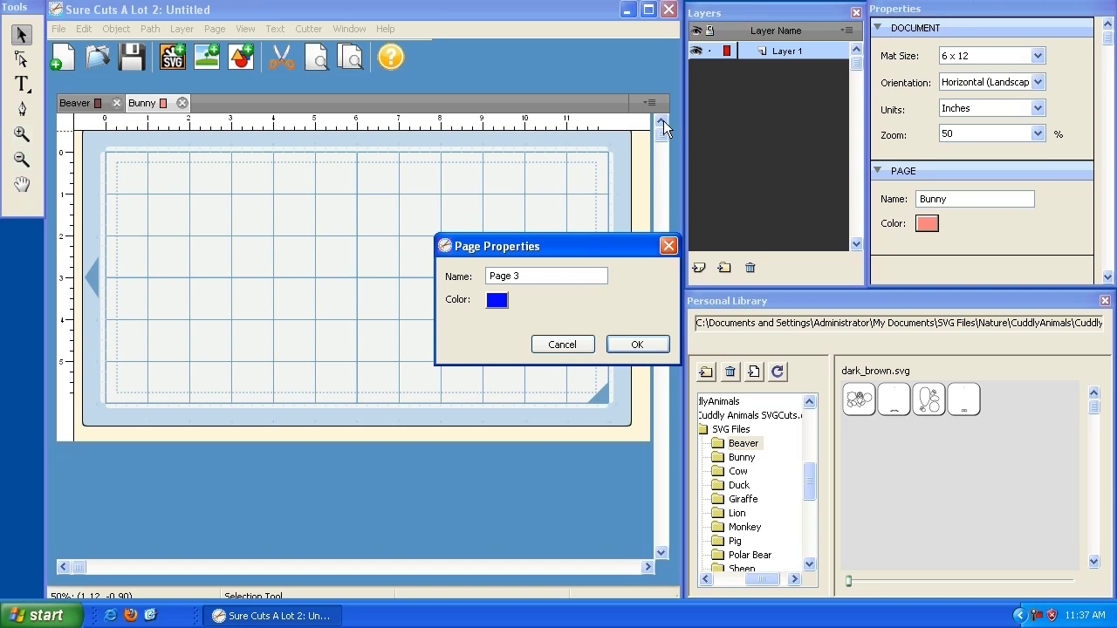
drag(551, 276, 402, 263)
text(Cow)
click(497, 300)
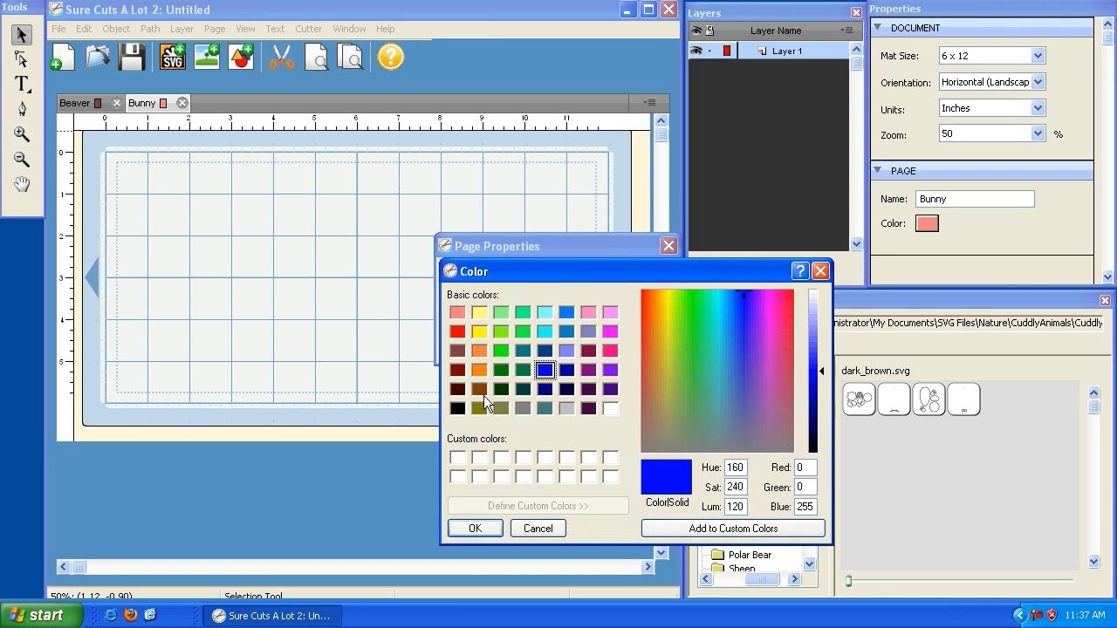
click(458, 407)
click(471, 528)
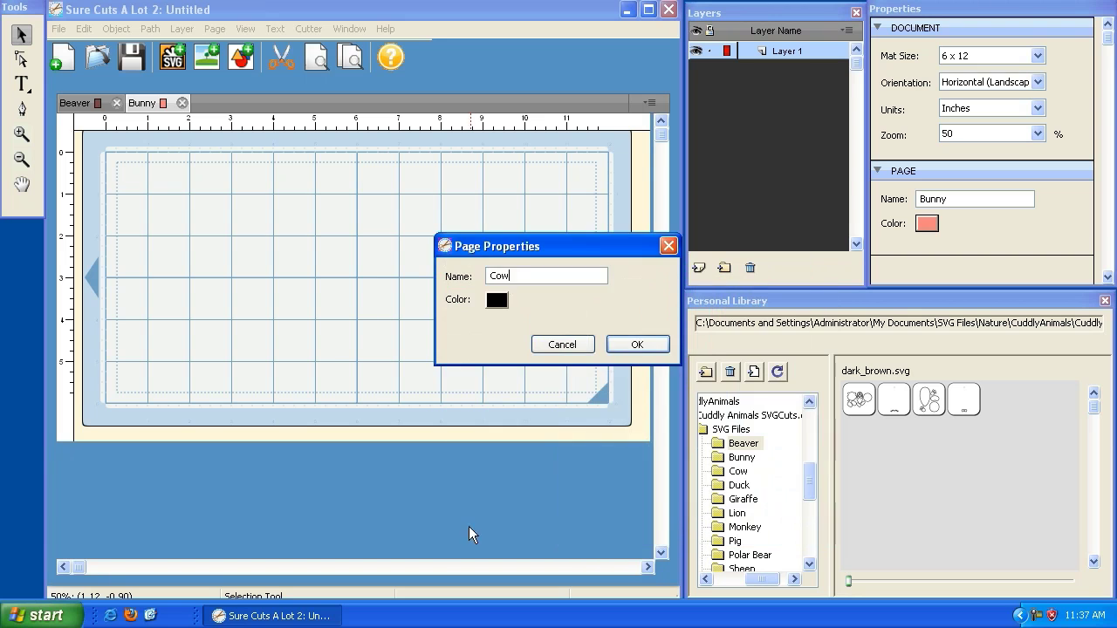
click(639, 345)
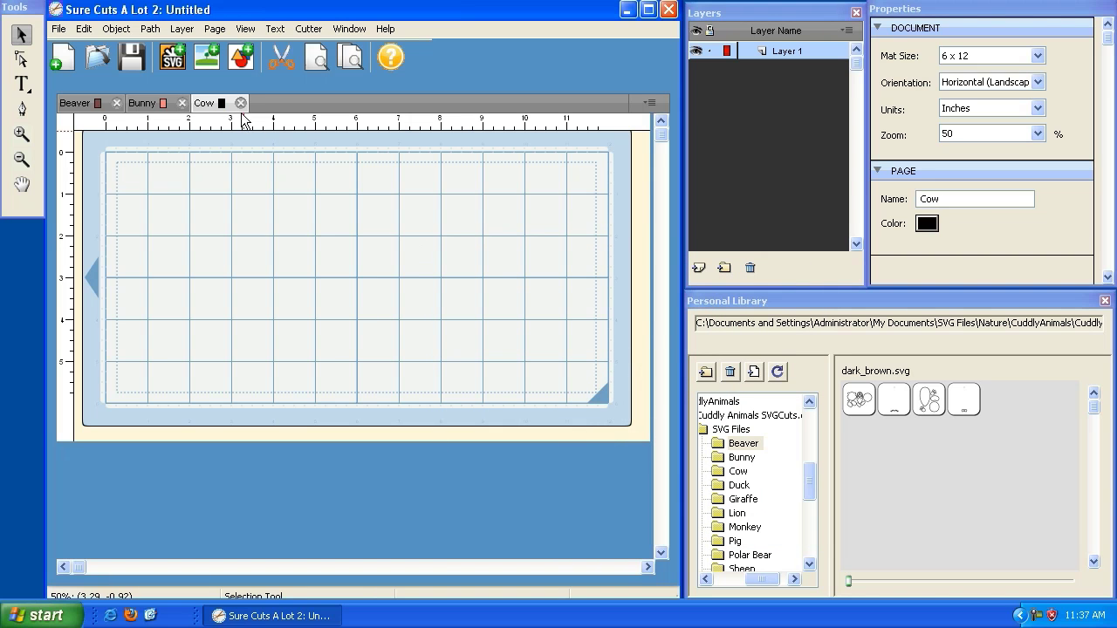
- Insert the Beaver folder's dark_brown.svg on the Beaver page and move it to about X 0.52, Y 0.50 inch
click(144, 103)
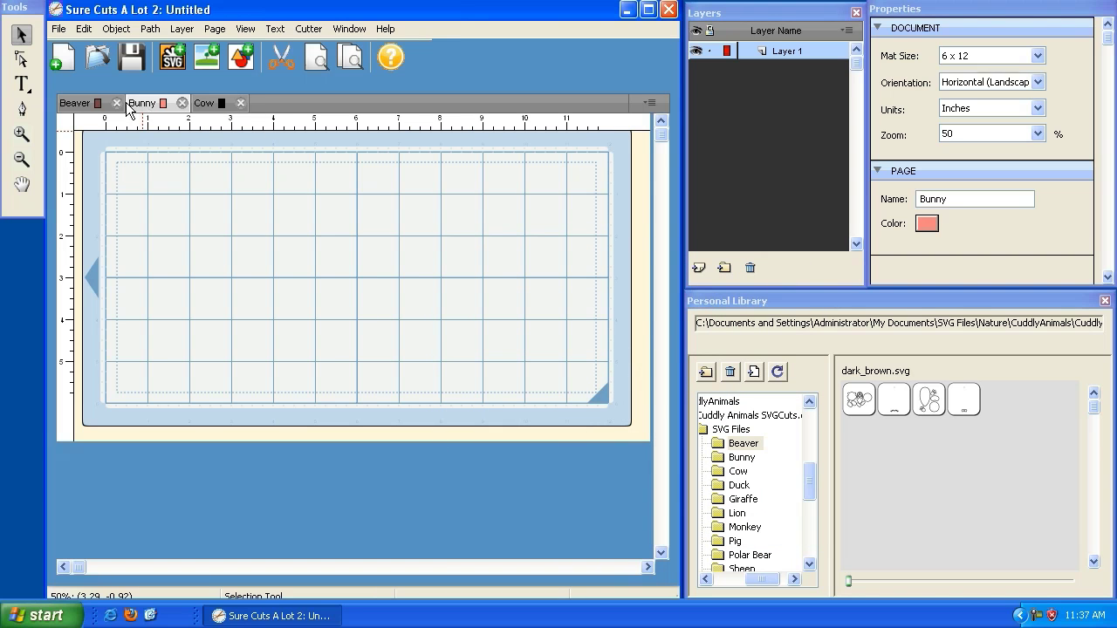
click(82, 102)
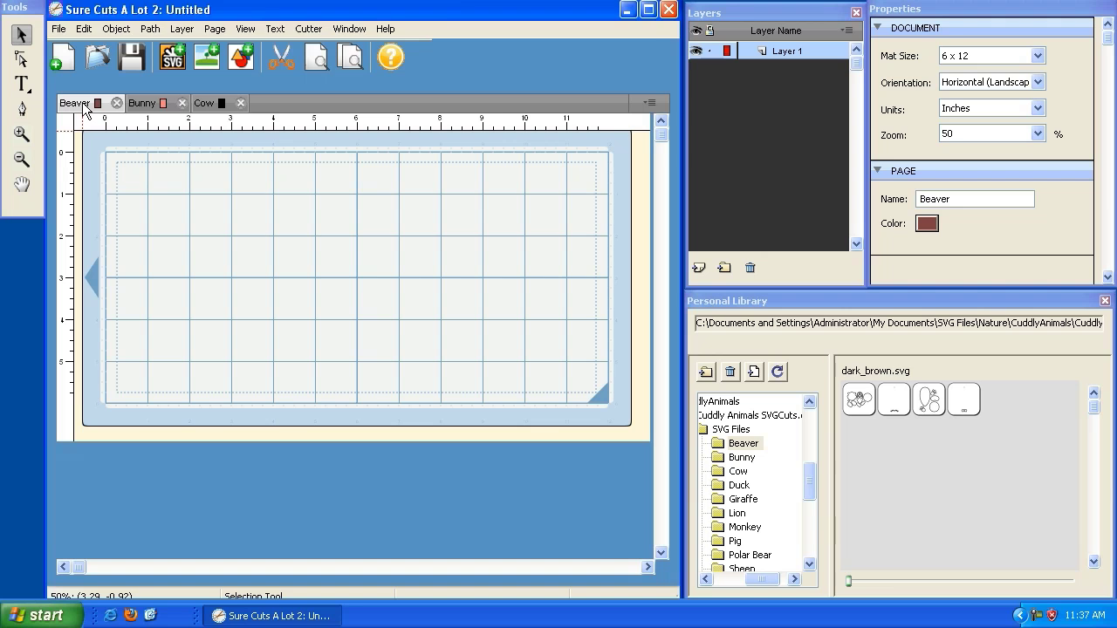
click(830, 470)
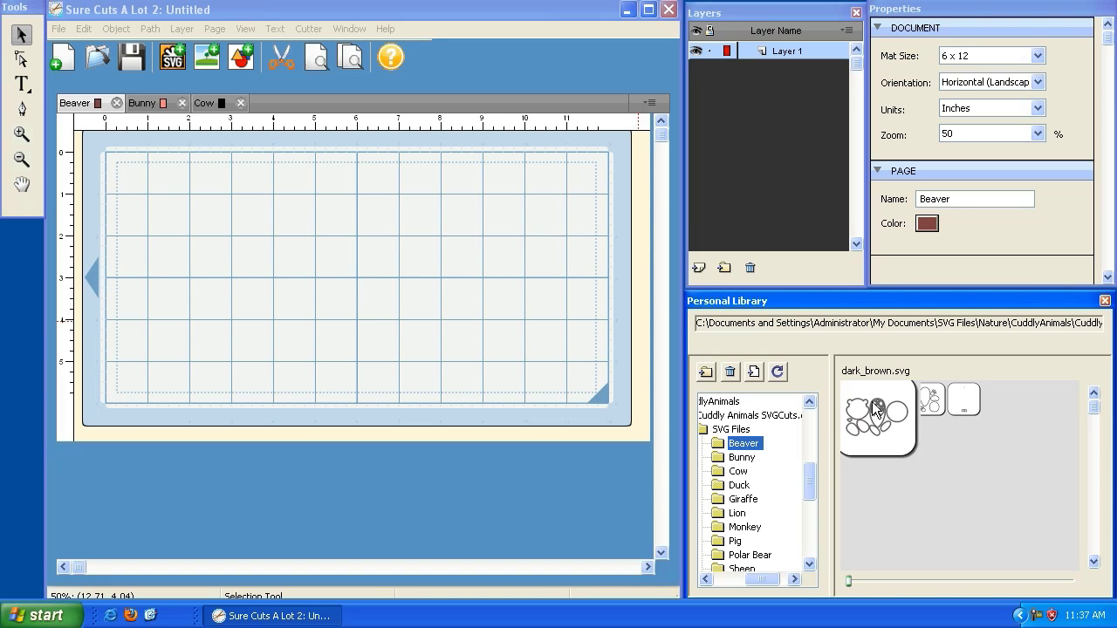
mouse_move(908, 404)
mouse_move(871, 412)
double_click(868, 419)
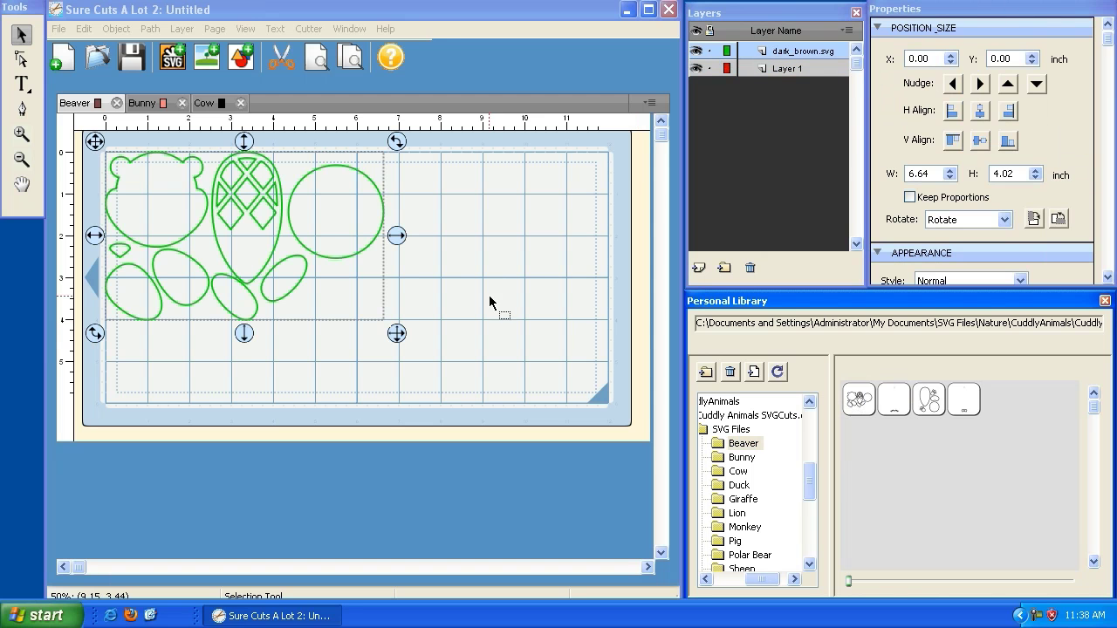
drag(95, 142, 119, 164)
drag(119, 161, 117, 162)
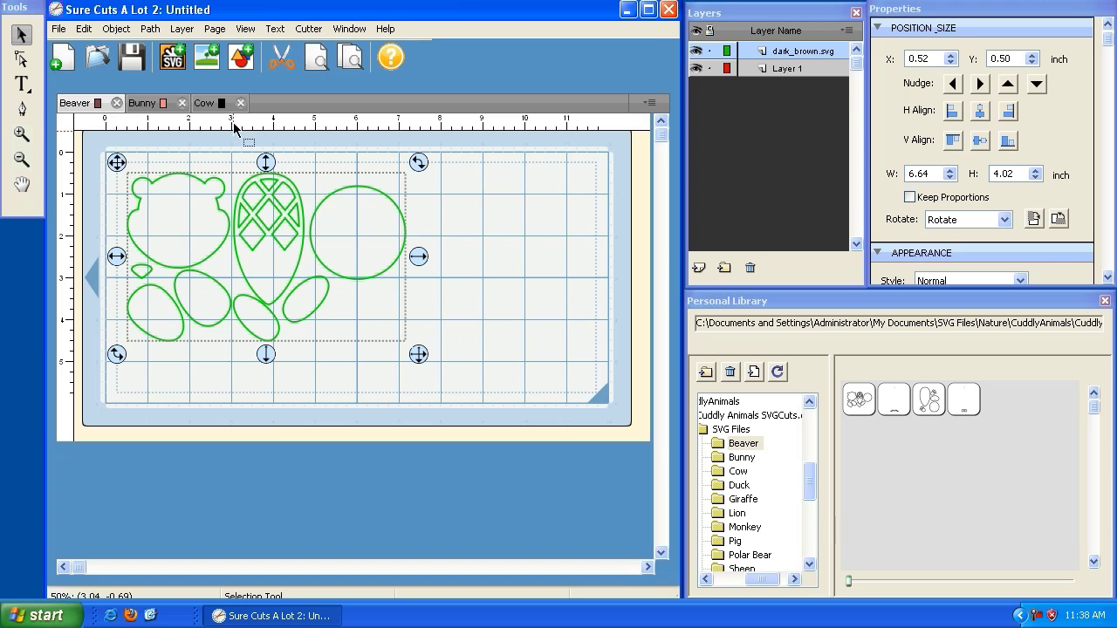
- Toggle the visibility of the dark_brown.svg layer off and on twice, and deselect the artwork on the mat
click(754, 21)
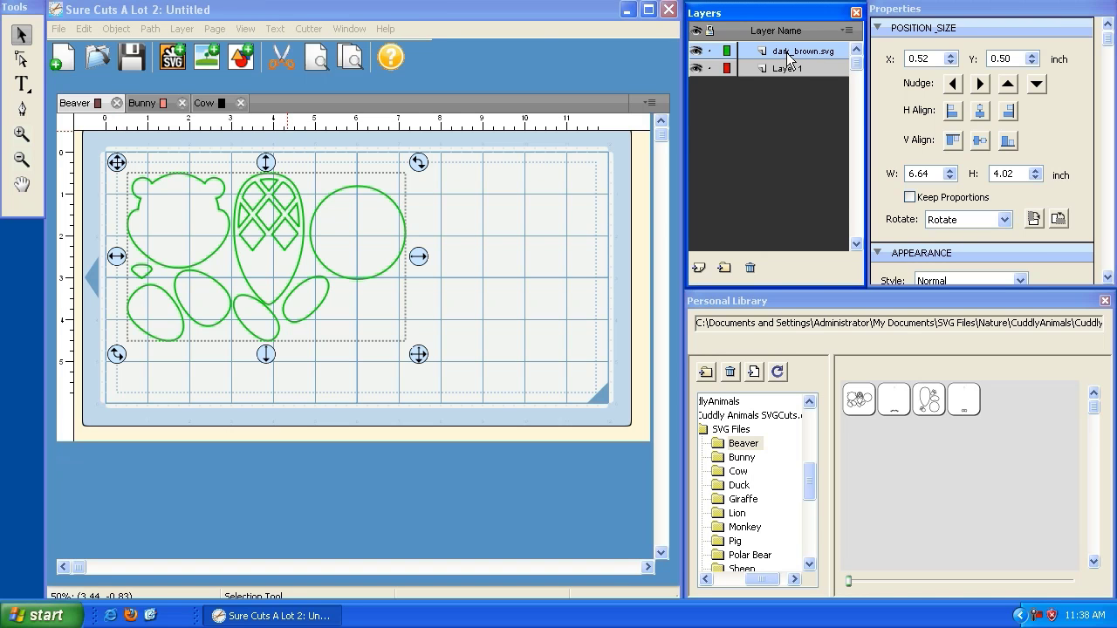
click(697, 54)
click(697, 55)
click(697, 54)
click(696, 54)
drag(698, 57, 515, 248)
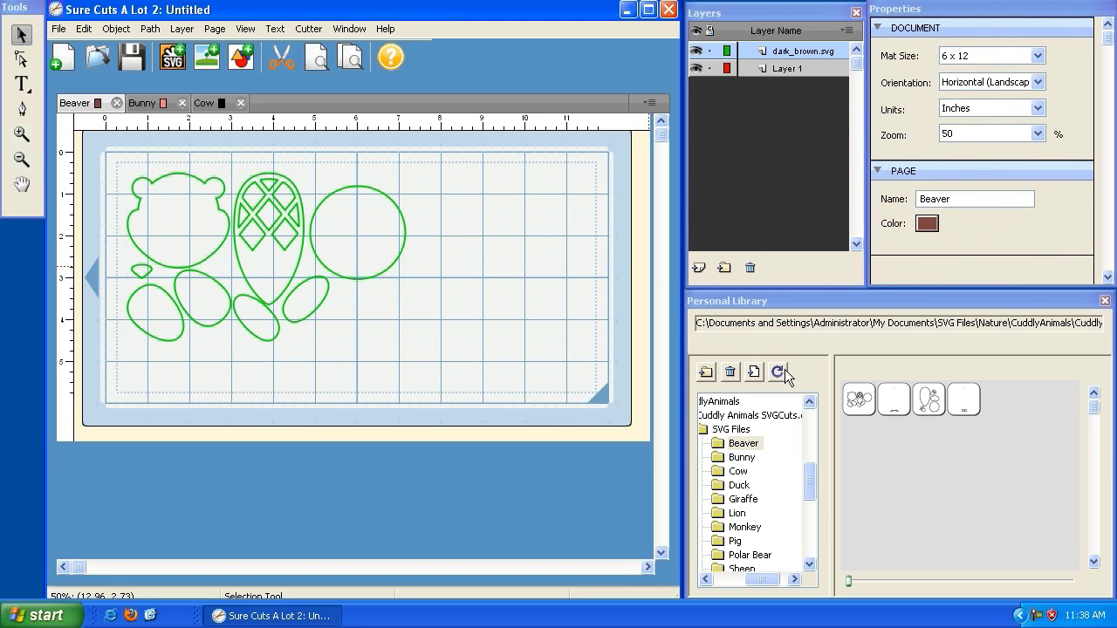
- Insert eyes.svg at about X 8.00, Y 1.10 inches and medium_brown.svg at about X 7.85, Y 0.29 inches on the Beaver page
double_click(901, 404)
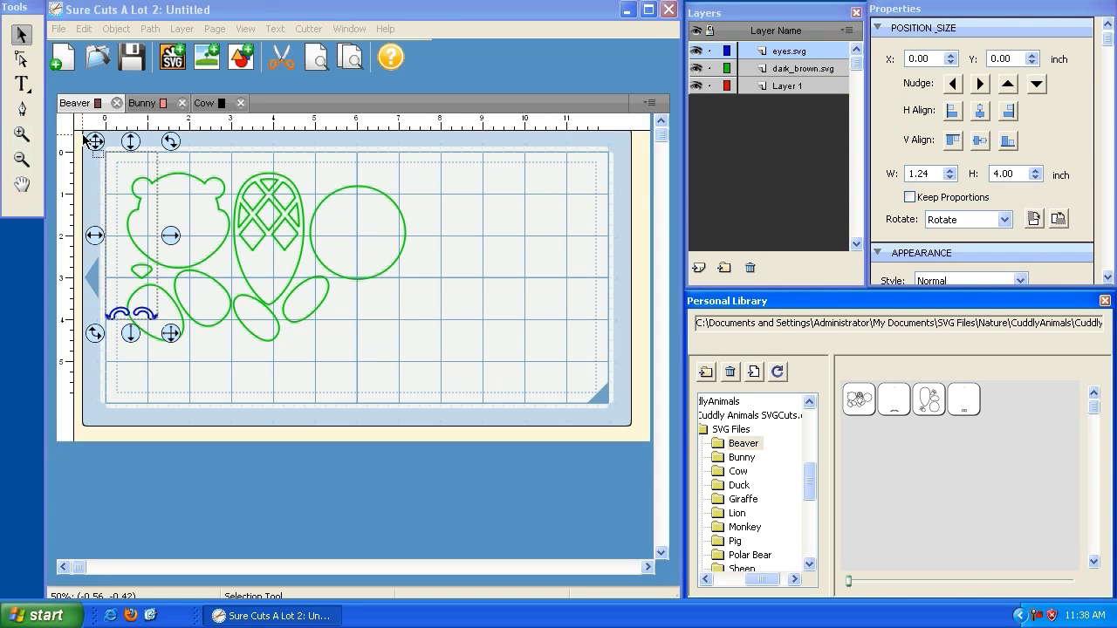
drag(92, 144, 428, 188)
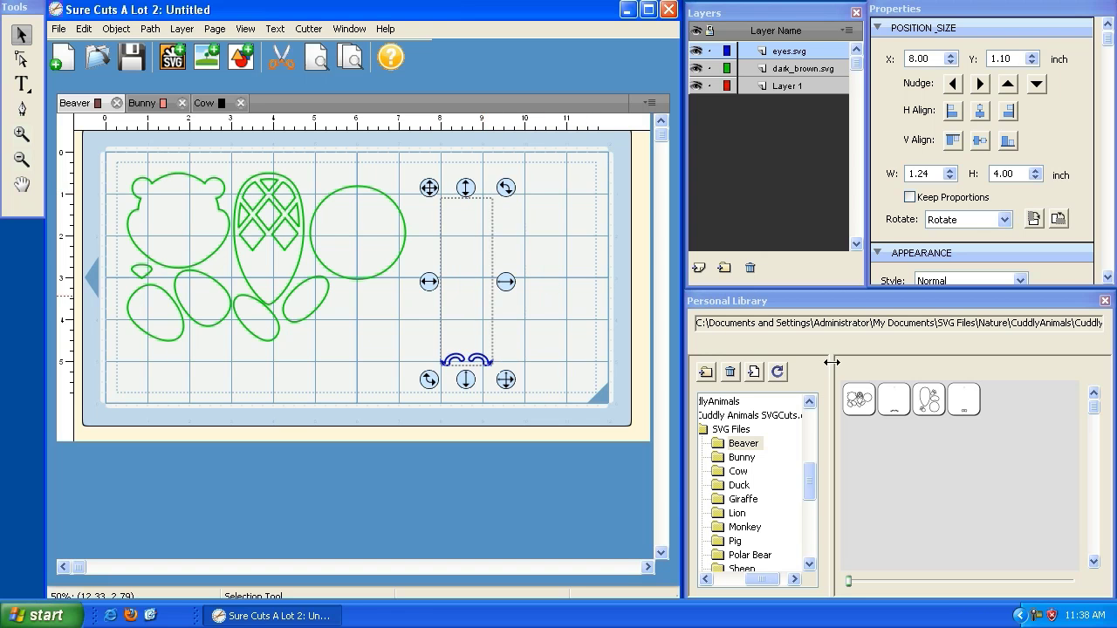
mouse_move(899, 412)
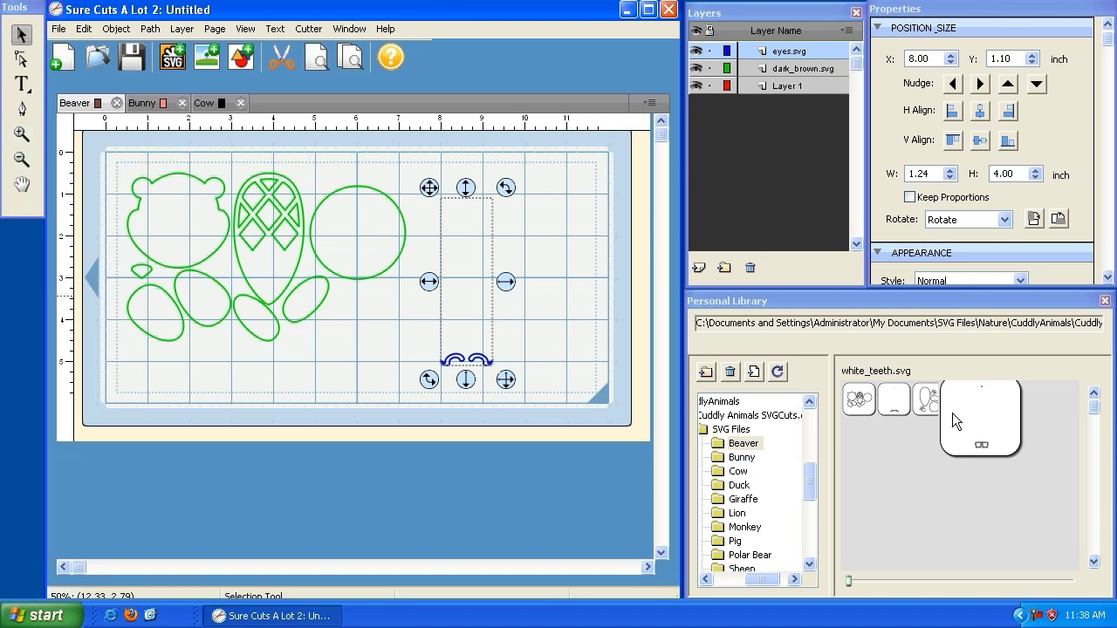
double_click(940, 415)
drag(93, 144, 423, 153)
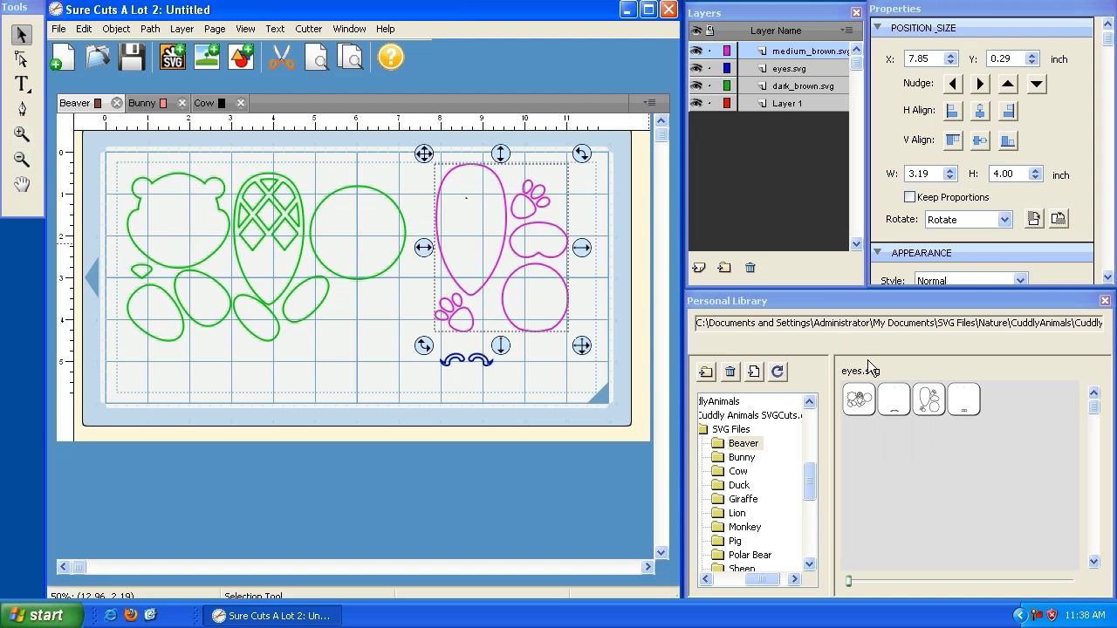
- Insert white_teeth.svg on the Beaver page, place the teeth beside the eyes at the mat's lower edge, and select the dark brown shapes
double_click(966, 405)
drag(92, 144, 372, 186)
click(358, 279)
click(388, 361)
click(452, 201)
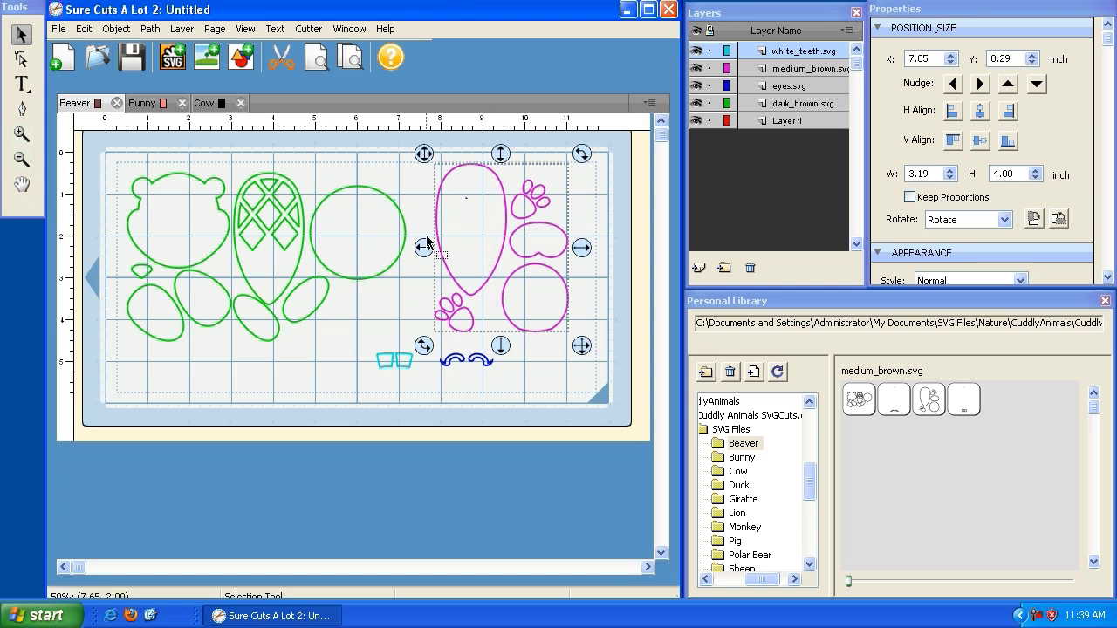
click(322, 229)
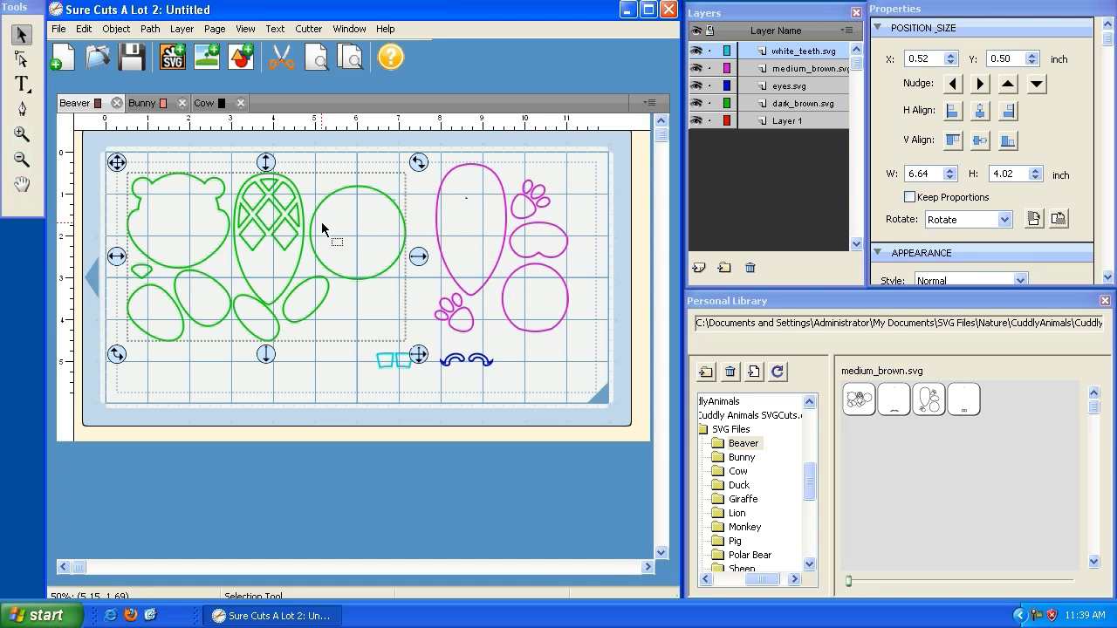
- Insert the Bunny folder's body.svg on the Bunny page and move it to about X 0.42, Y 0.40 inch
click(142, 104)
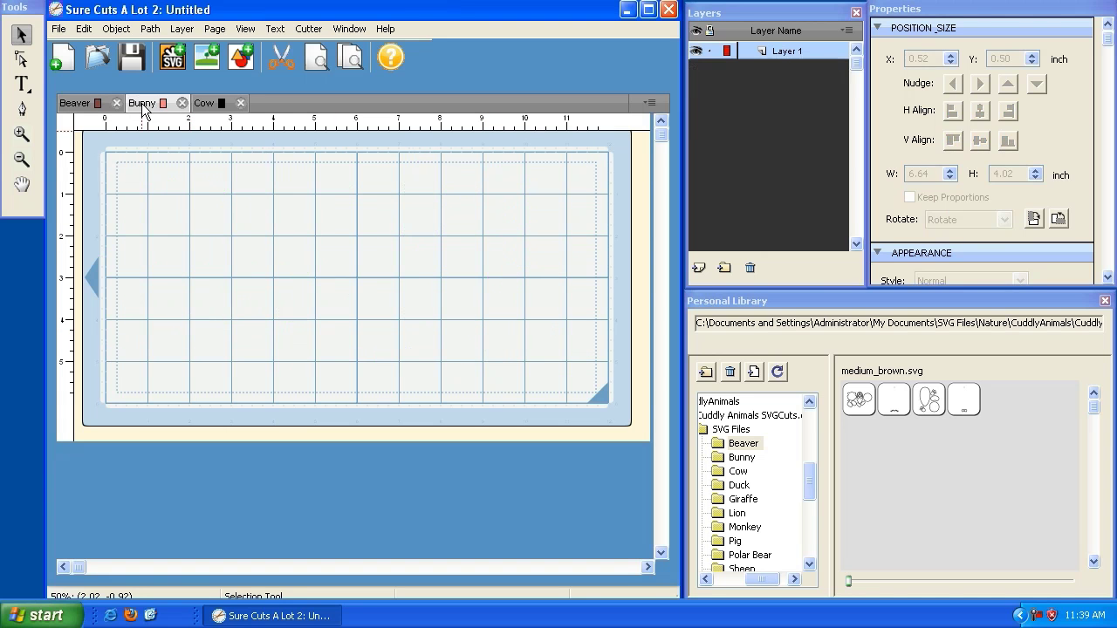
click(742, 458)
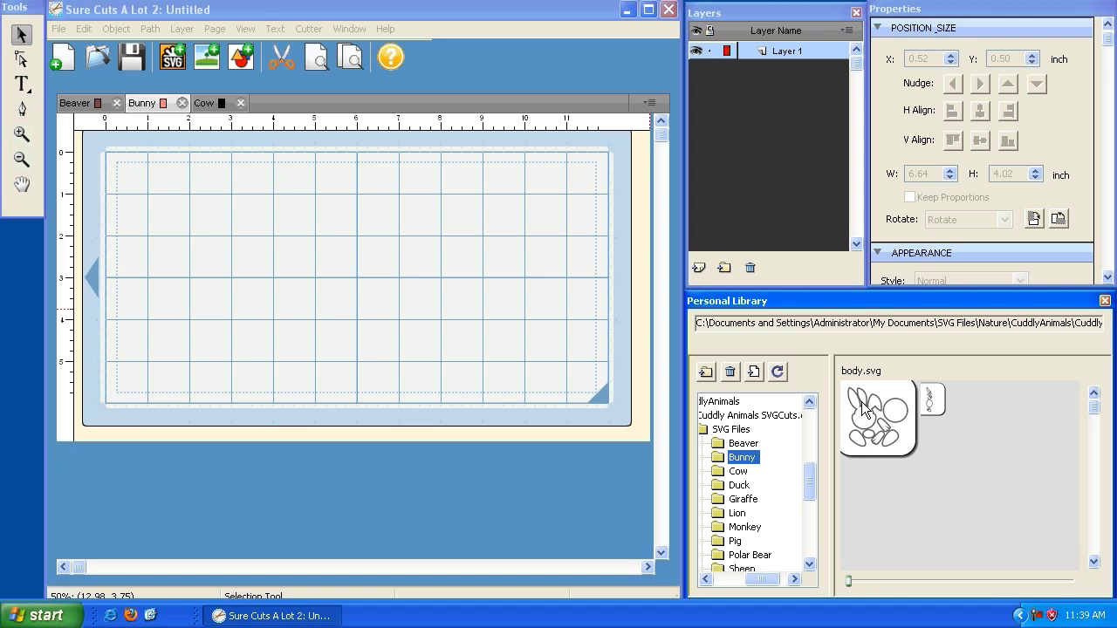
double_click(864, 410)
drag(110, 155, 117, 161)
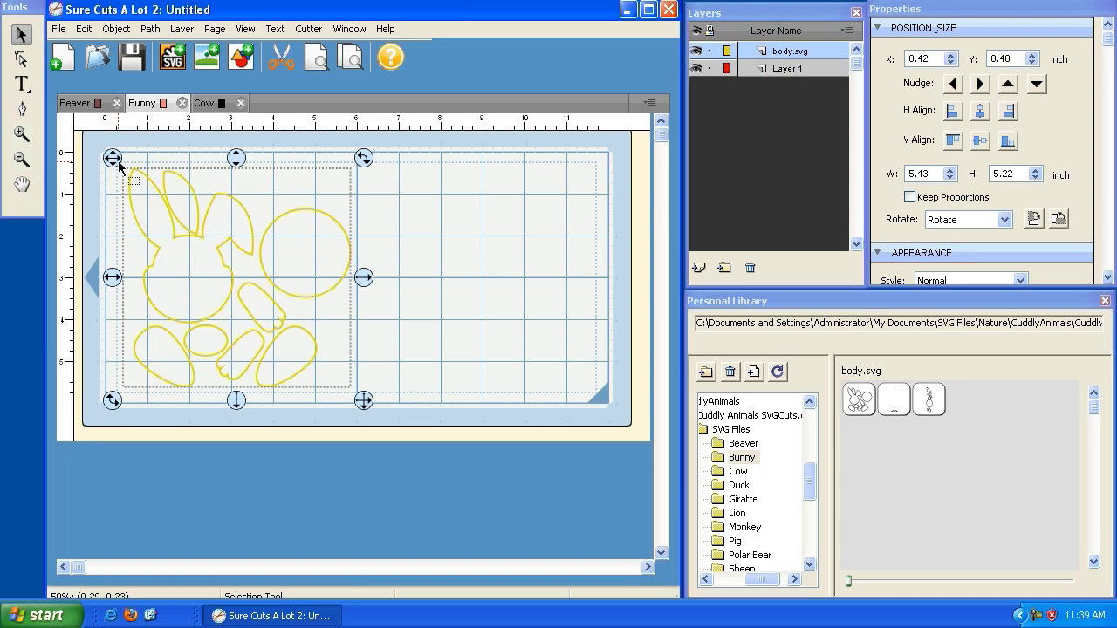
- Insert eyes.svg beside the bunny body and pink_details.svg at about X 8.02, Y 0.46 inches, and deselect the artwork
double_click(900, 404)
drag(104, 142, 358, 161)
double_click(930, 402)
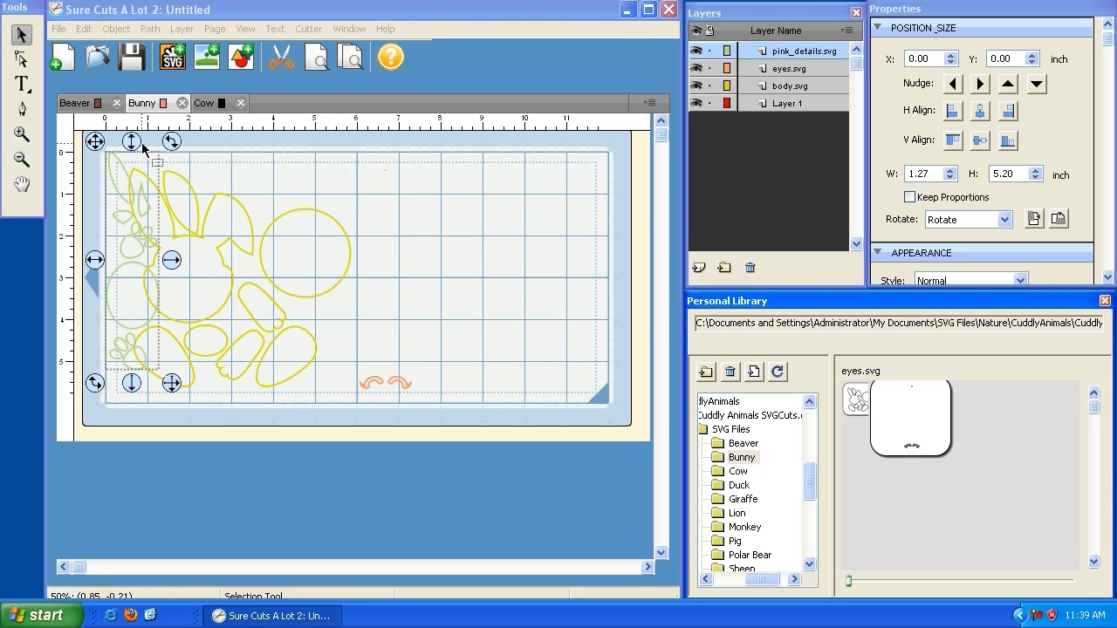
drag(99, 146, 433, 161)
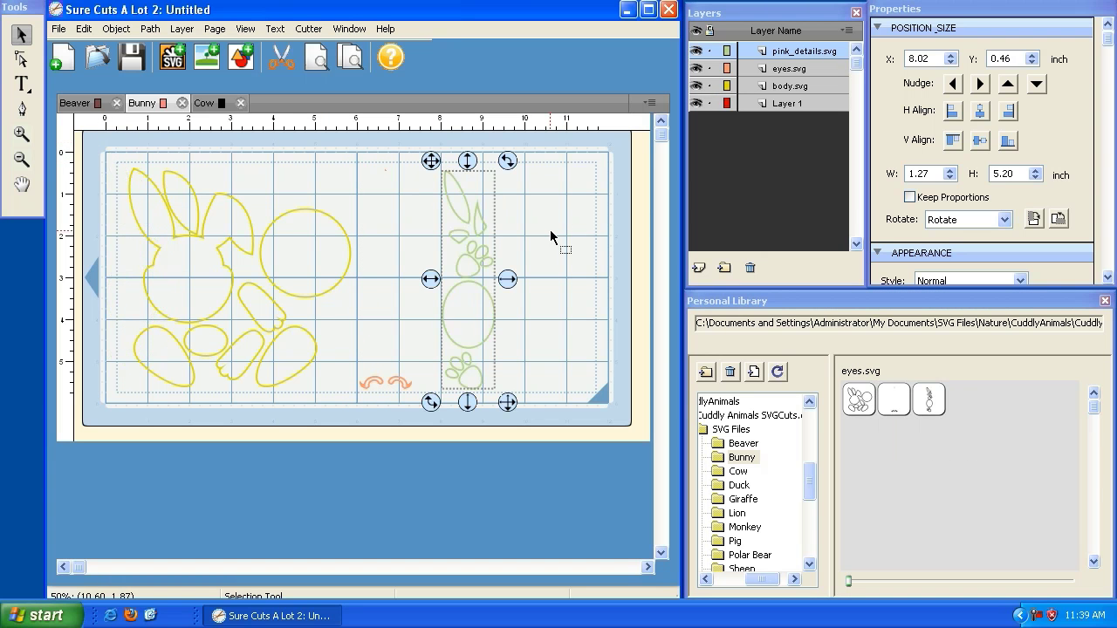
click(549, 235)
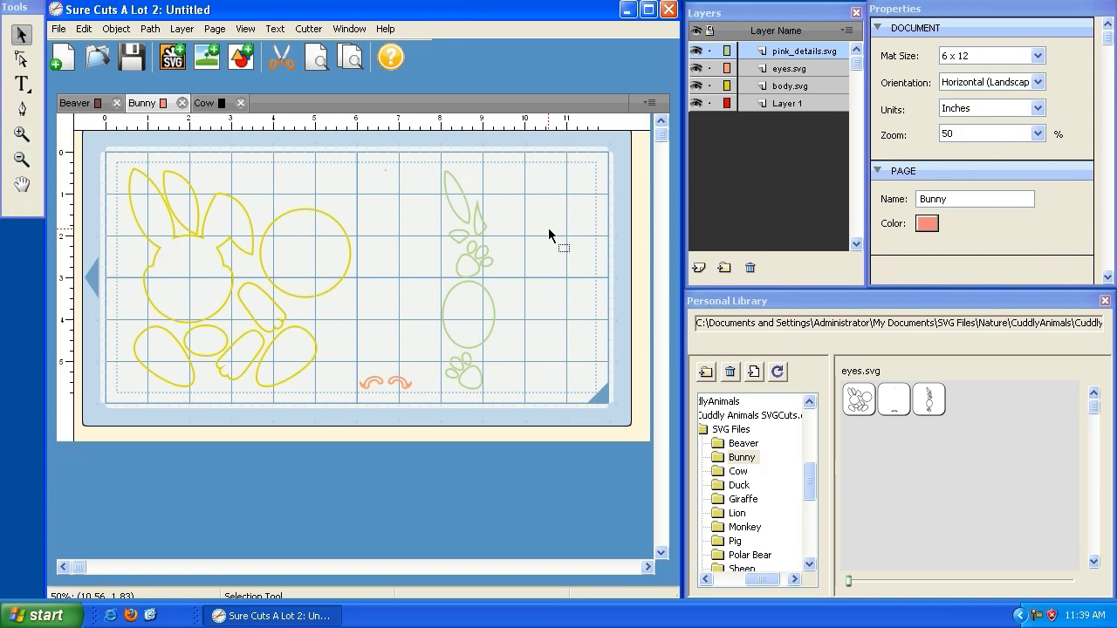
- Insert the Cow folder's black_details.svg on the Cow page and place it in the mat's left part
click(206, 104)
click(741, 473)
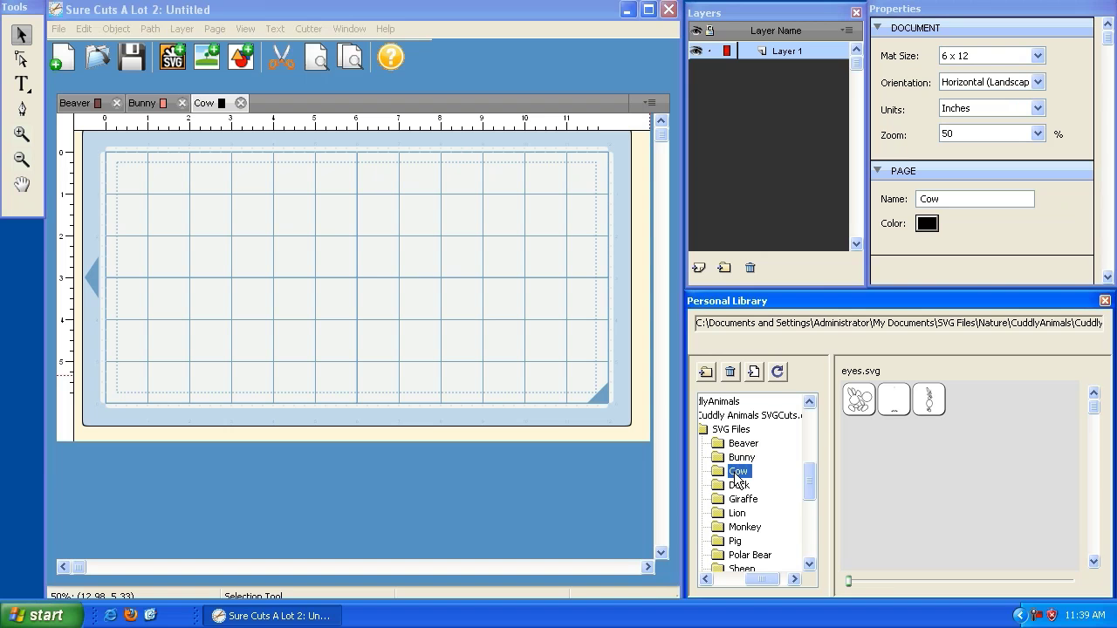
double_click(860, 406)
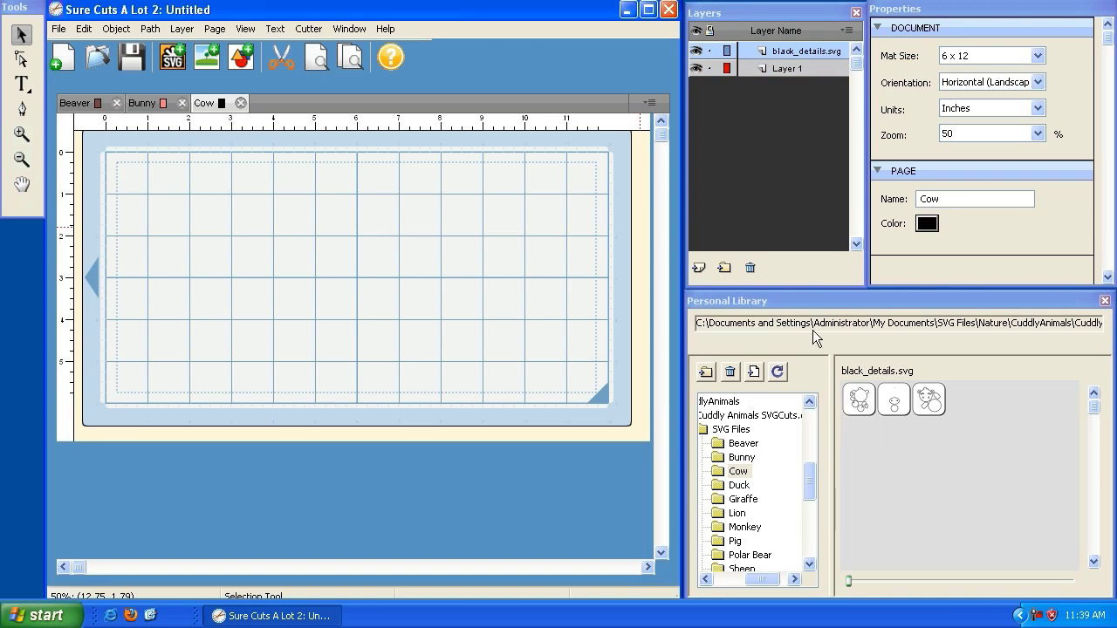
drag(115, 157, 132, 170)
- Insert pink_details.svg in the middle of the Cow page's mat and white_body.svg at about X 6.67, Y 0.75 inches
double_click(884, 408)
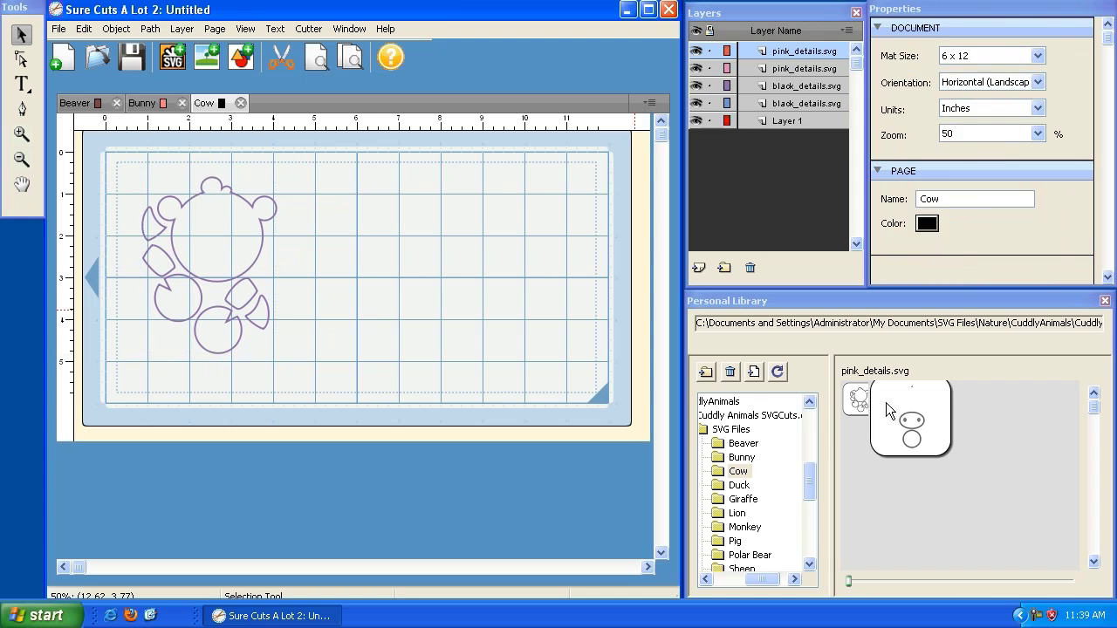
drag(90, 144, 294, 169)
double_click(931, 401)
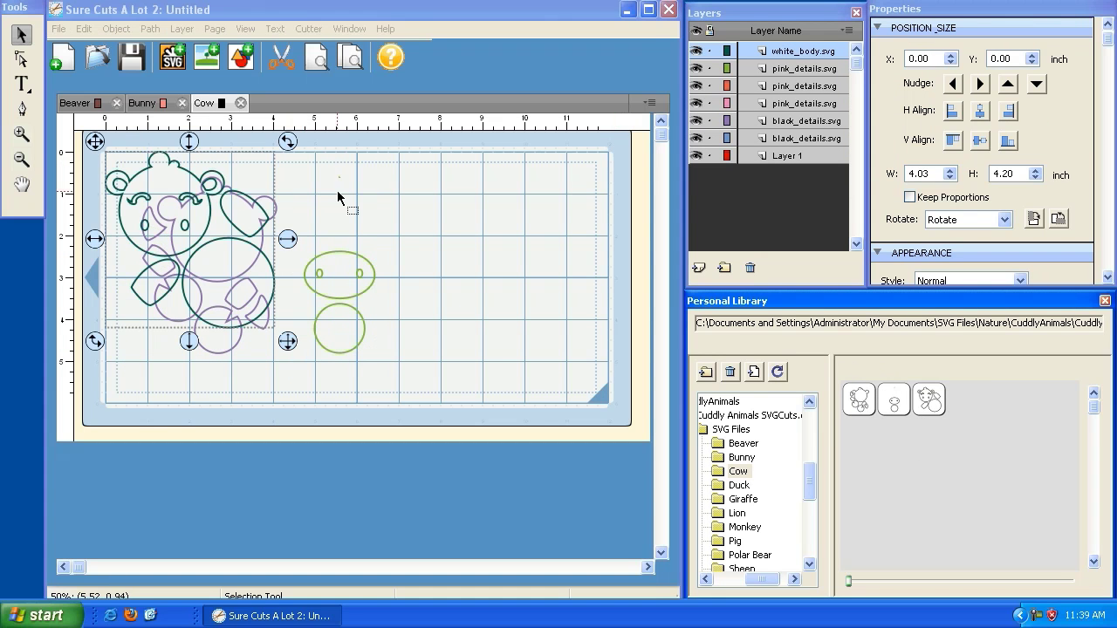
drag(99, 143, 372, 169)
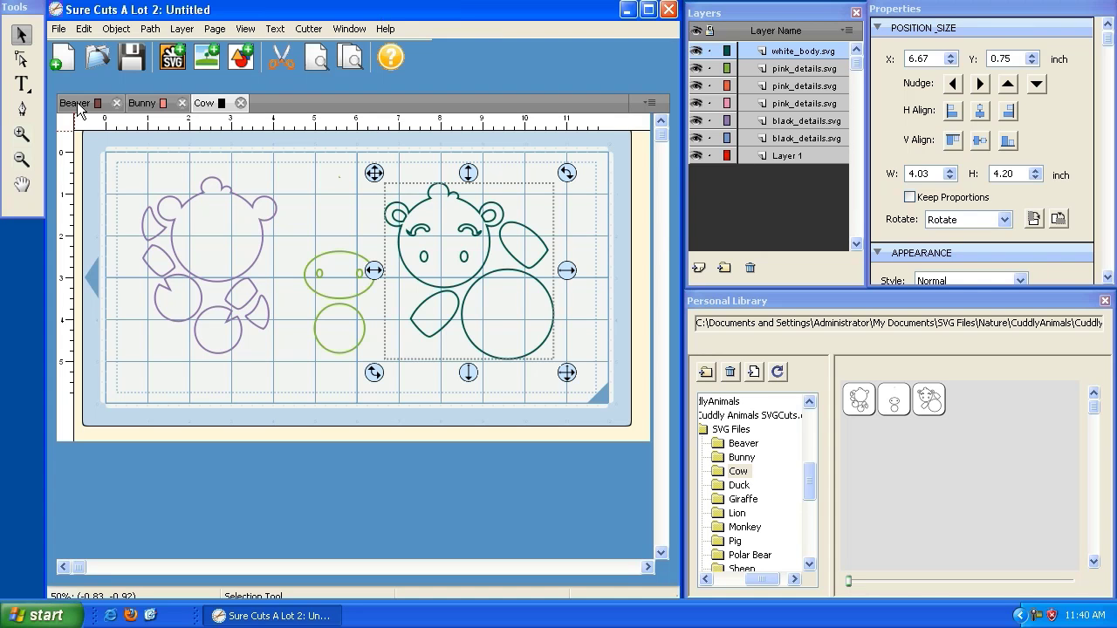
- Return to the Beaver page and toggle the dark_brown.svg layer's visibility off and on twice
click(748, 13)
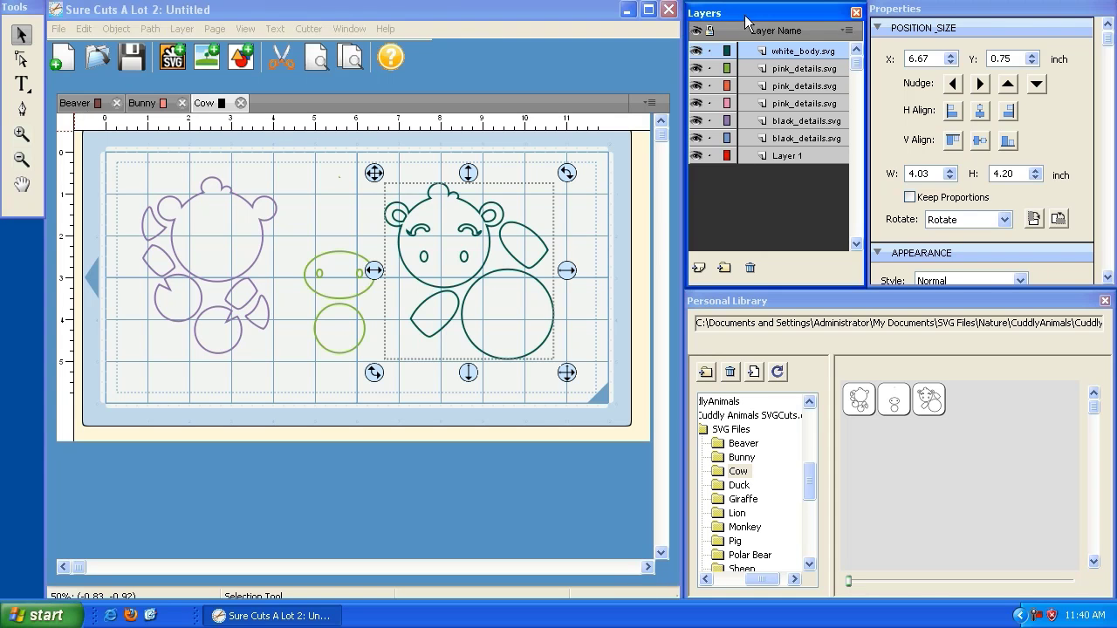
click(140, 24)
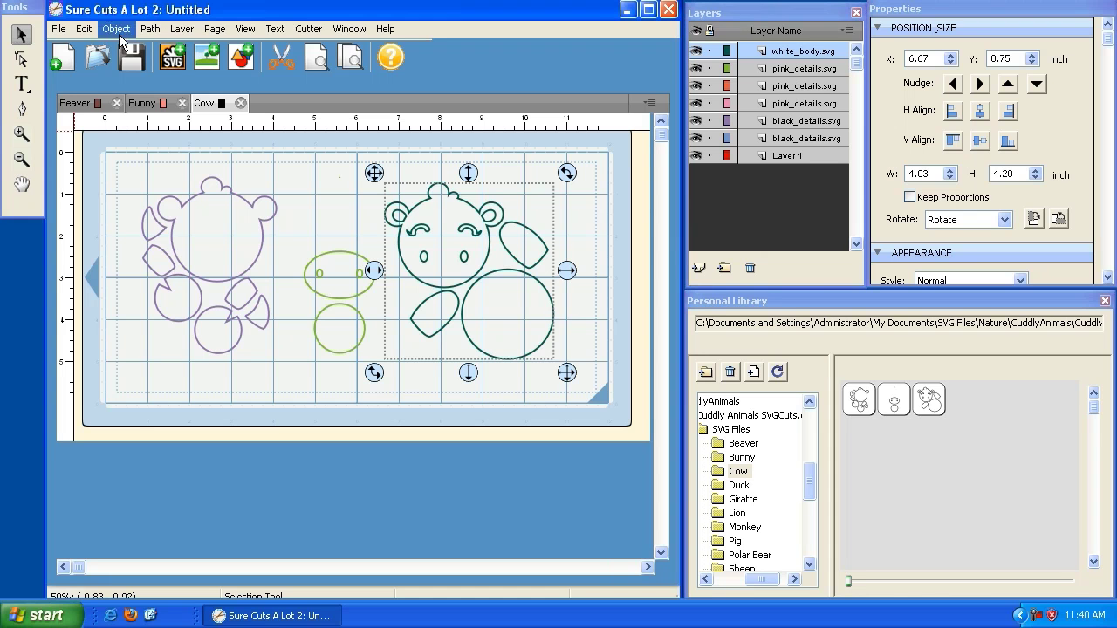
click(77, 103)
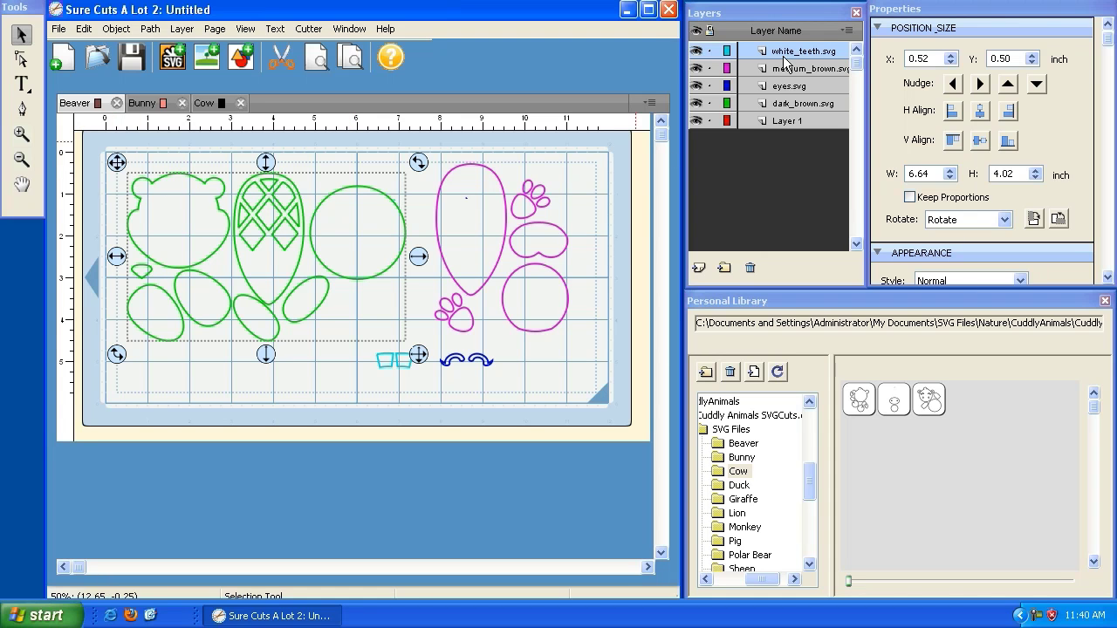
click(695, 104)
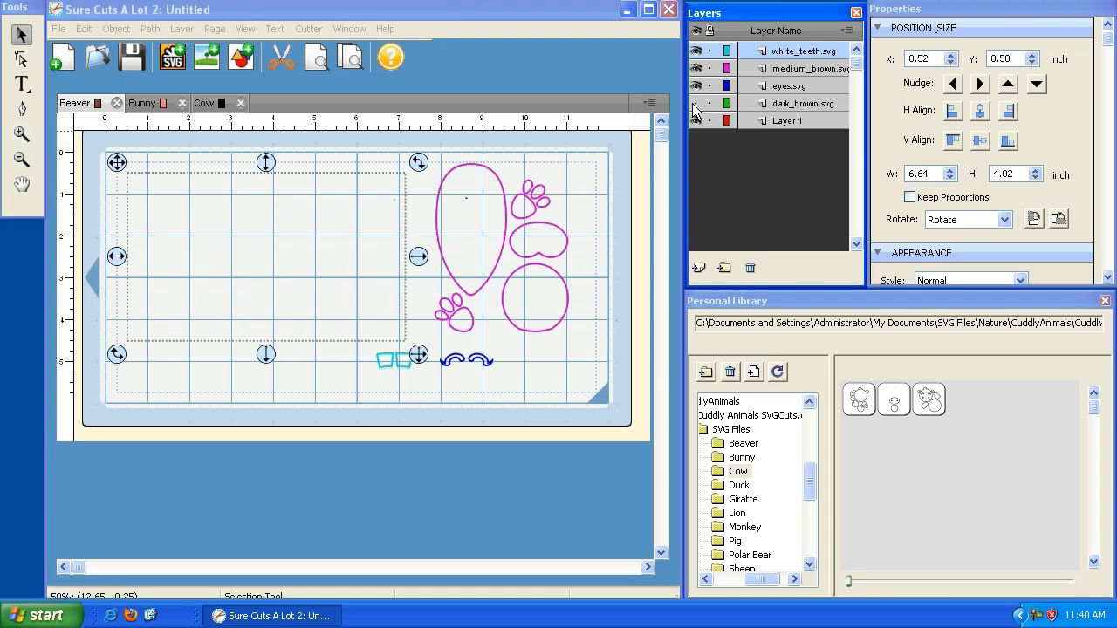
click(697, 105)
click(696, 105)
click(698, 104)
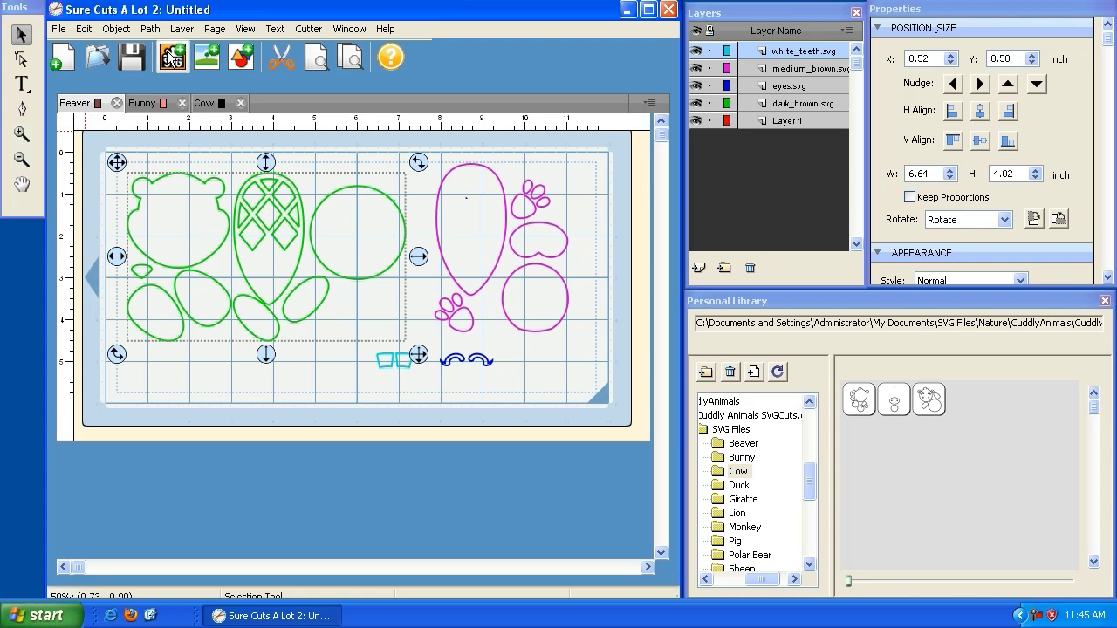
- Save the project to the Desktop as "Animal Layout" in Sure Cuts A Lot 2 format
click(59, 30)
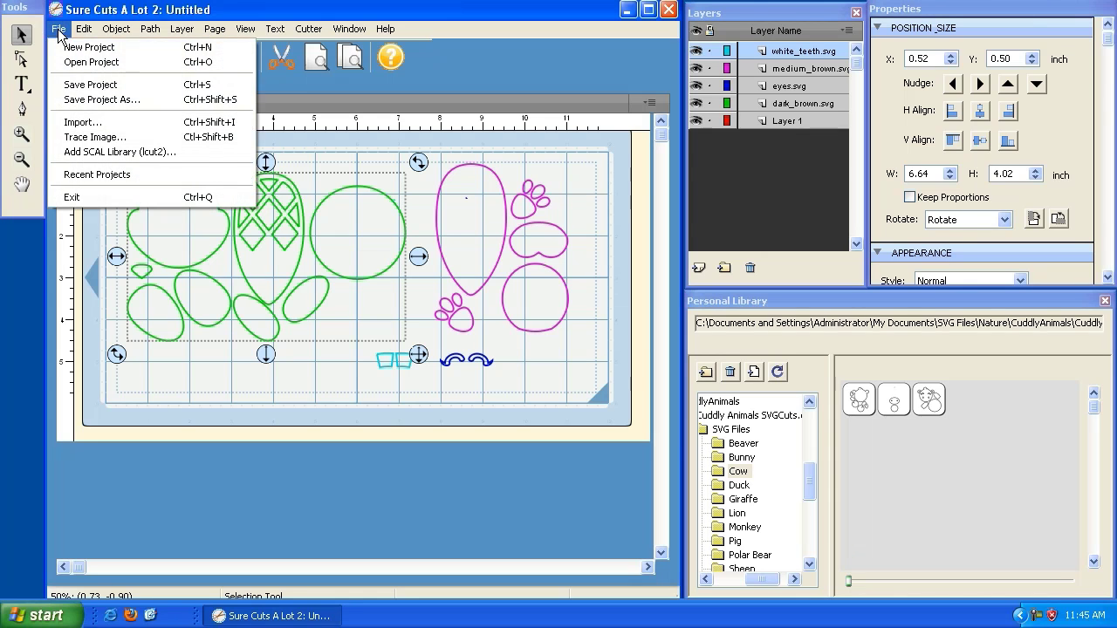
click(85, 107)
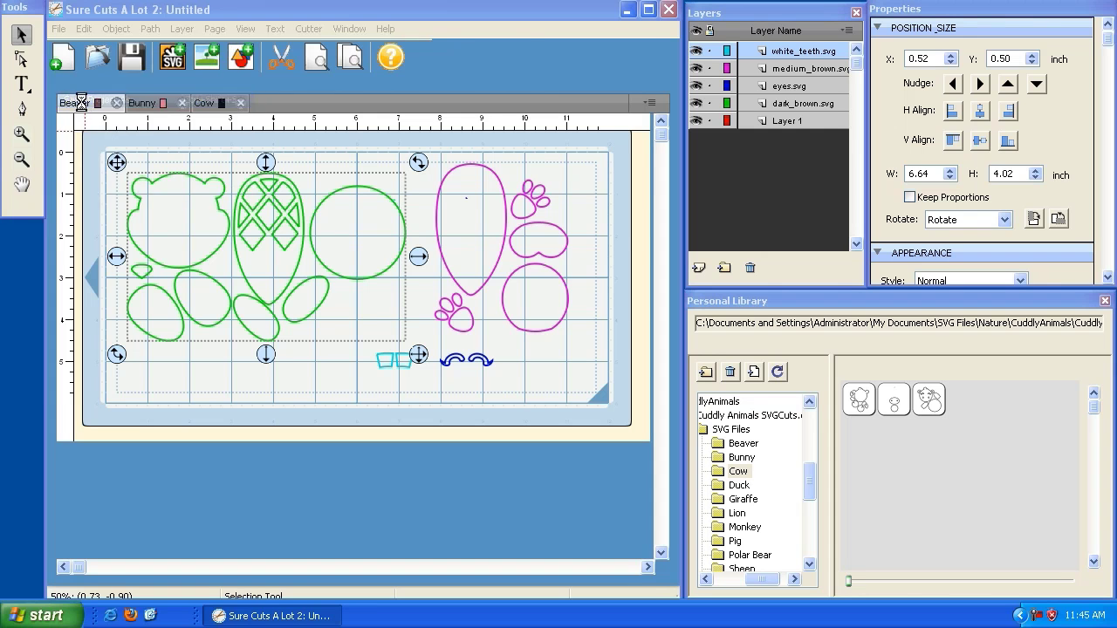
click(93, 185)
text(Animal Layout)
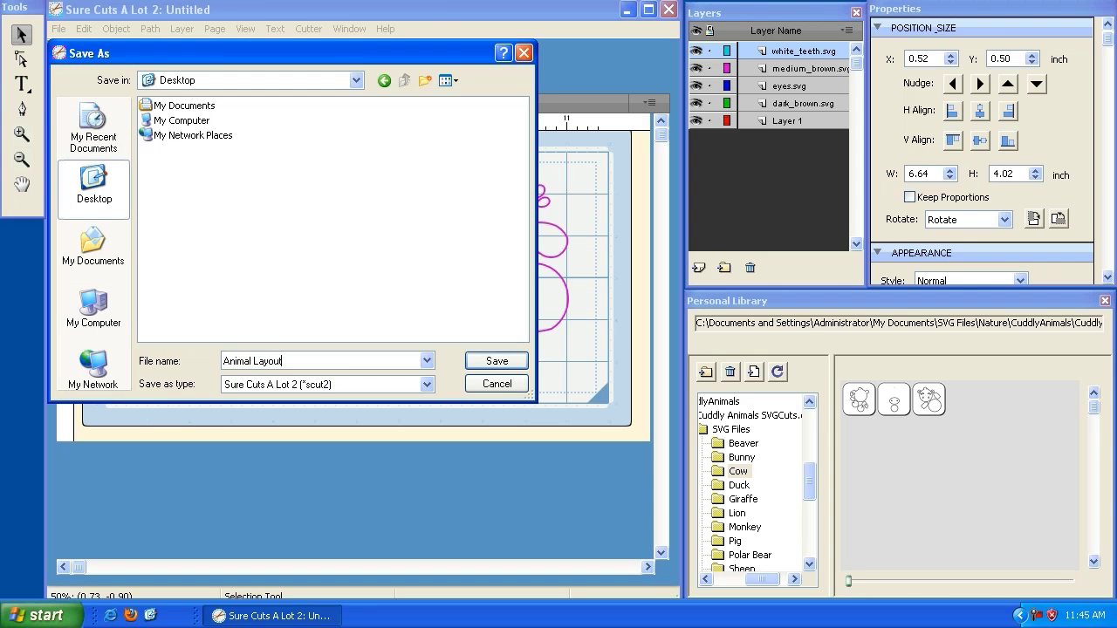
click(507, 370)
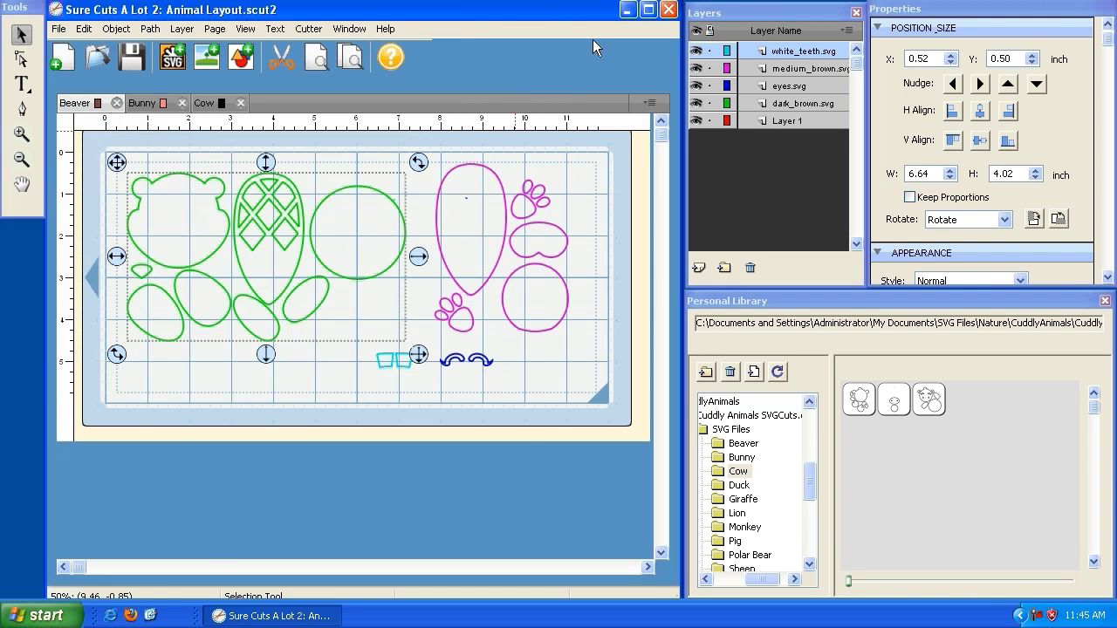
- Close the program, restart Sure Cuts A Lot 2 and open Animal Layout.scut2 from the Desktop
click(669, 11)
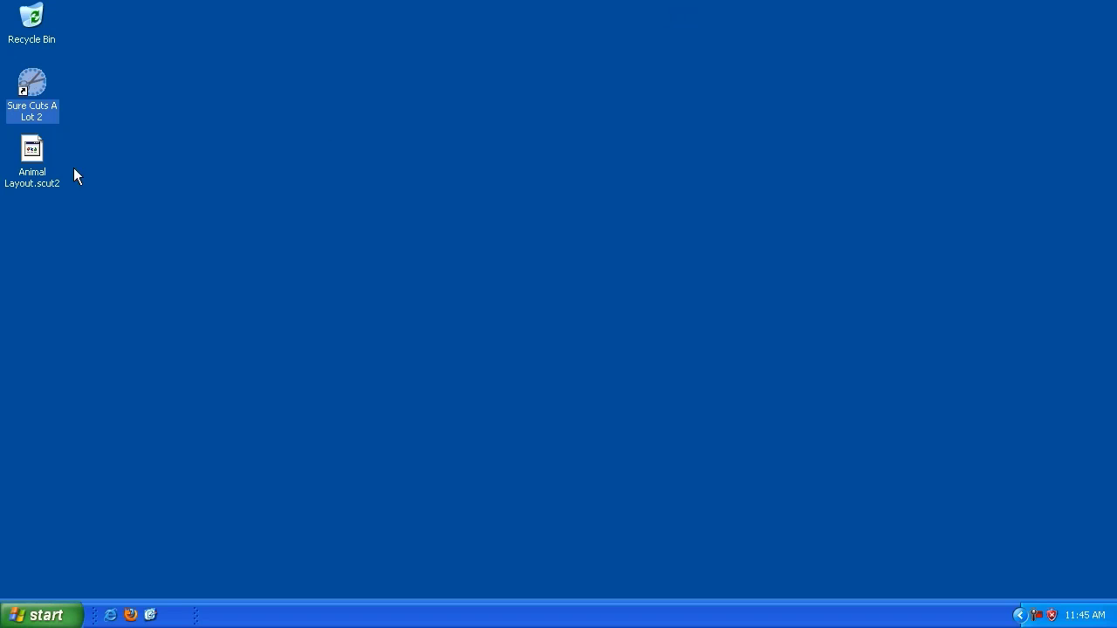
double_click(32, 111)
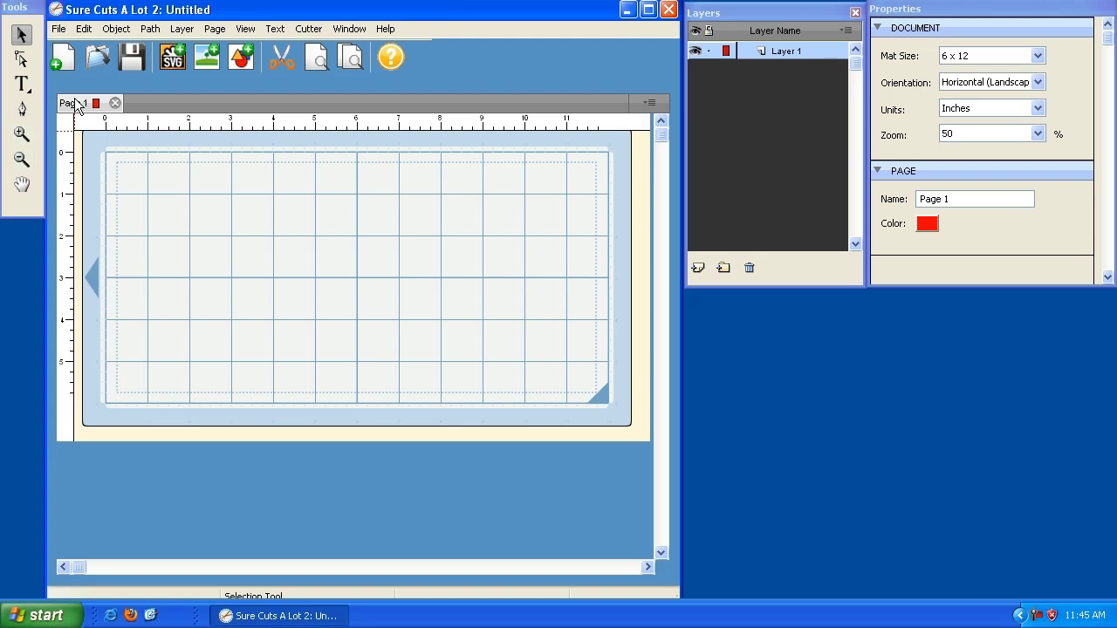
click(63, 29)
click(91, 62)
click(196, 150)
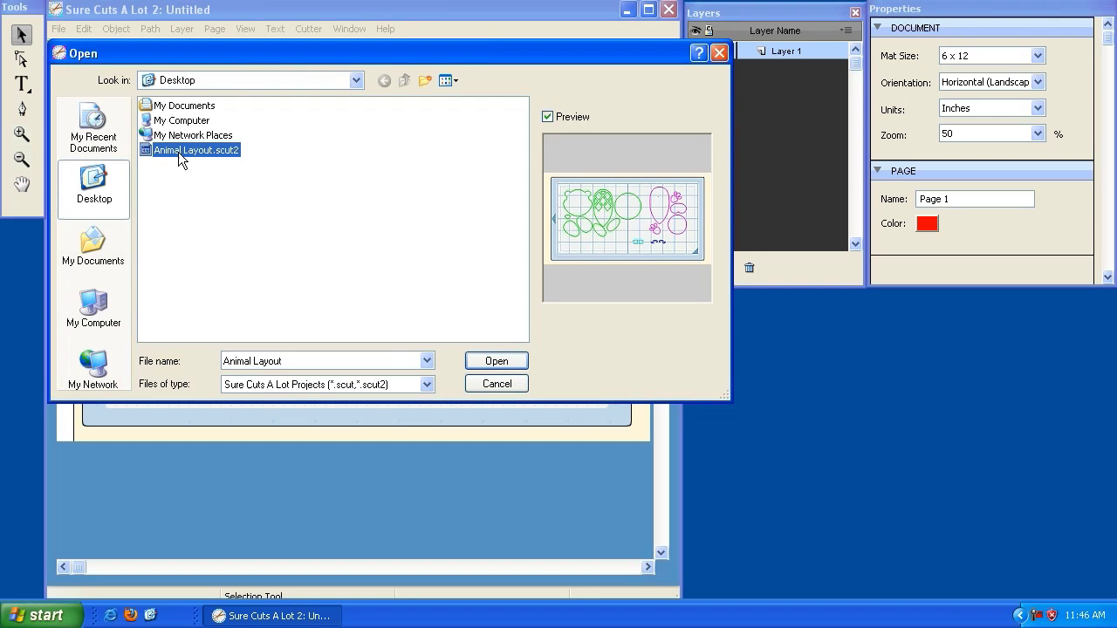
double_click(191, 152)
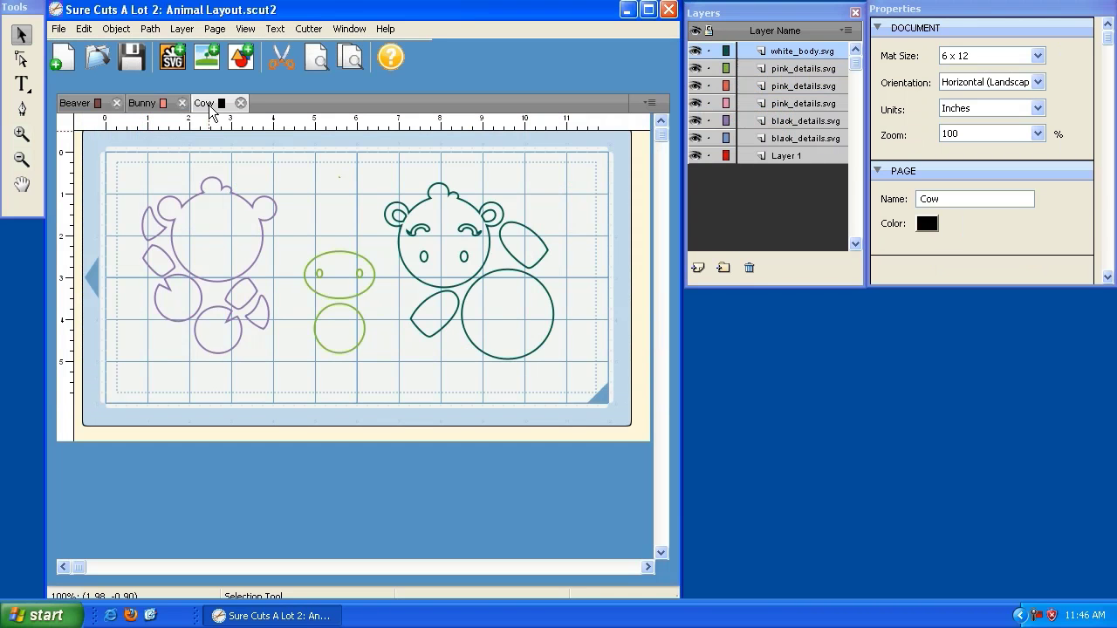
- Return to the Beaver page, show the Personal Library and expand its SVG Files folder
click(167, 104)
click(76, 105)
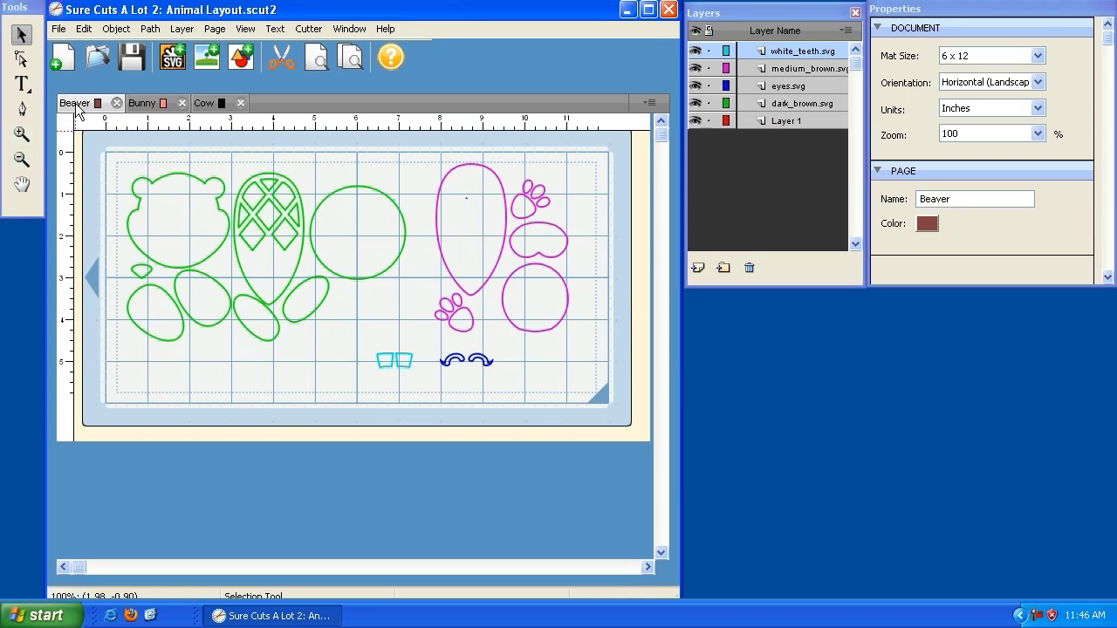
click(308, 30)
mouse_move(349, 29)
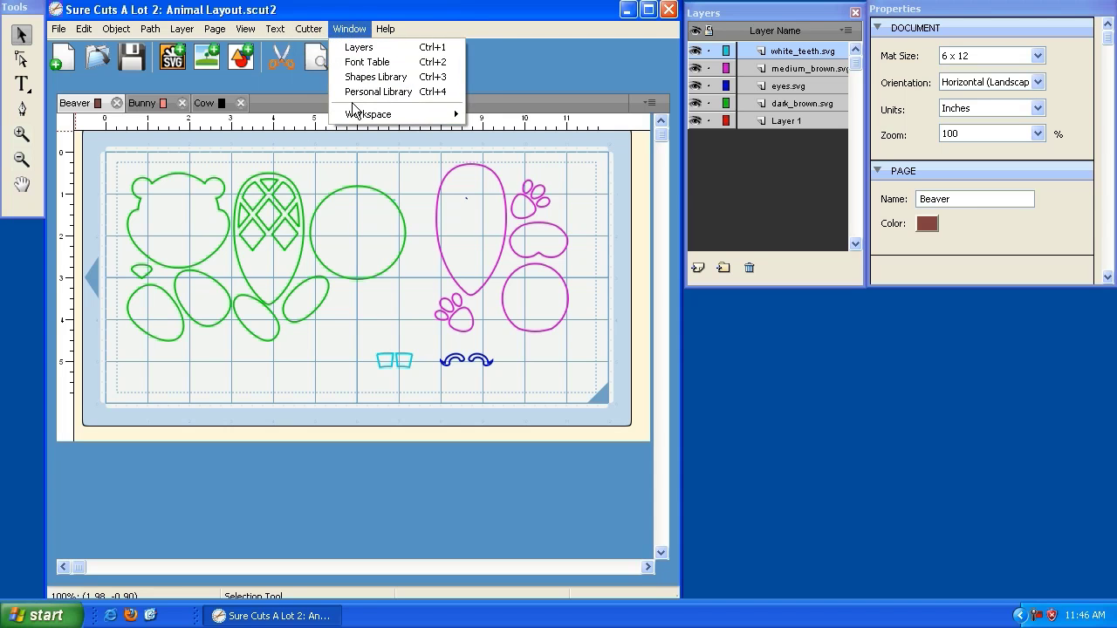
click(363, 92)
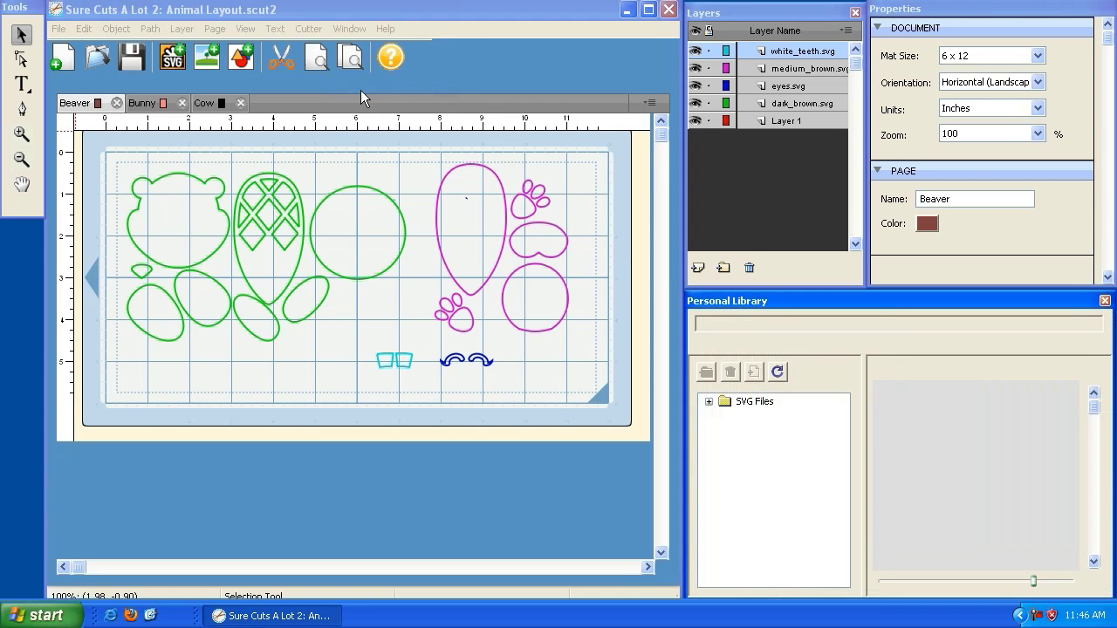
double_click(723, 402)
click(77, 105)
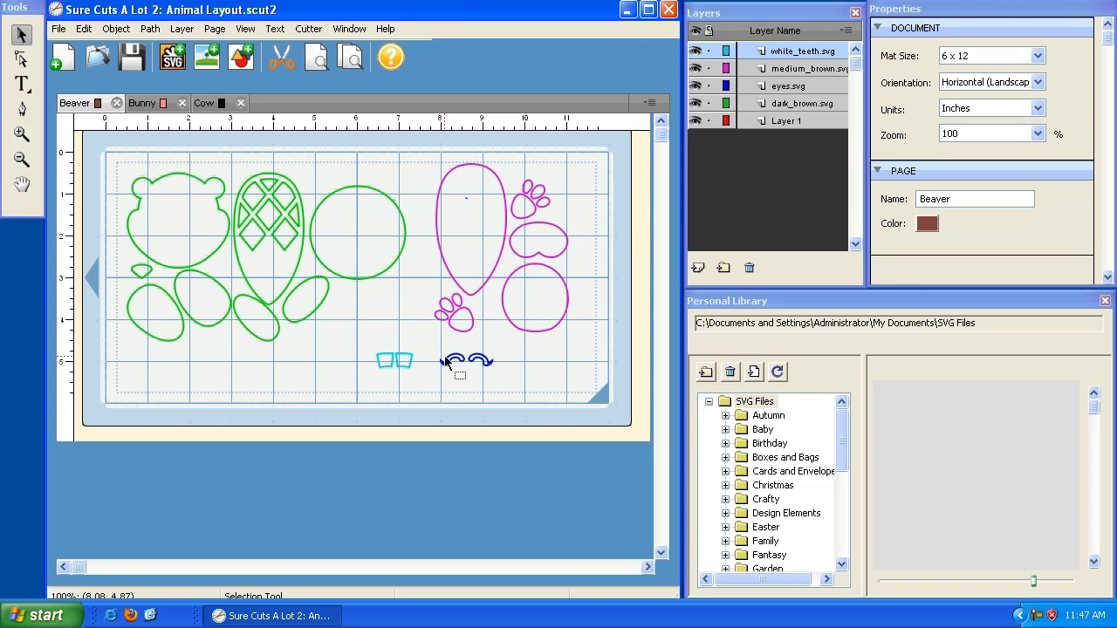
- Hide the eyes.svg, medium_brown.svg and white_teeth.svg layers on the Beaver page and preview the cut
click(696, 86)
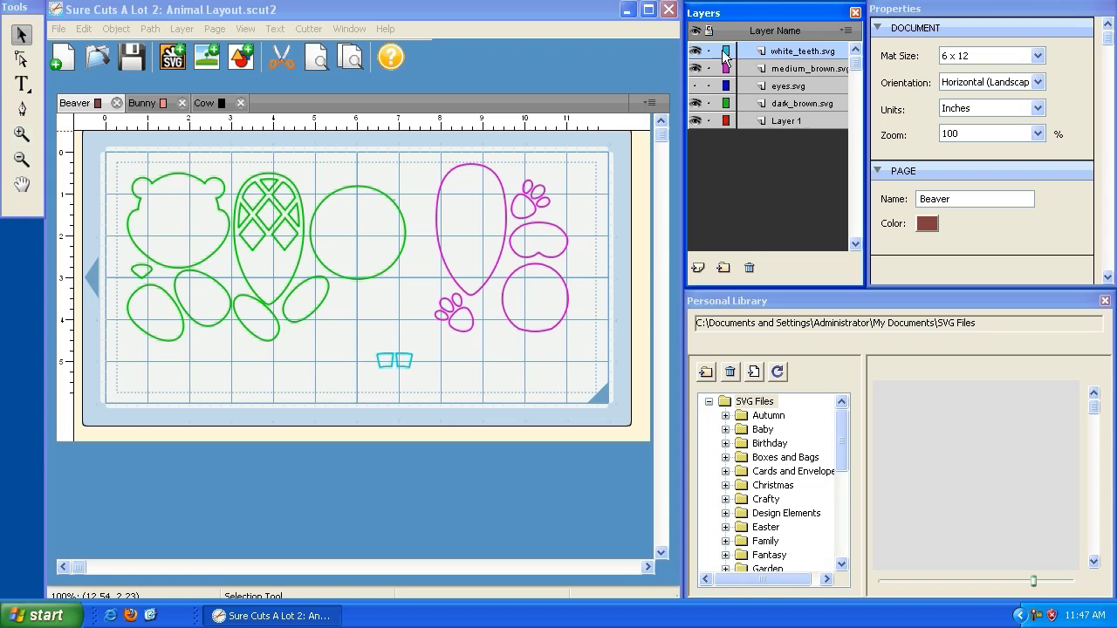
click(697, 51)
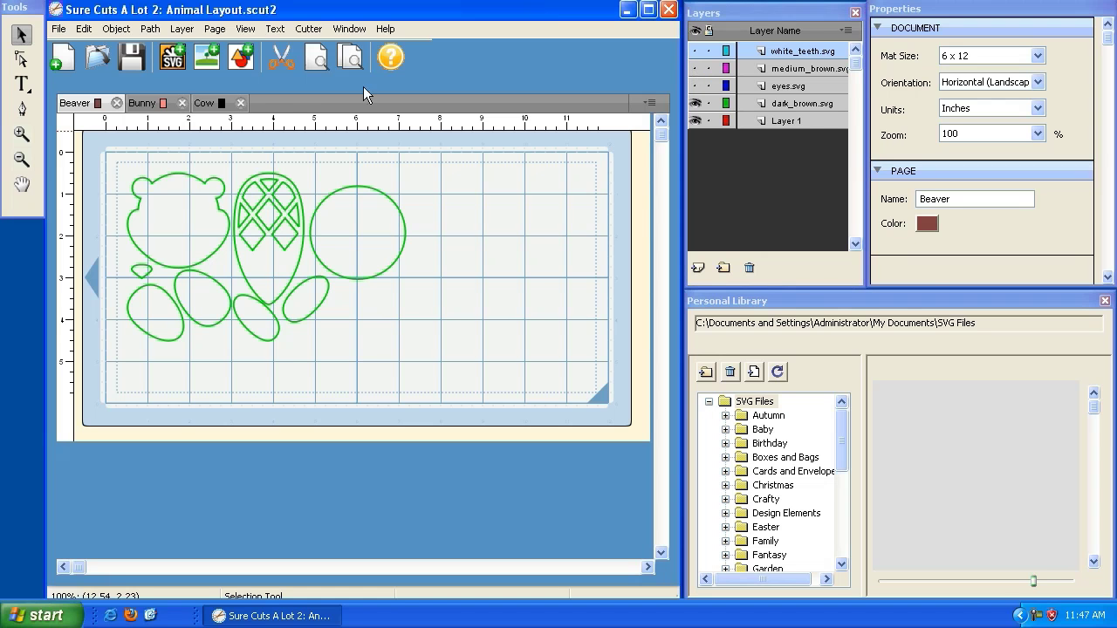
click(319, 63)
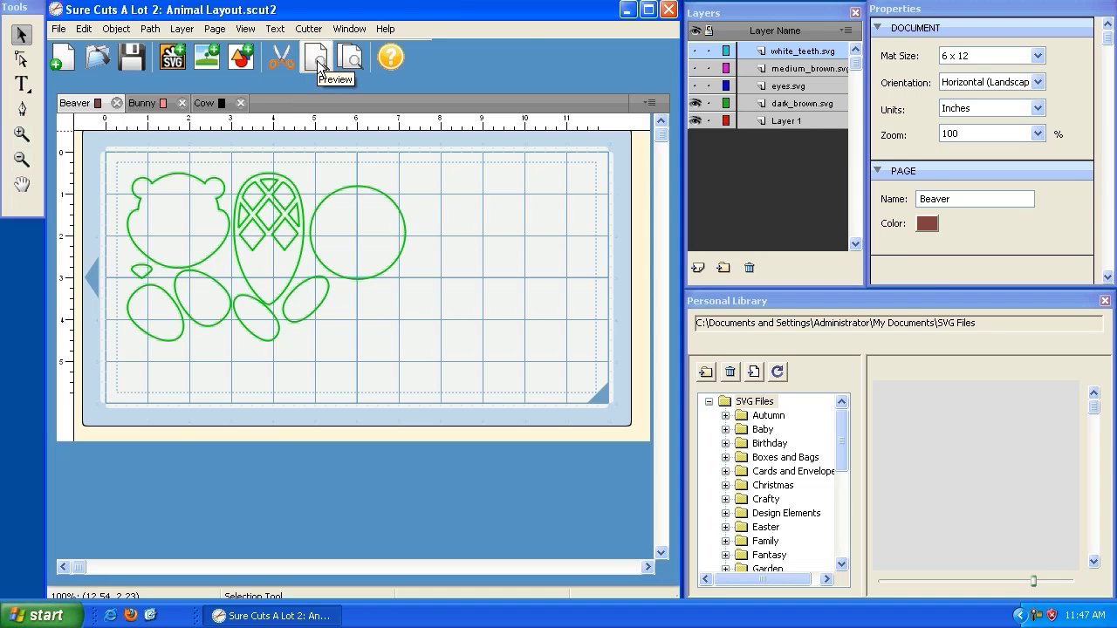
click(319, 64)
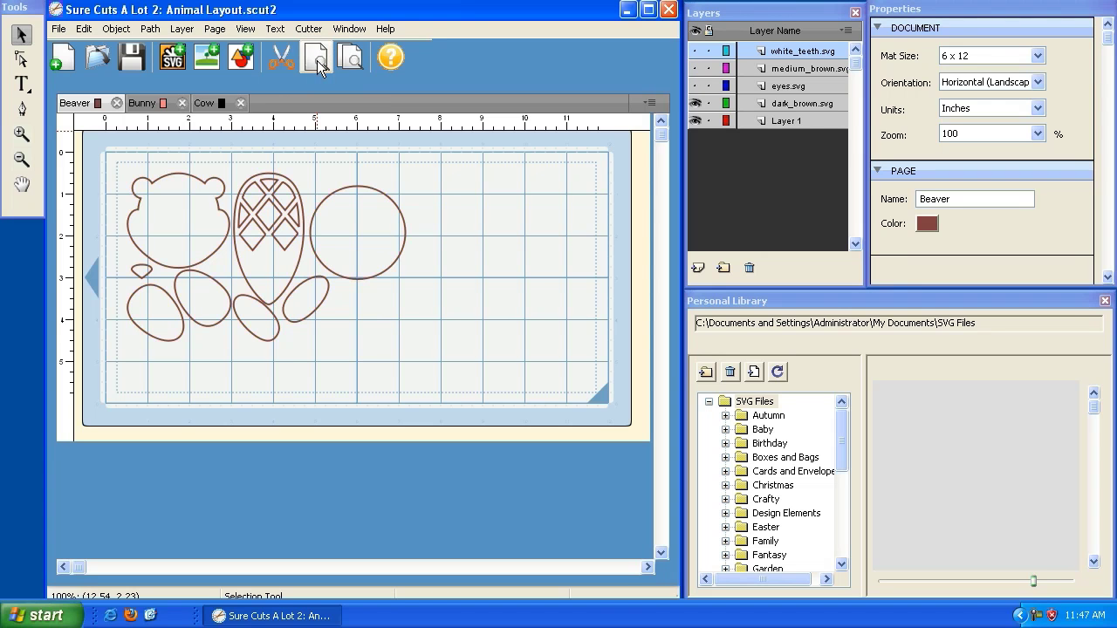
- Display the Beaver artwork as filled shapes and preview the cut again
click(246, 29)
click(259, 47)
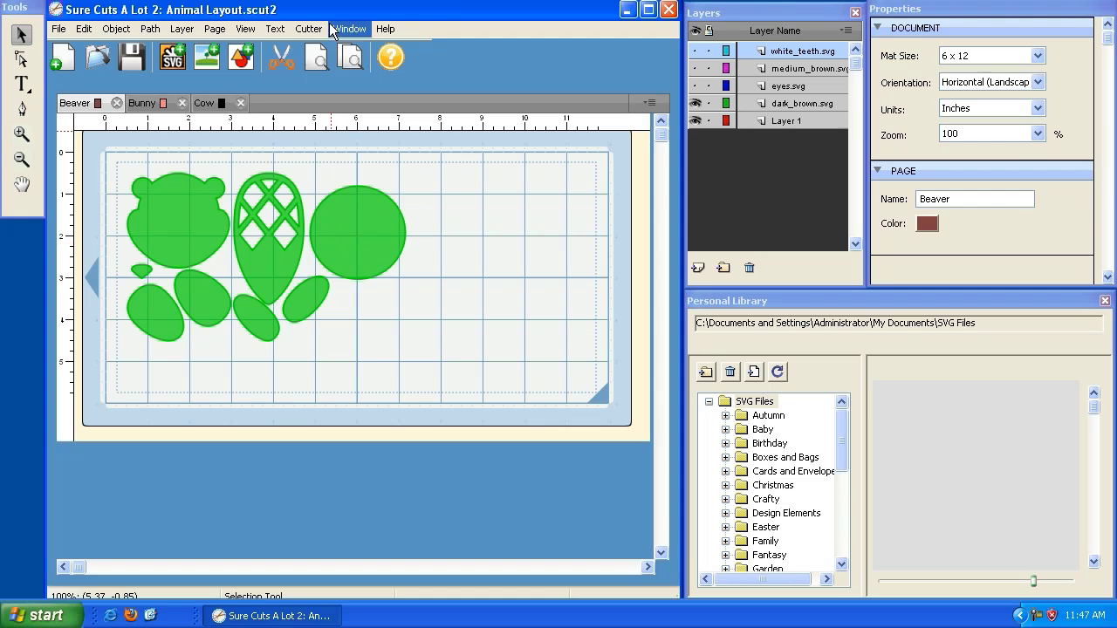
click(316, 61)
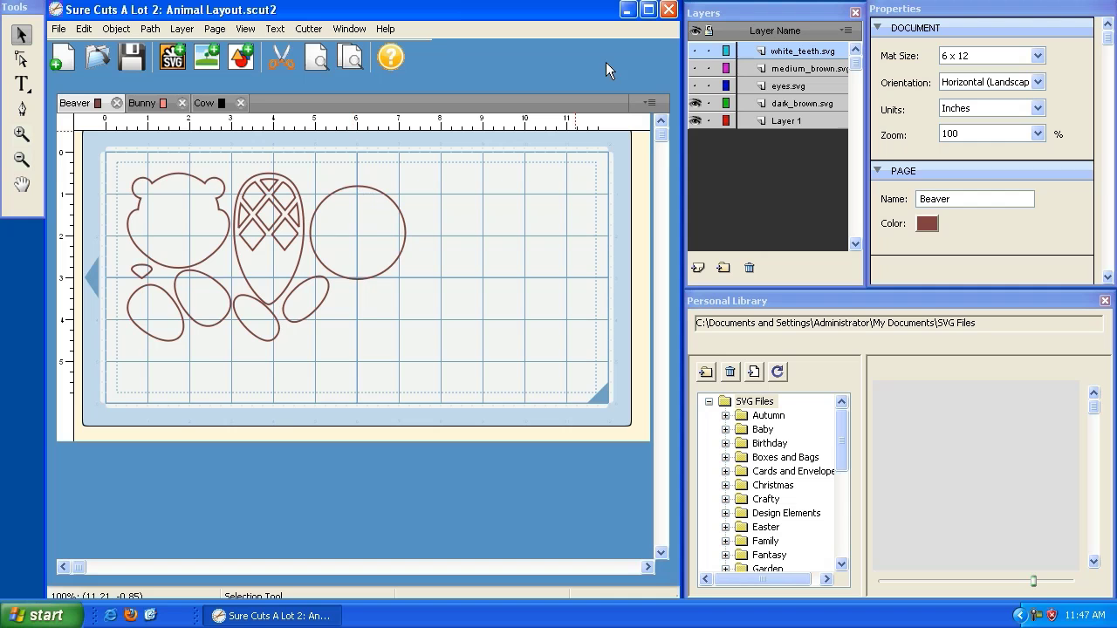
- Toggle the dark_brown.svg layer's visibility, leave it hidden, show the eyes.svg layer instead and look up the Cut Design command
click(698, 105)
click(697, 104)
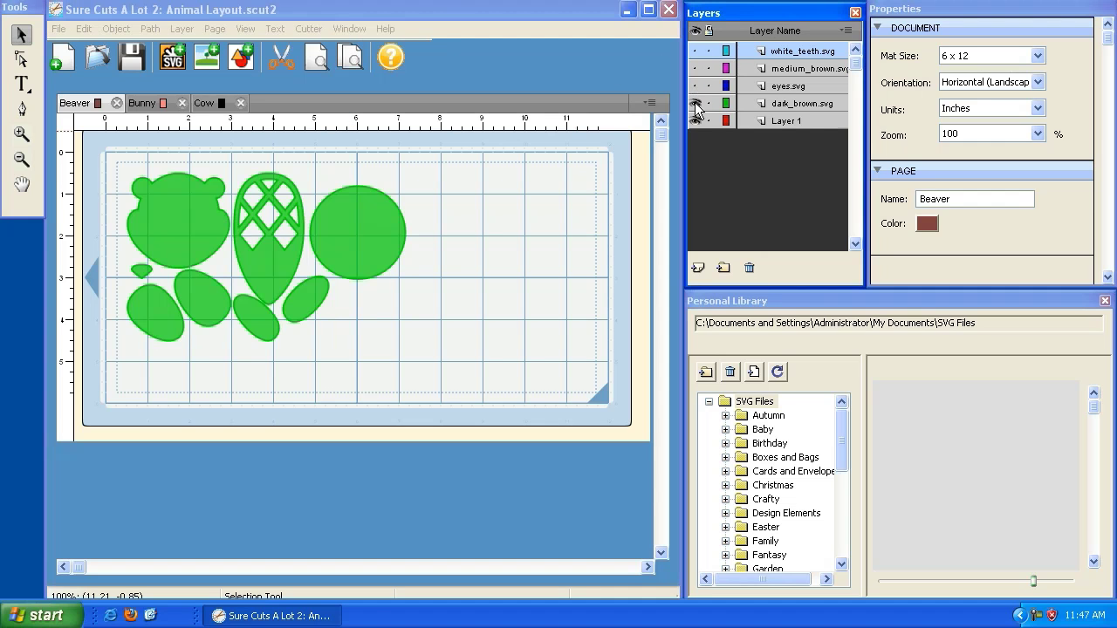
click(697, 105)
click(698, 105)
click(695, 86)
click(696, 103)
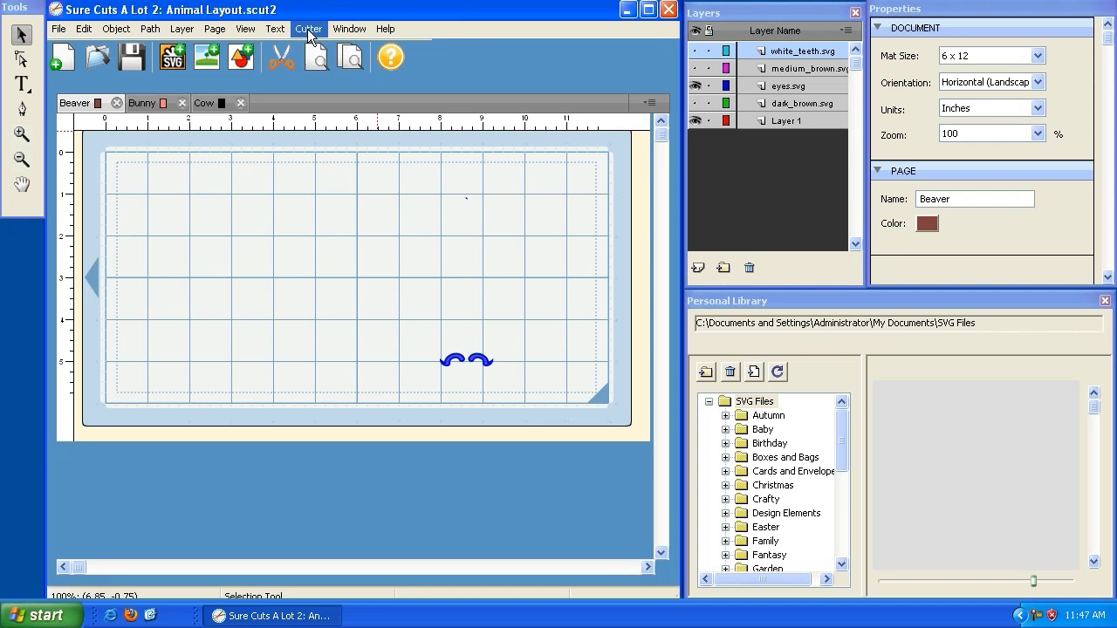
click(309, 33)
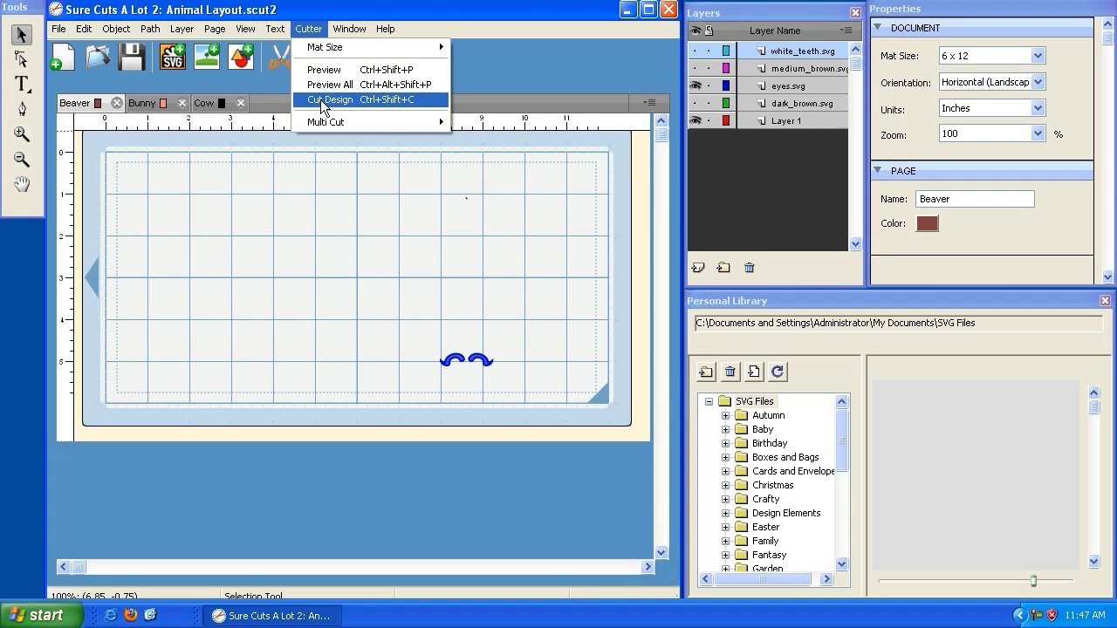
click(385, 29)
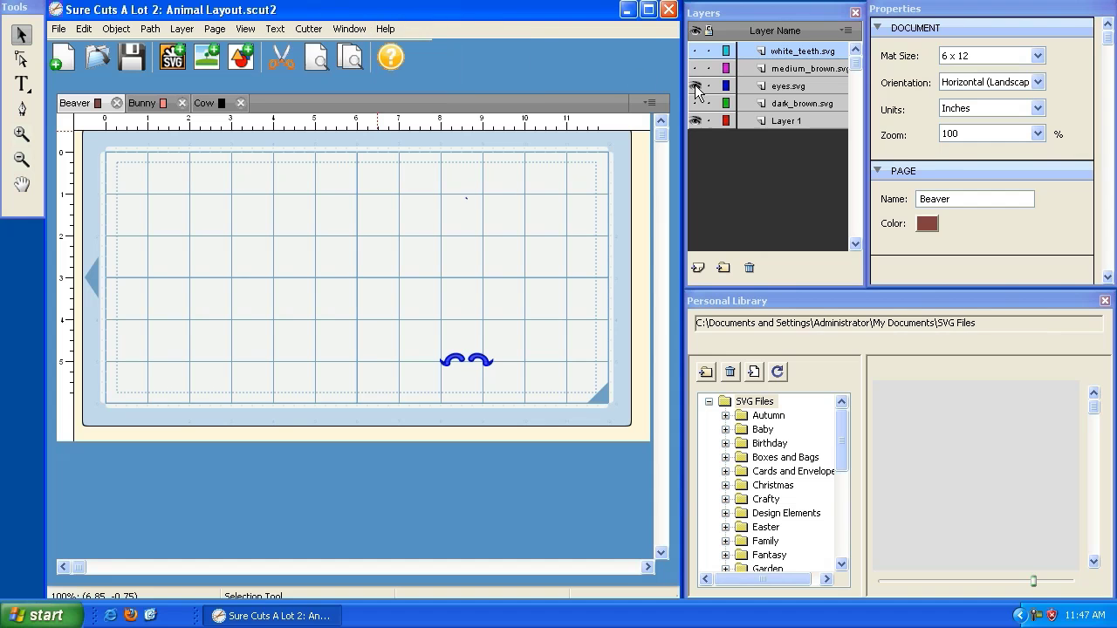
- Show the medium_brown.svg layer in place of eyes.svg and move its artwork to about X 0.77, Y 0.42 inches
click(696, 86)
click(696, 68)
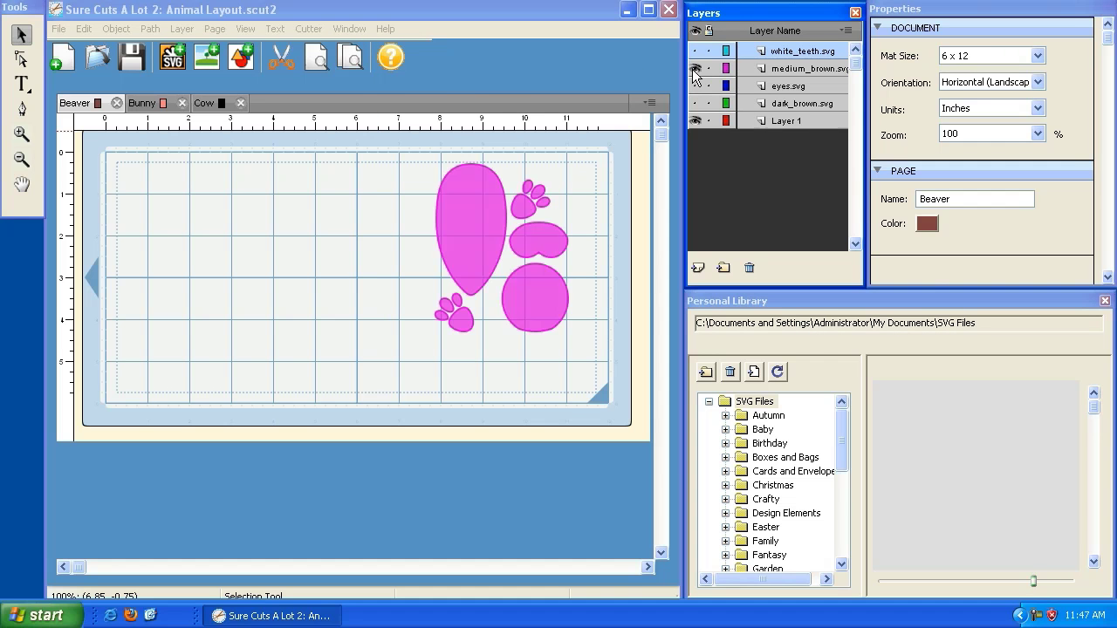
click(494, 247)
drag(412, 148, 125, 152)
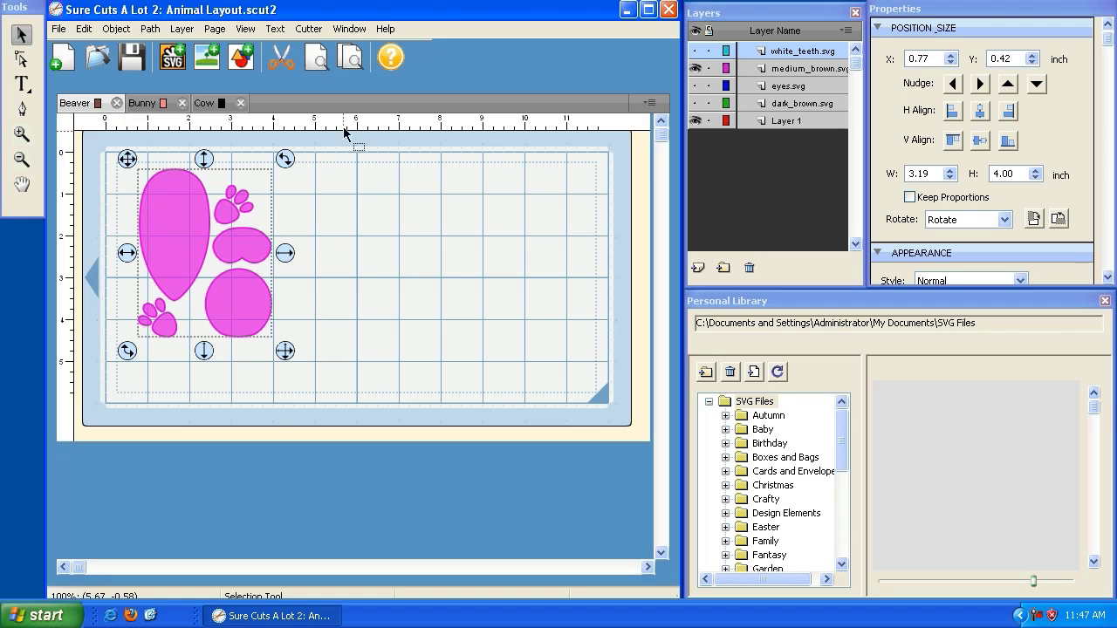
- Show the dark_brown.svg layer together with the moved medium brown pieces, and hide it again
click(696, 104)
click(696, 104)
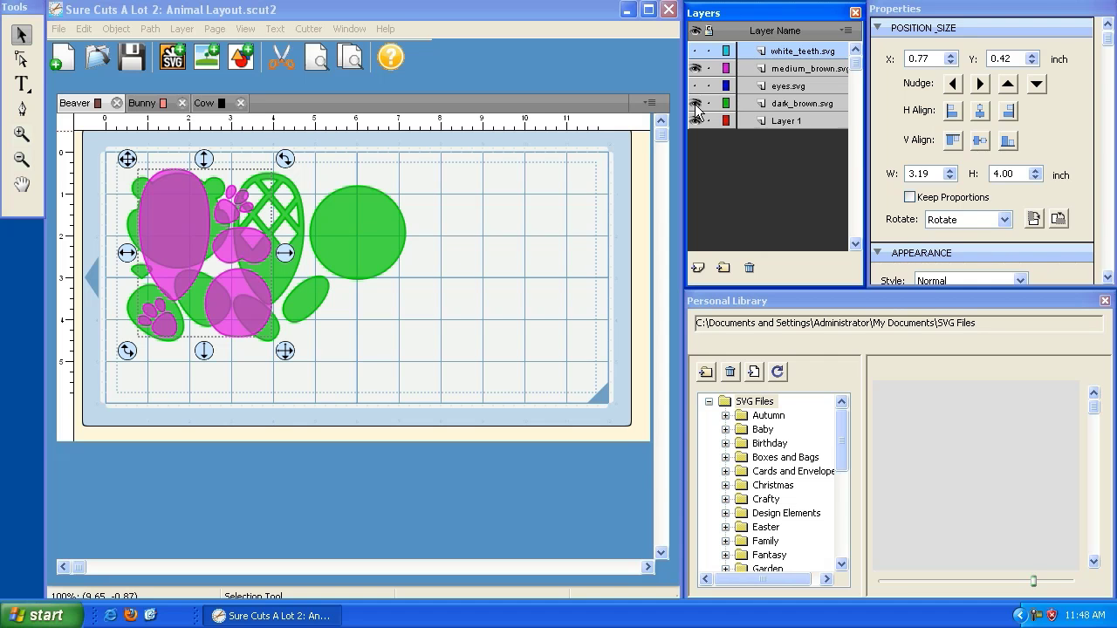
click(696, 105)
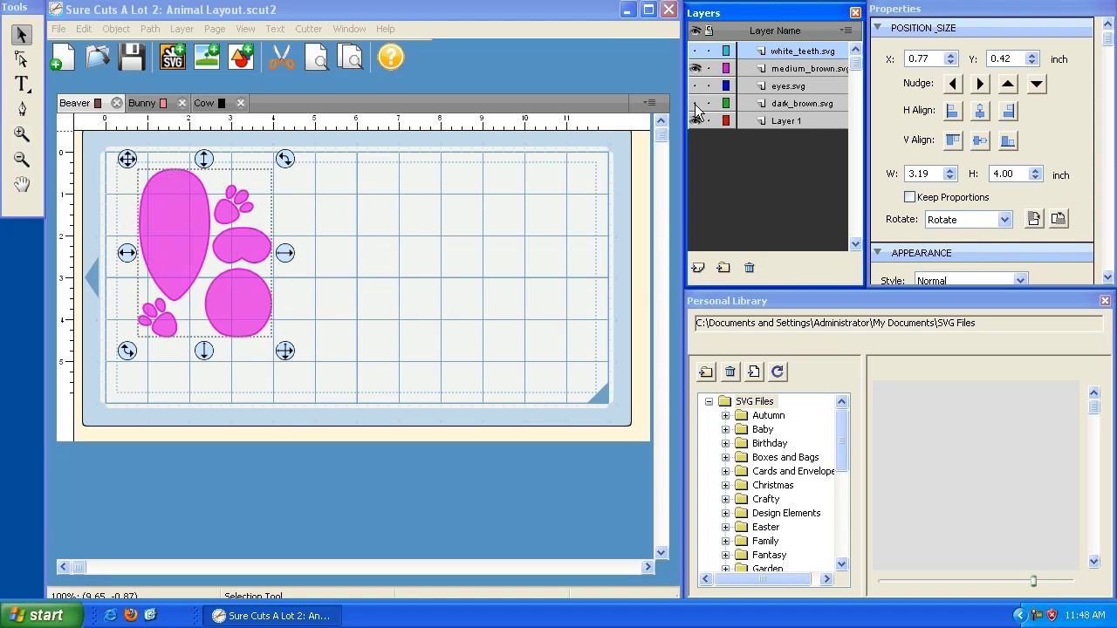
- Preview the cut of the medium brown pieces, select all the artwork and clear the selection
click(328, 195)
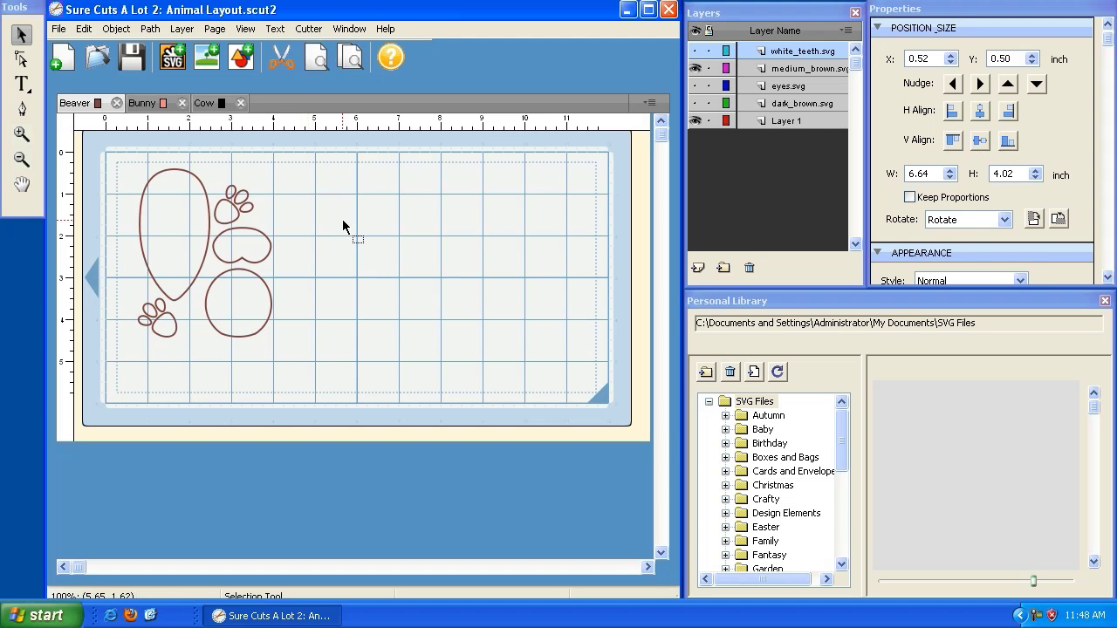
key(ctrl+a)
click(308, 29)
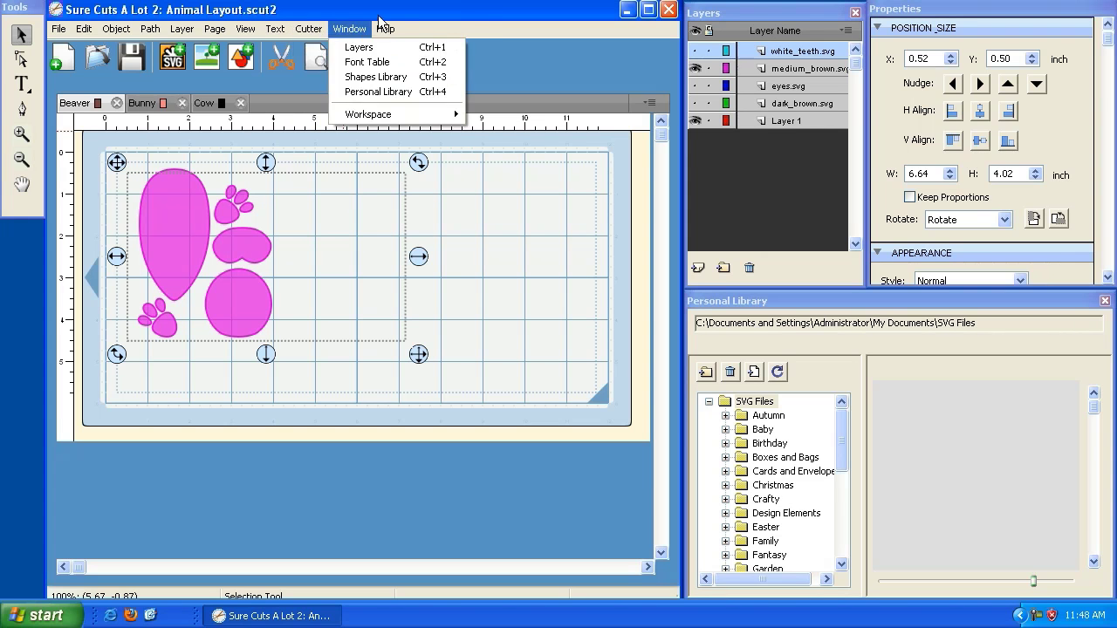
click(349, 29)
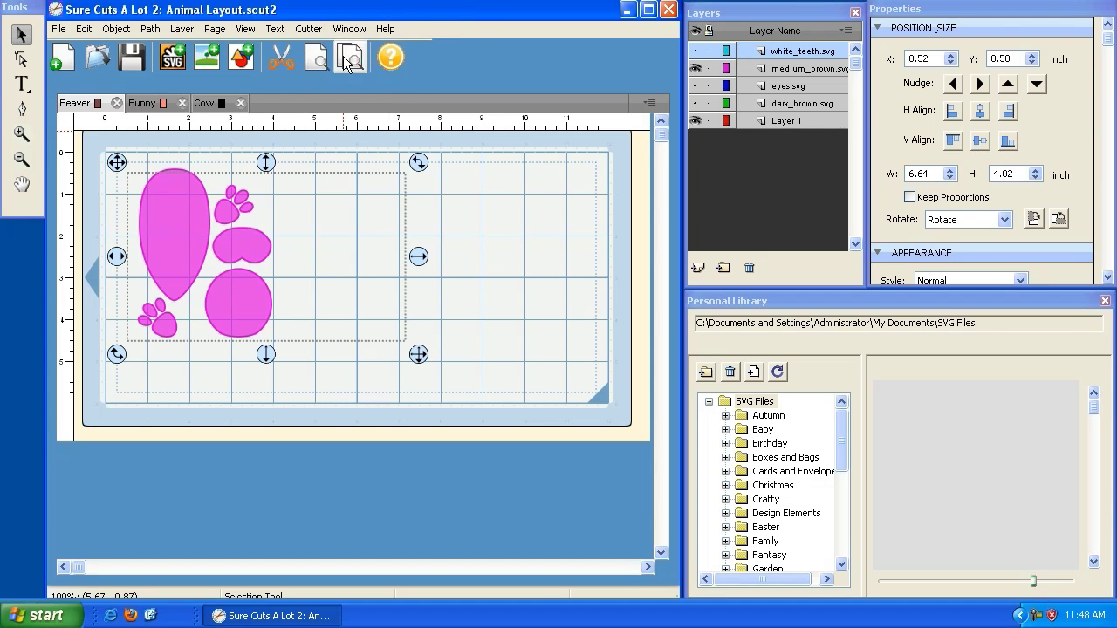
key(Escape)
- Switch the mat size to 12x12 and back to 12x6
click(310, 29)
mouse_move(320, 50)
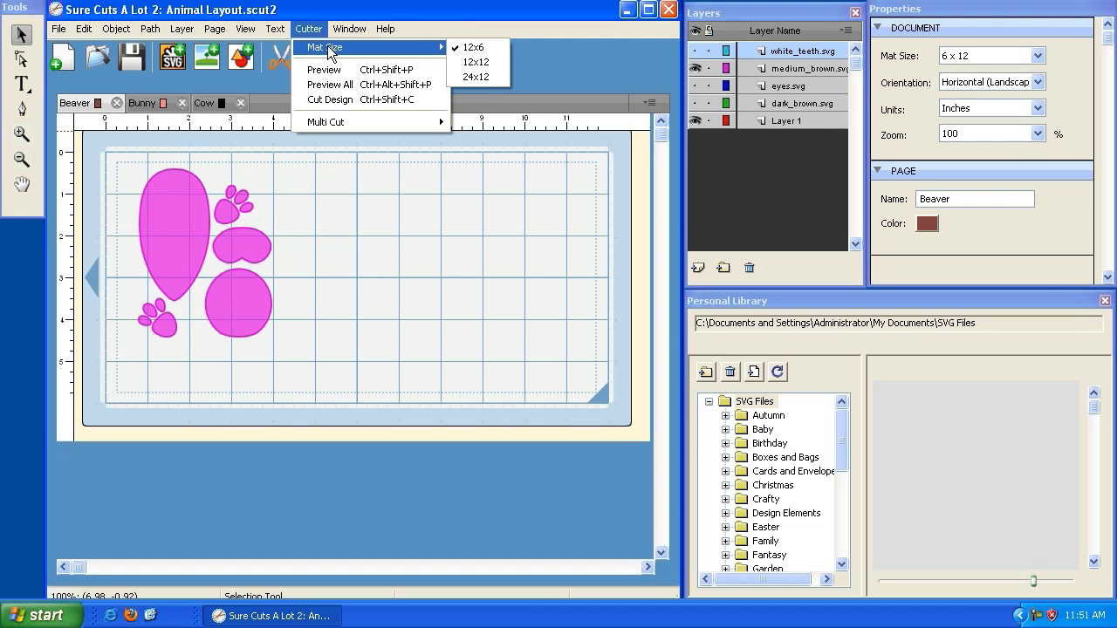
click(473, 65)
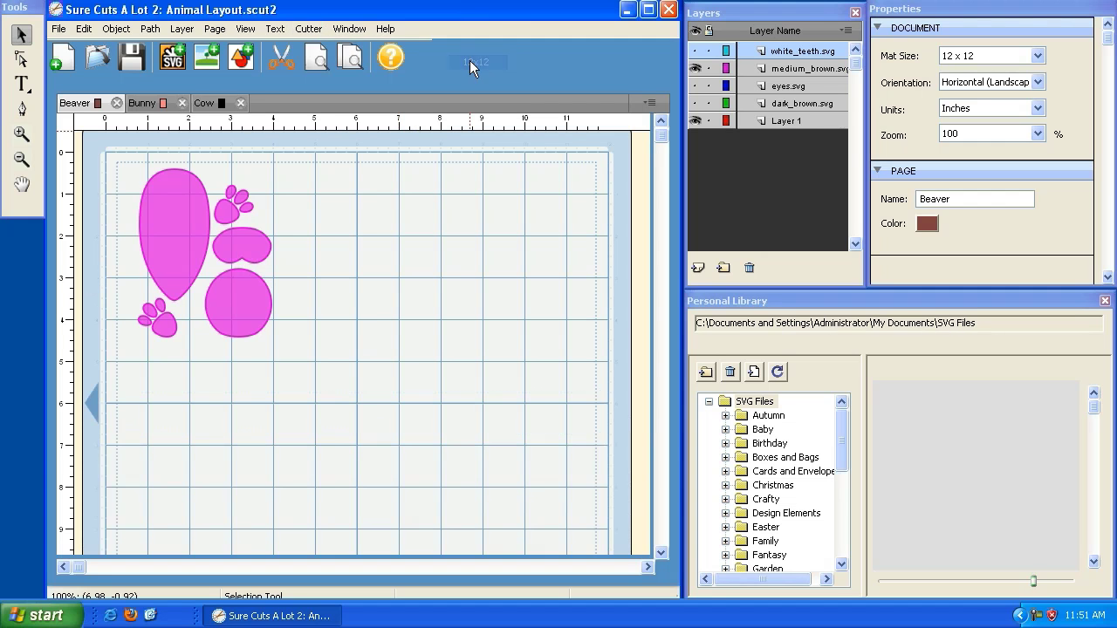
click(310, 30)
mouse_move(328, 51)
click(472, 50)
- Look through the Multi Cut options and preview the cut of the medium brown pieces
click(309, 29)
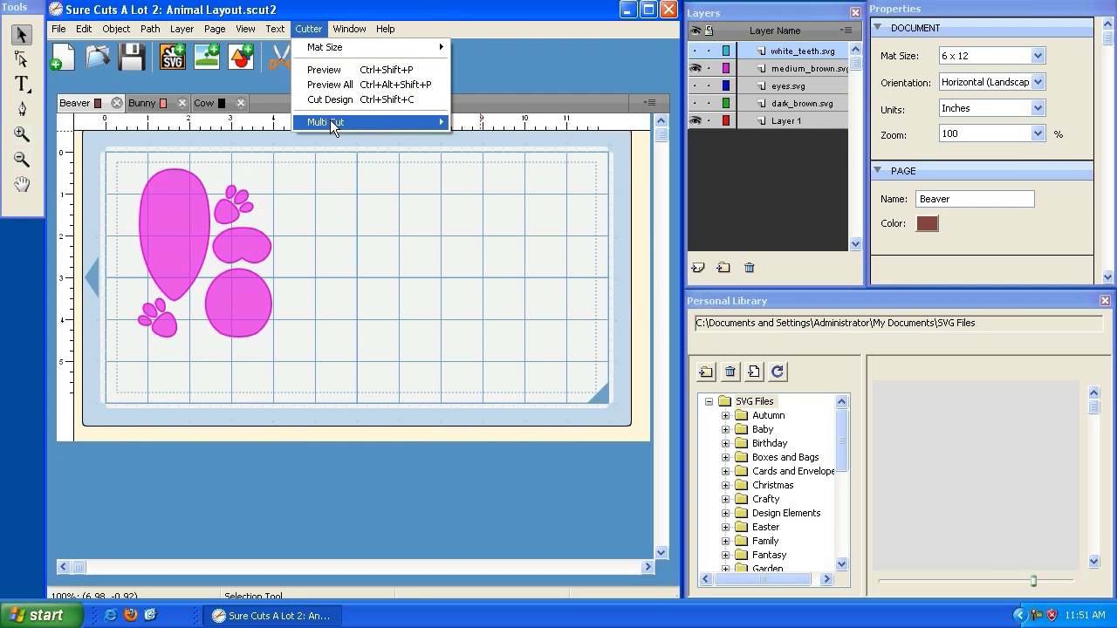
mouse_move(332, 124)
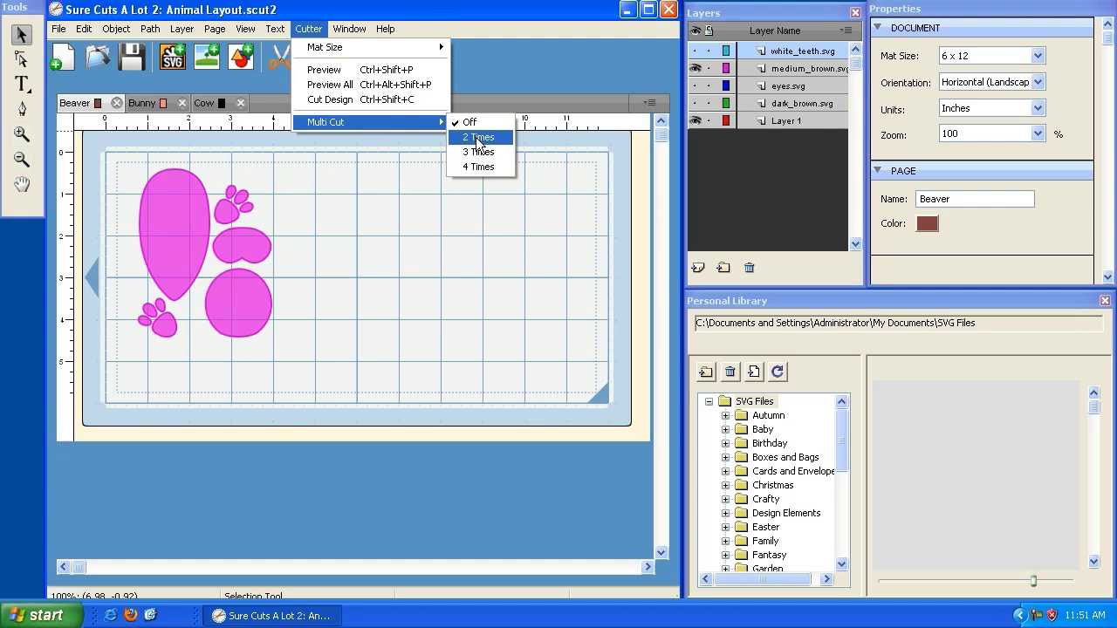
mouse_move(358, 27)
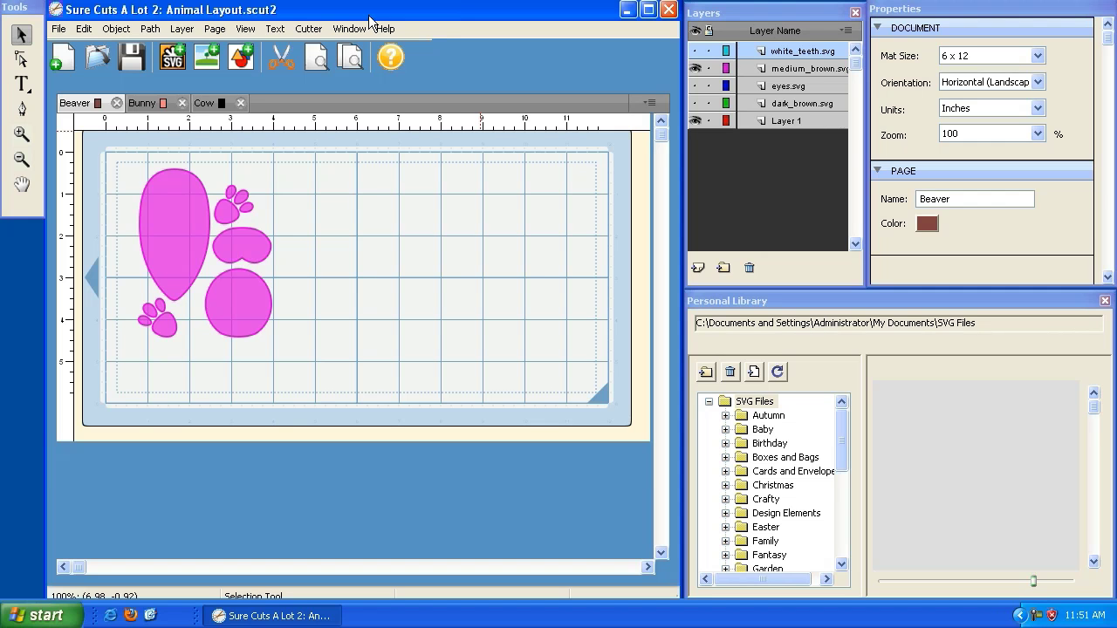
click(308, 28)
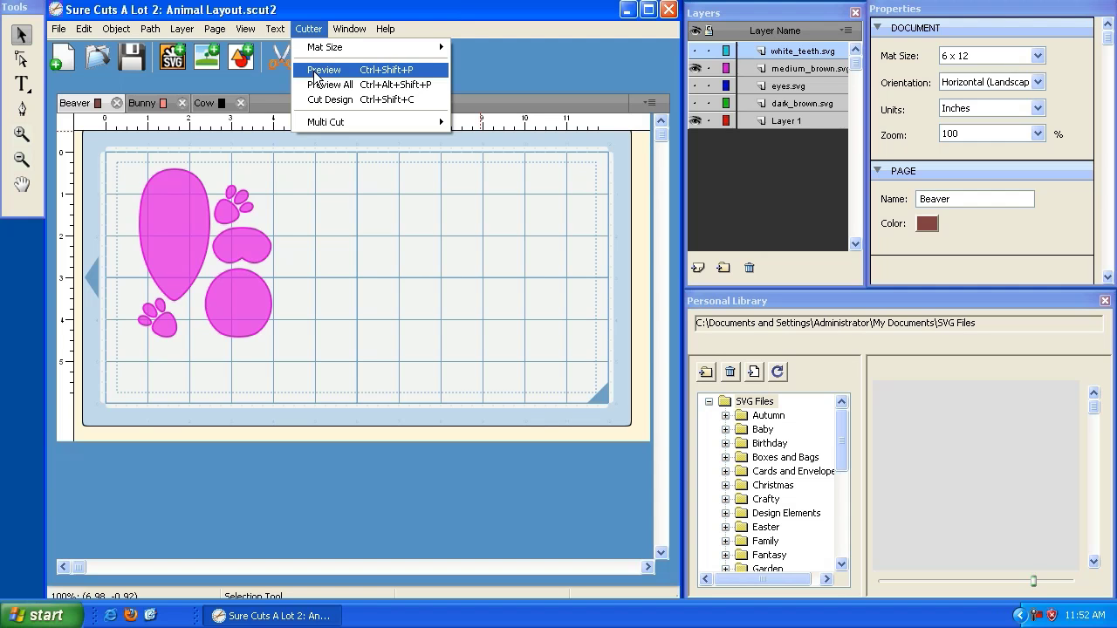
click(316, 72)
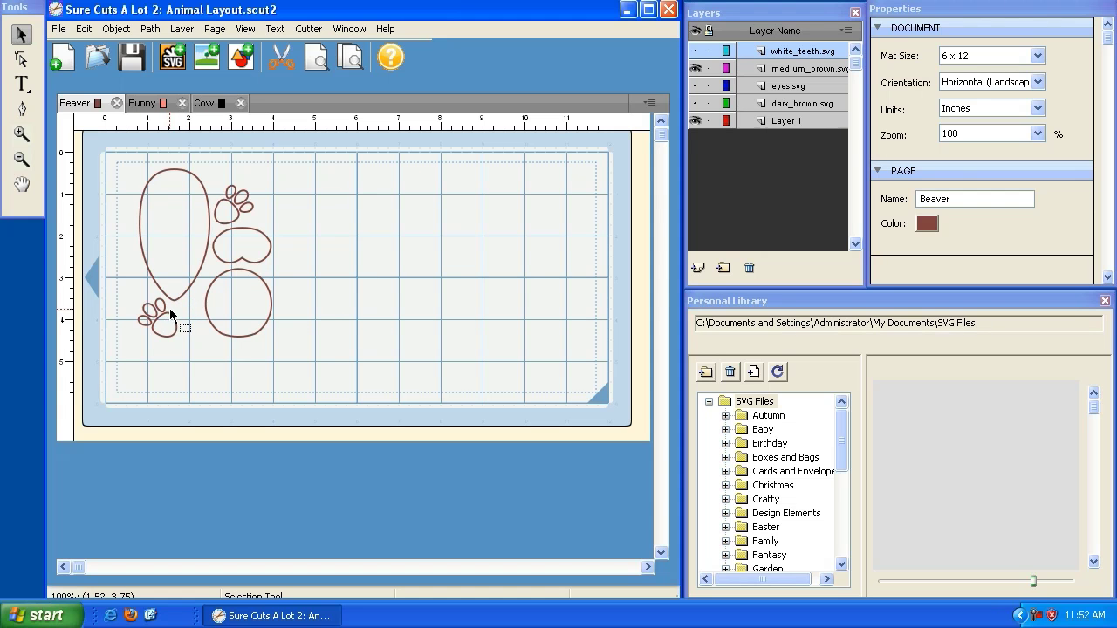
- Move the medium brown pieces to about X 0.83, Y 0.06 inches, over the mat's upper cutting margin, and preview the cut
click(194, 237)
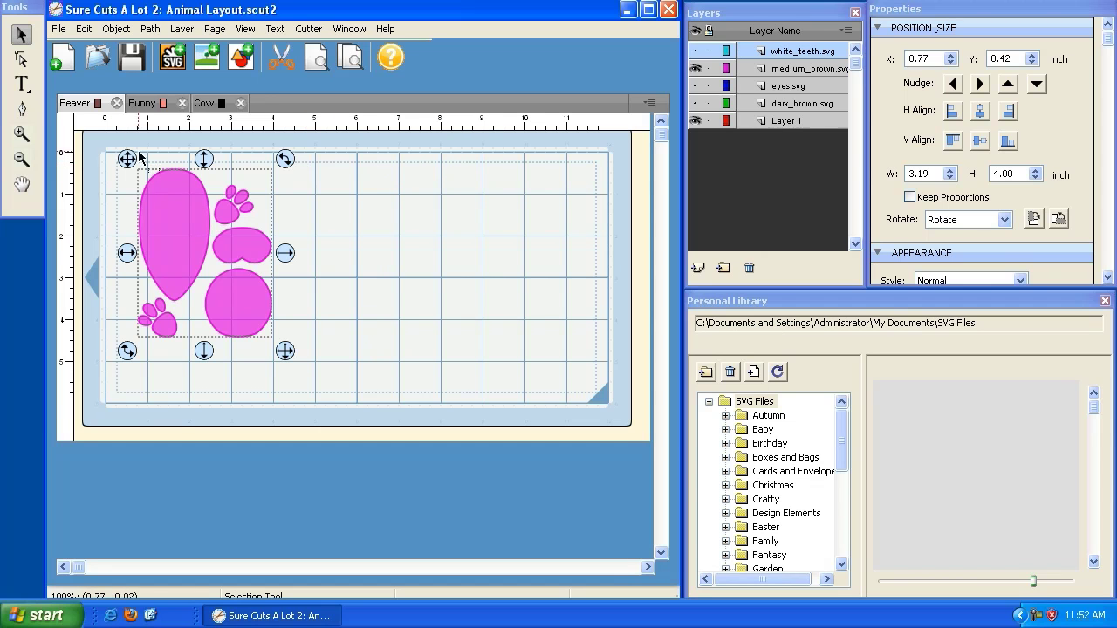
drag(128, 160, 130, 144)
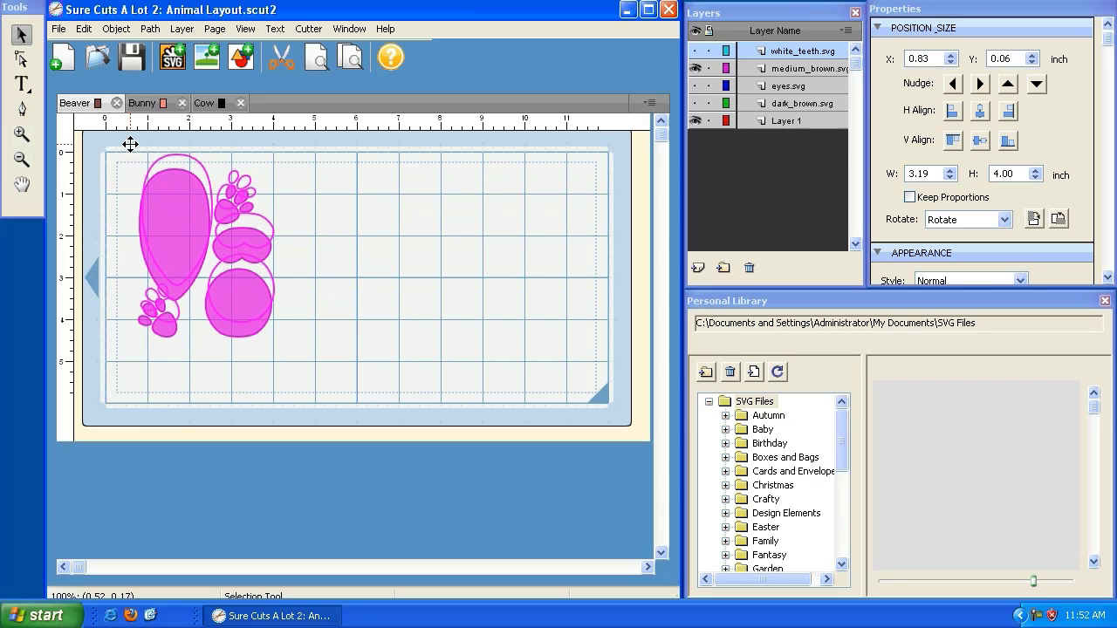
click(321, 67)
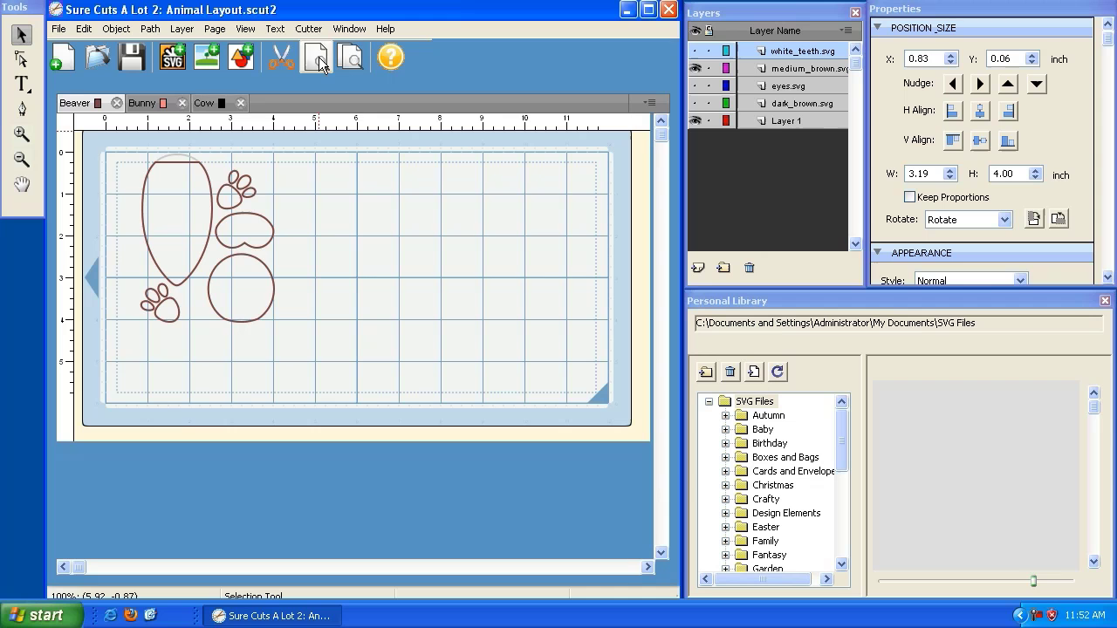
- Move the medium brown pieces to about X 0.48, Y 0.44 inches, inside the cutting margins, and preview the cut
click(187, 185)
drag(142, 159, 117, 159)
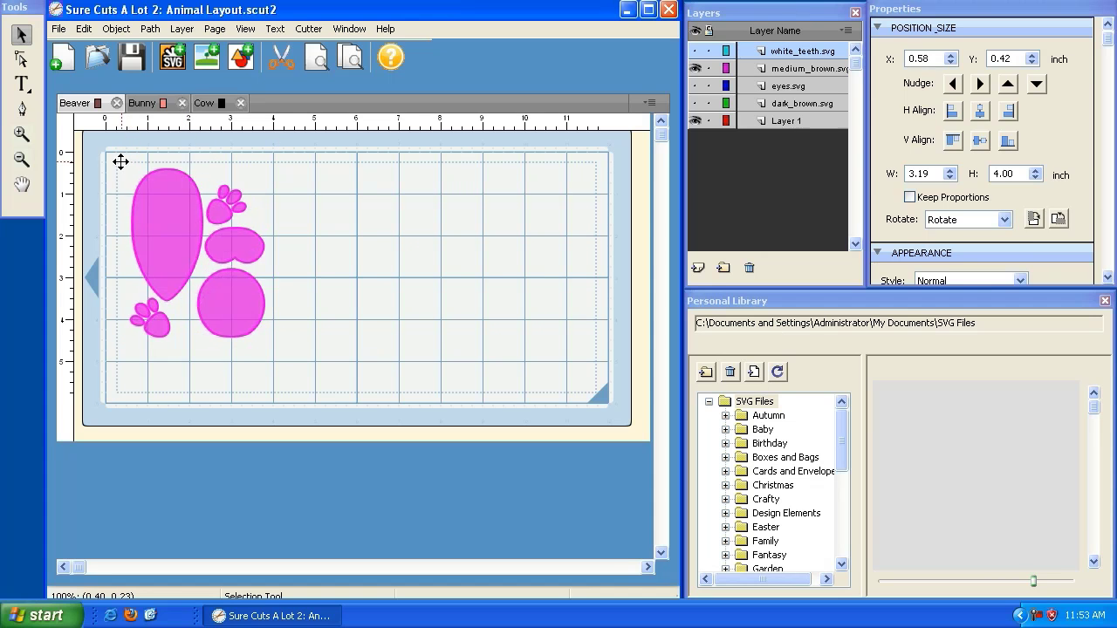
click(319, 66)
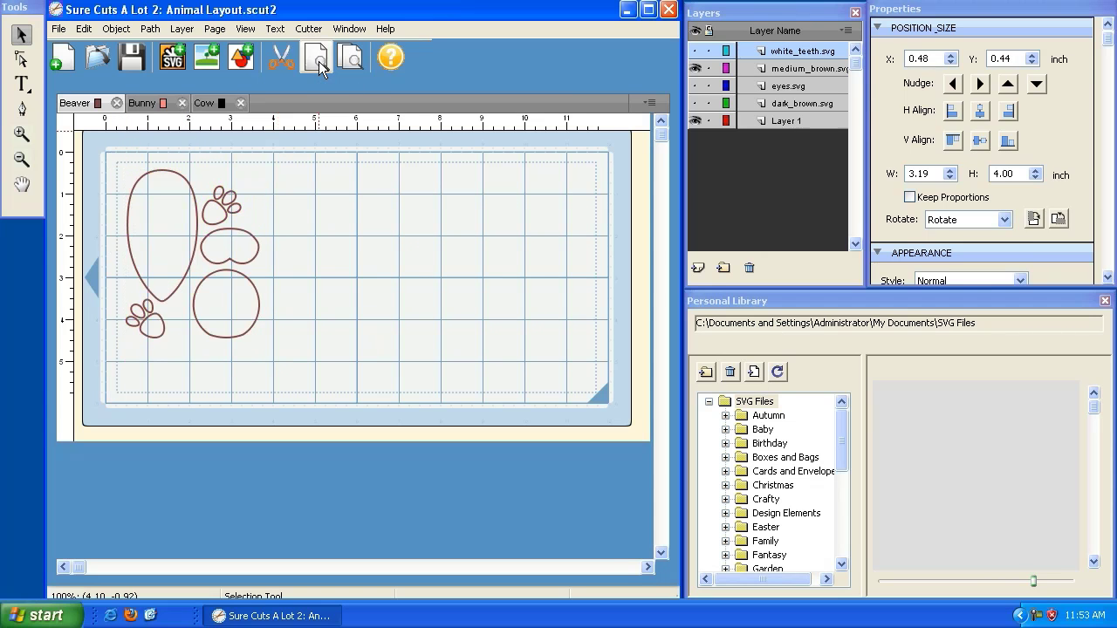
click(308, 28)
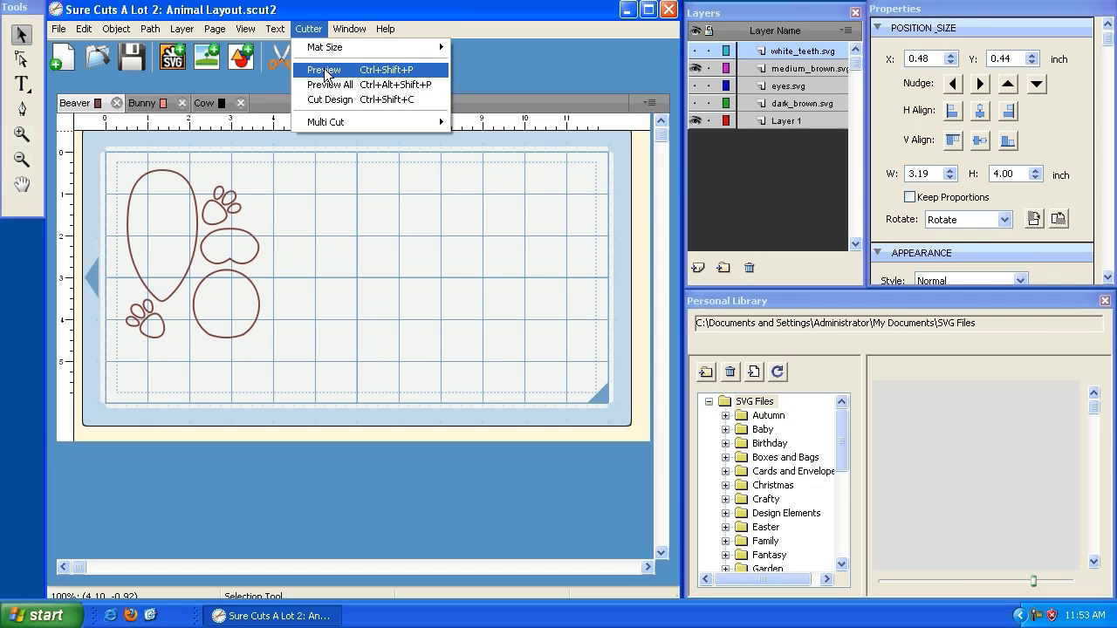
click(325, 72)
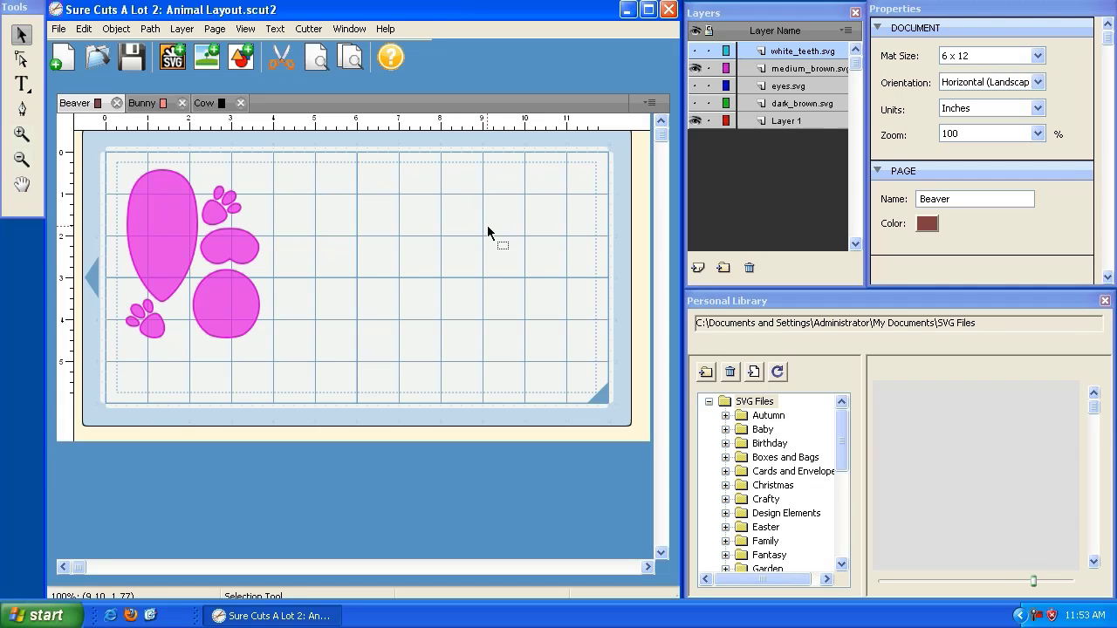
- Preview all pages together on the mat, exit the preview and run it again
click(354, 65)
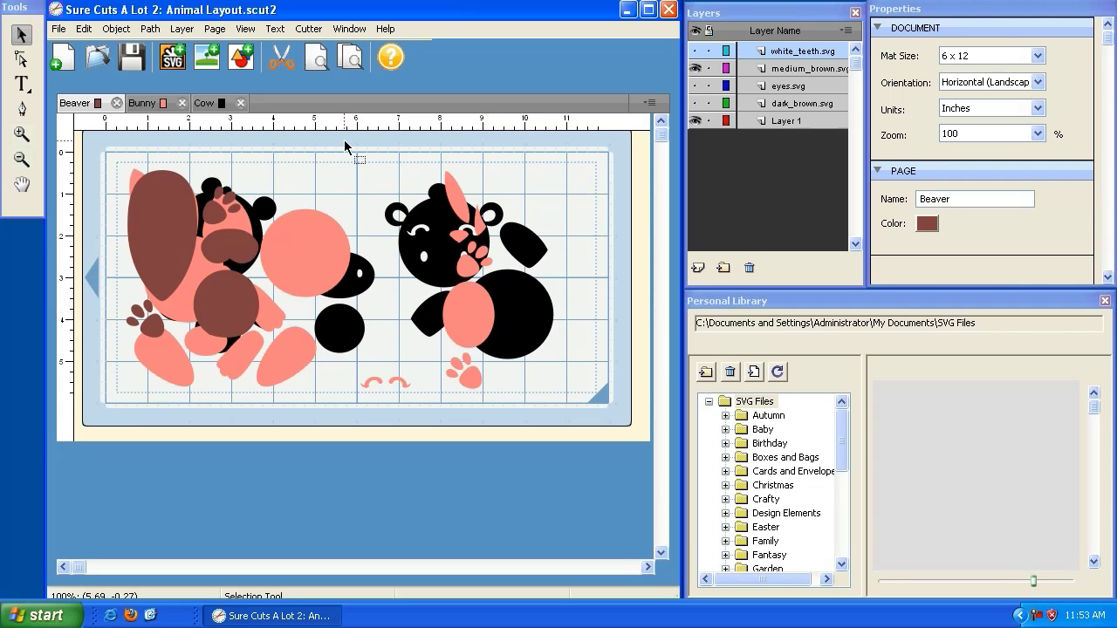
click(357, 184)
click(305, 29)
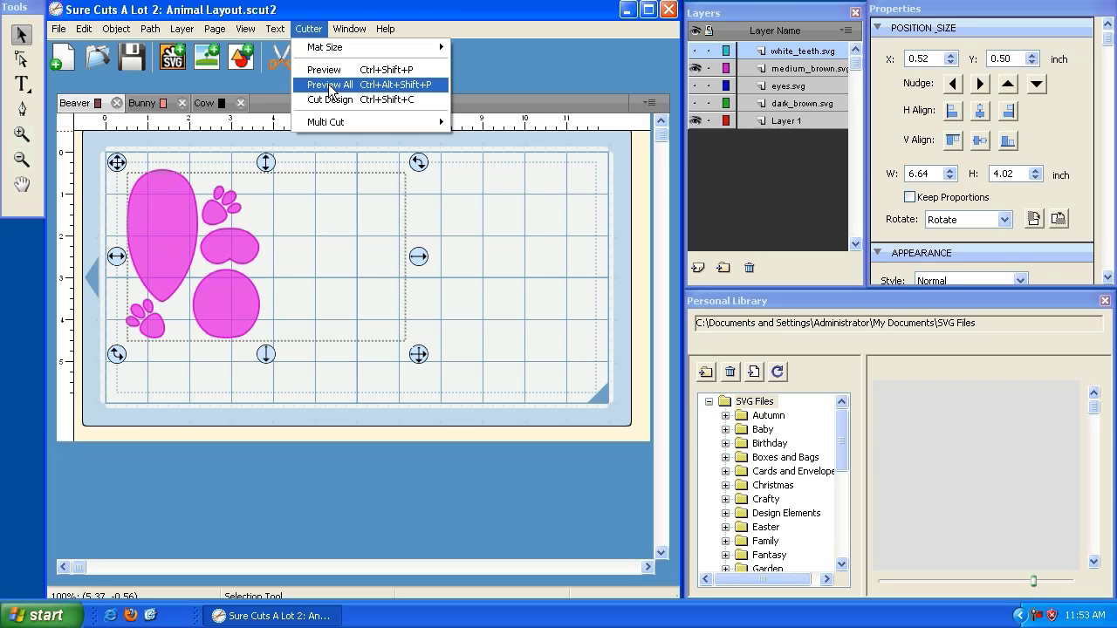
click(330, 85)
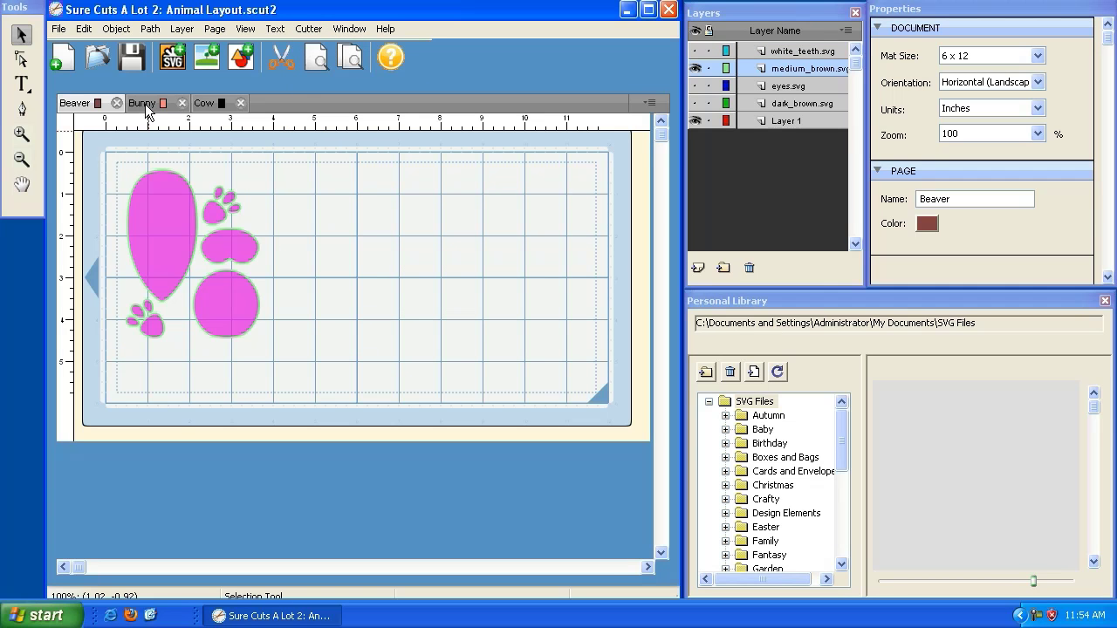
- Visit the Bunny page, return to Beaver and show its white_teeth.svg, eyes.svg and dark_brown.svg layers again
click(146, 106)
click(94, 105)
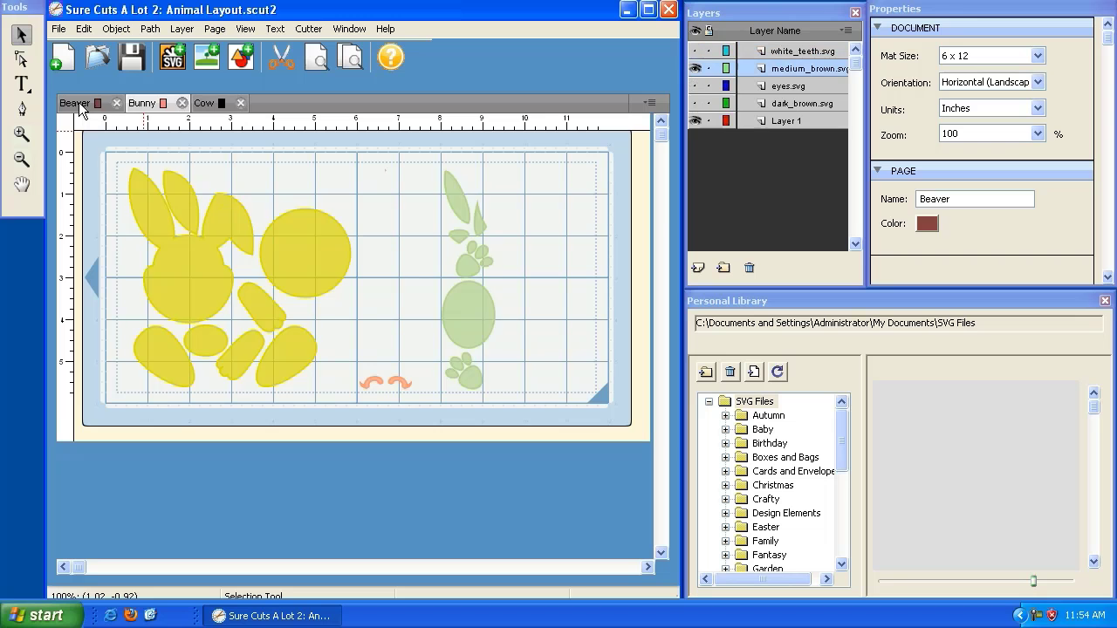
click(695, 51)
click(696, 85)
click(695, 103)
- Move the dark brown layer's pieces beside the medium brown ones, to about X 4.54, Y 0.40 inches, and clear the selection
click(367, 229)
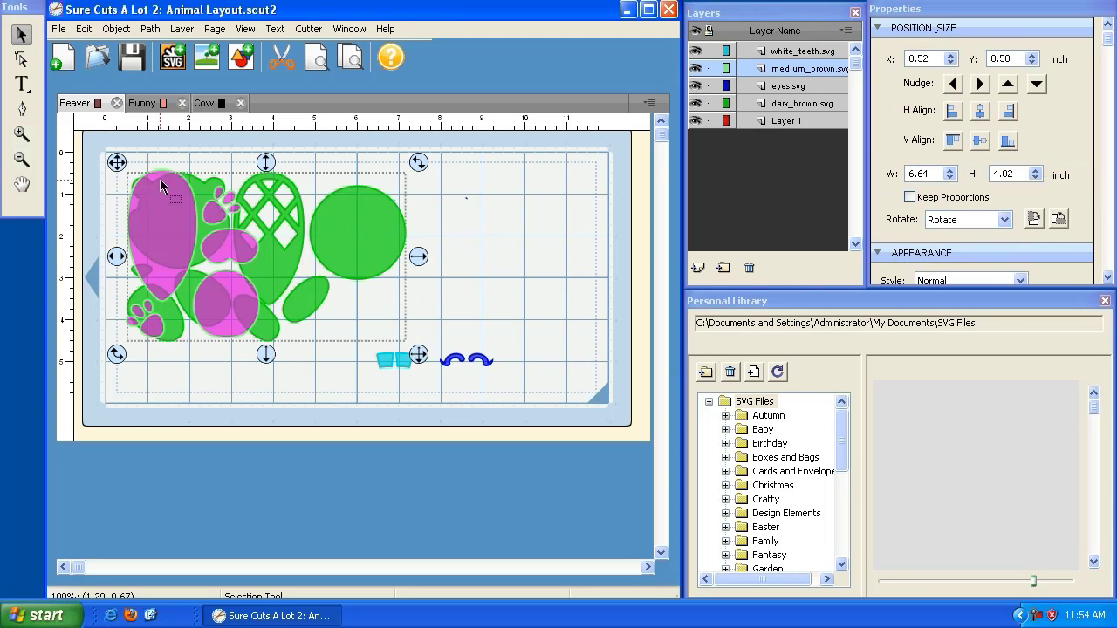
drag(115, 163, 281, 159)
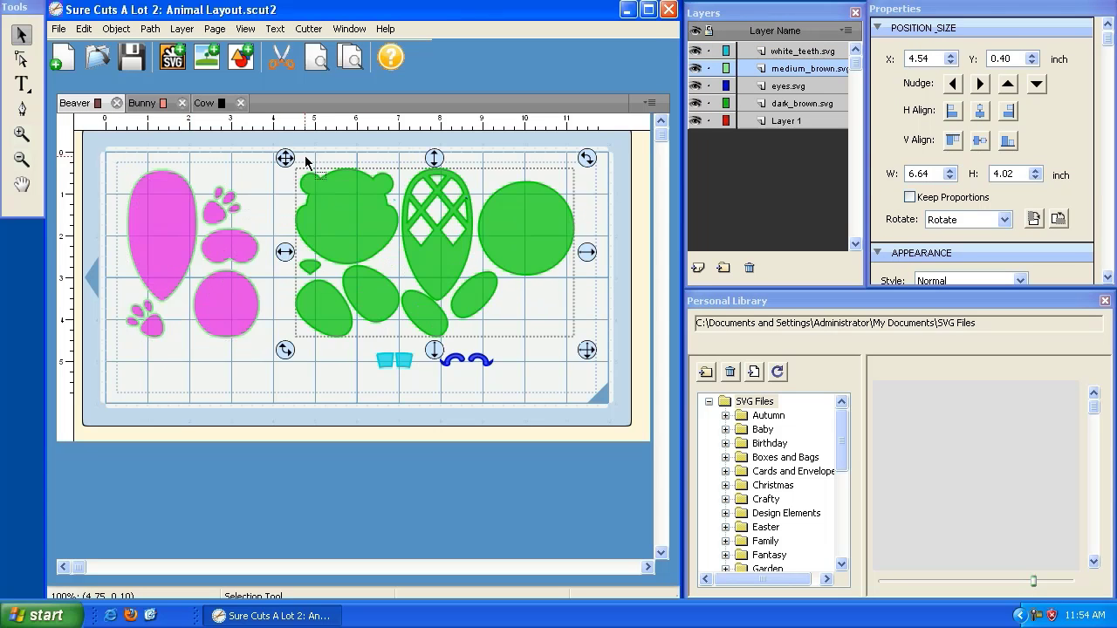
key(ctrl+a)
key(Escape)
- View the Beaver page artwork as outlines only, and return to the filled display
click(244, 30)
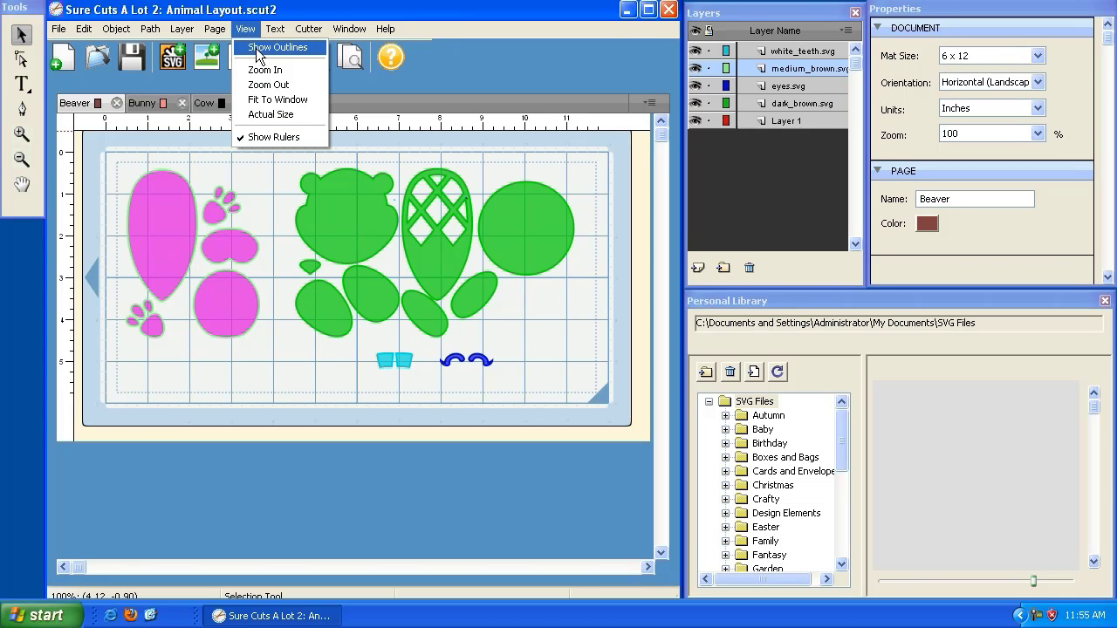
click(258, 48)
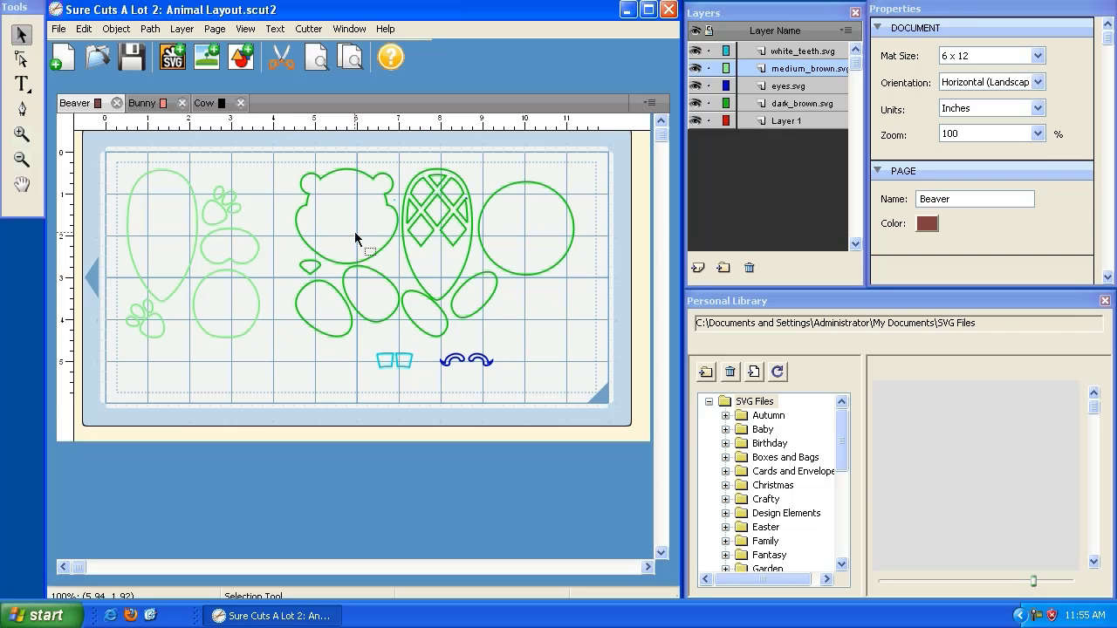
click(244, 29)
click(258, 49)
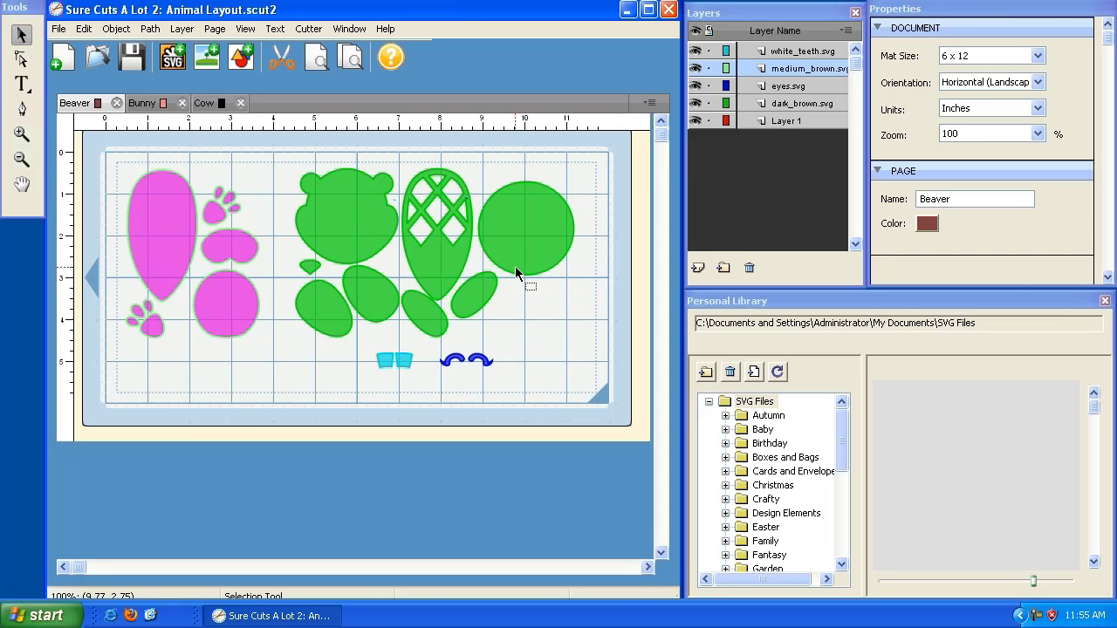
- Move the dark_brown.svg pieces down to about Y 0.52 inches and set their fill to dark brown (red 64, green 0, blue 0)
click(520, 304)
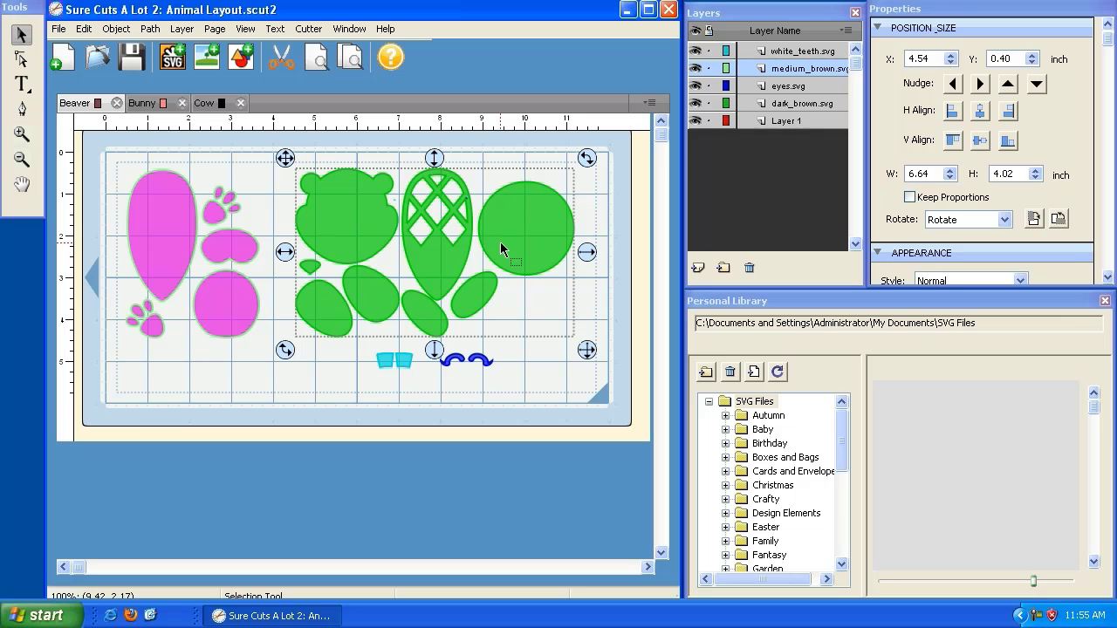
drag(285, 158, 286, 163)
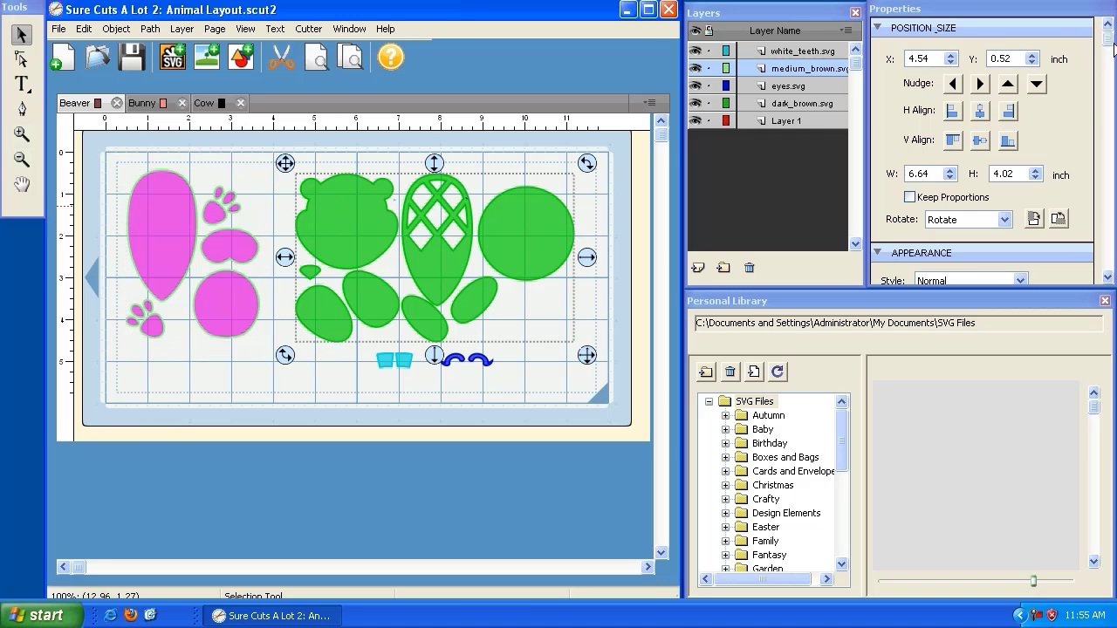
mouse_move(1109, 42)
mouse_down()
mouse_move(1111, 83)
mouse_move(1109, 39)
mouse_up()
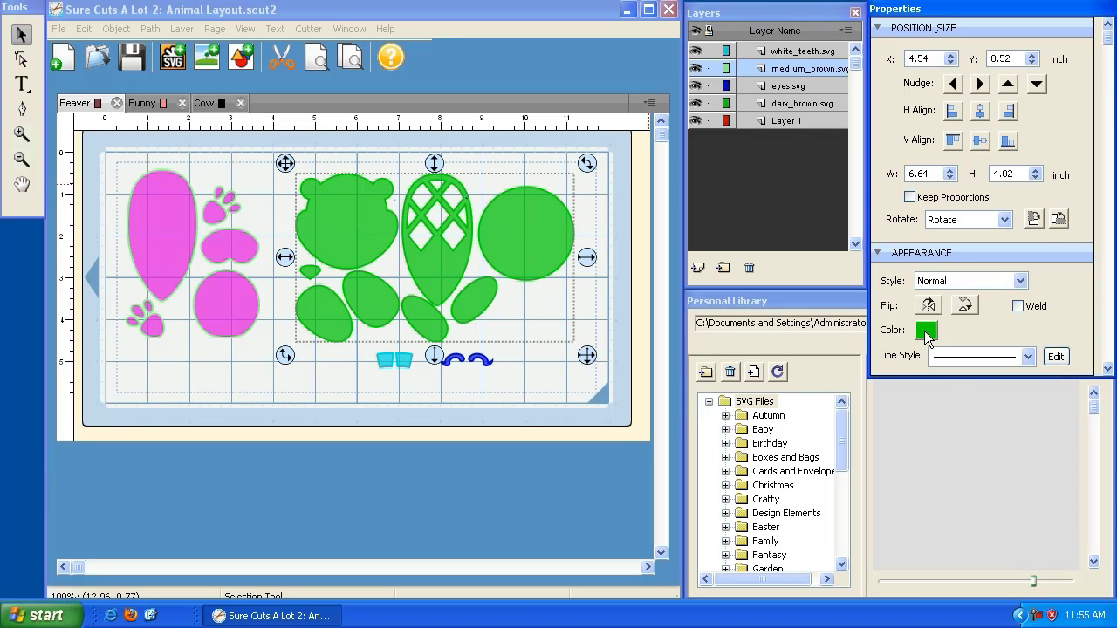
click(924, 331)
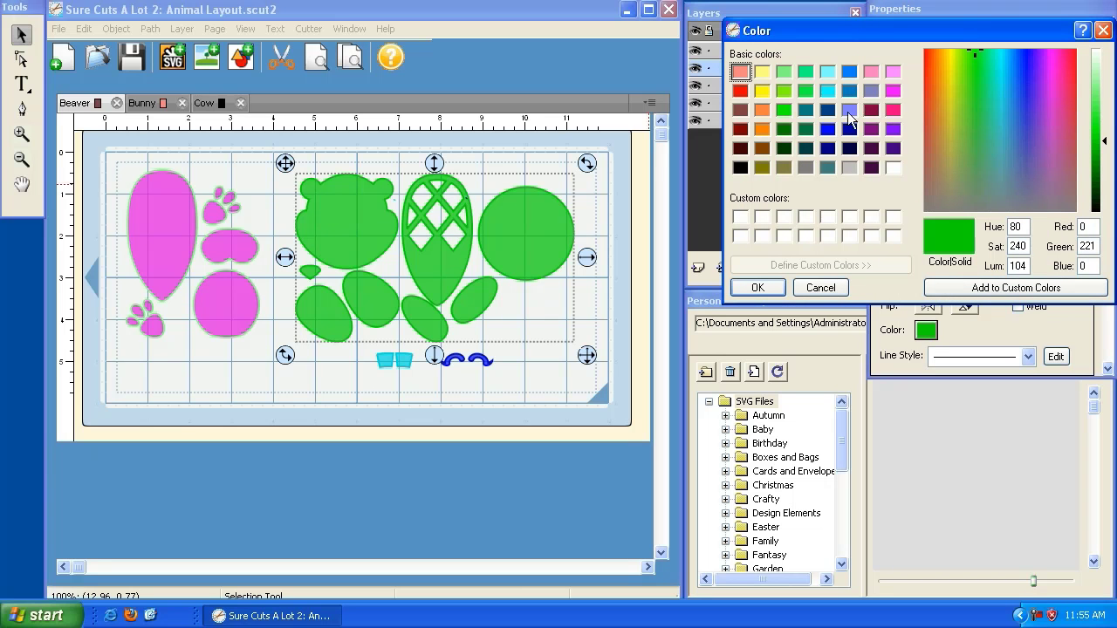
click(740, 150)
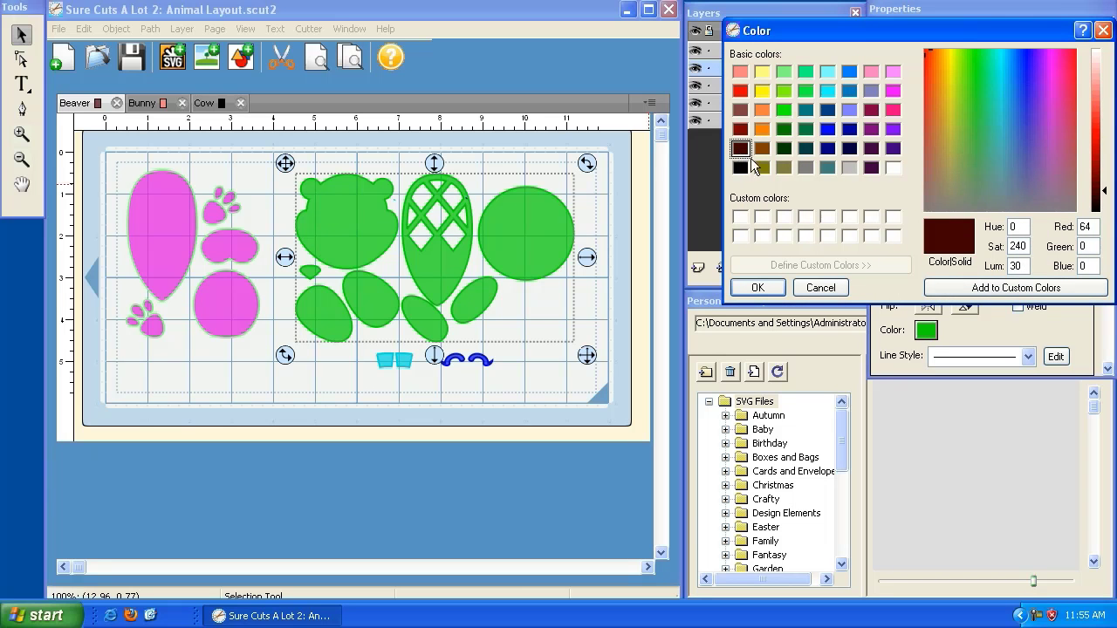
click(759, 288)
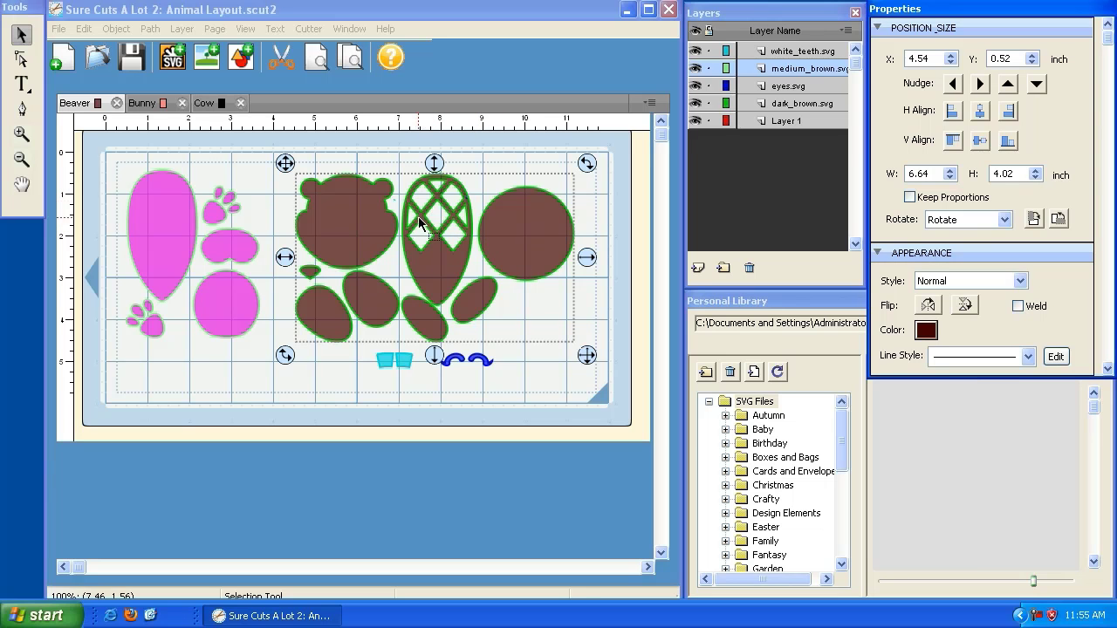
- Toggle the dark_brown.svg layer's visibility and set its layer color to dark brown (red 64, green 0, blue 0)
click(747, 16)
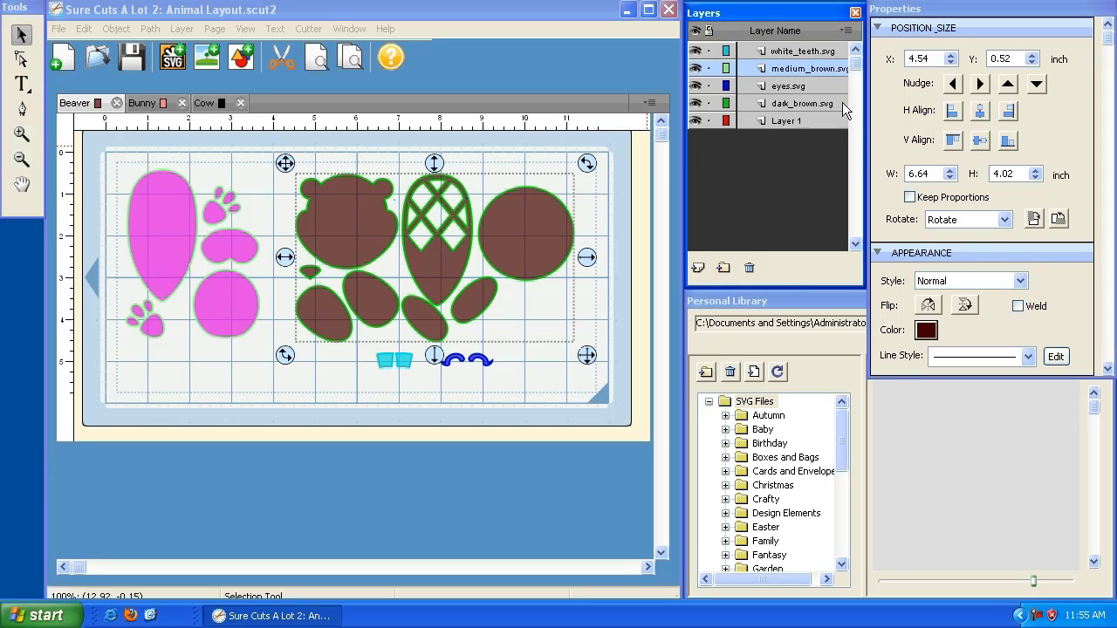
click(696, 103)
click(695, 103)
click(695, 105)
click(695, 104)
double_click(727, 105)
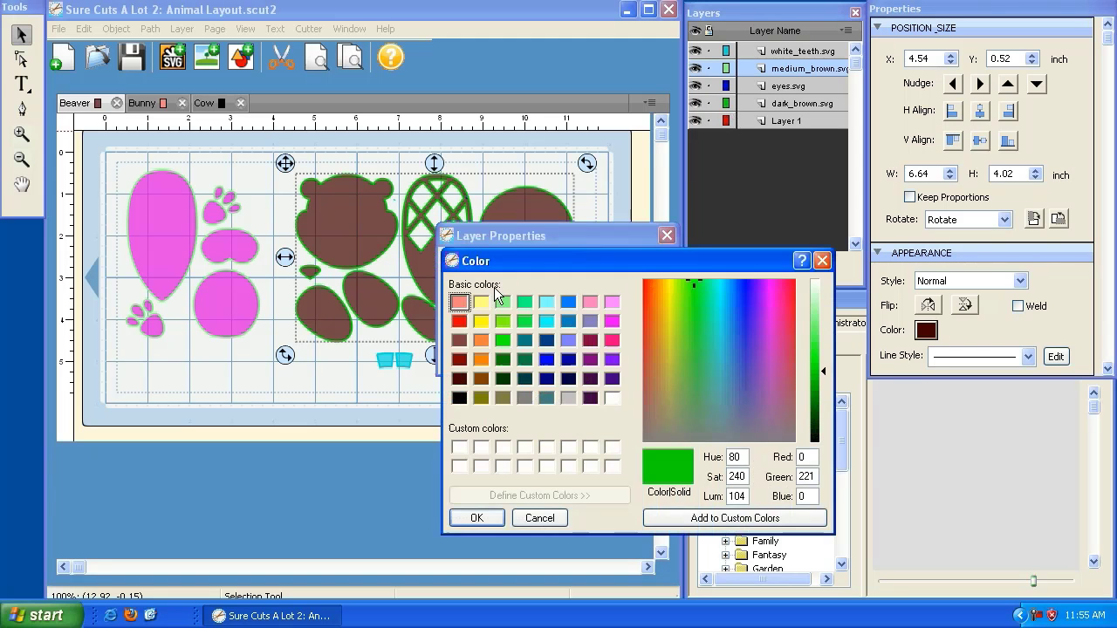
click(458, 398)
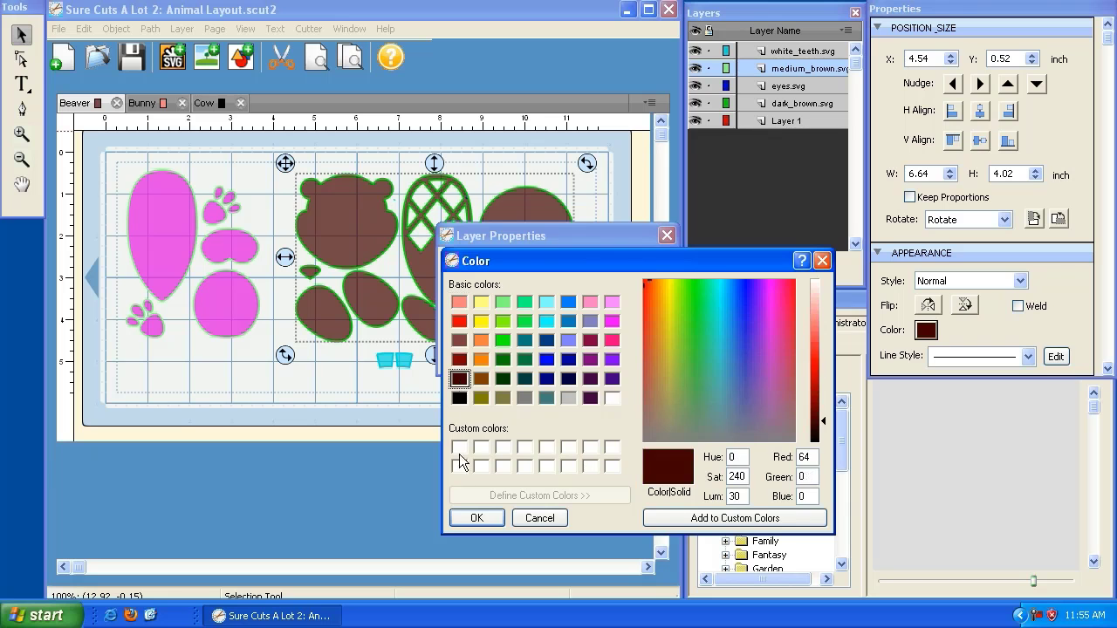
click(472, 517)
click(621, 354)
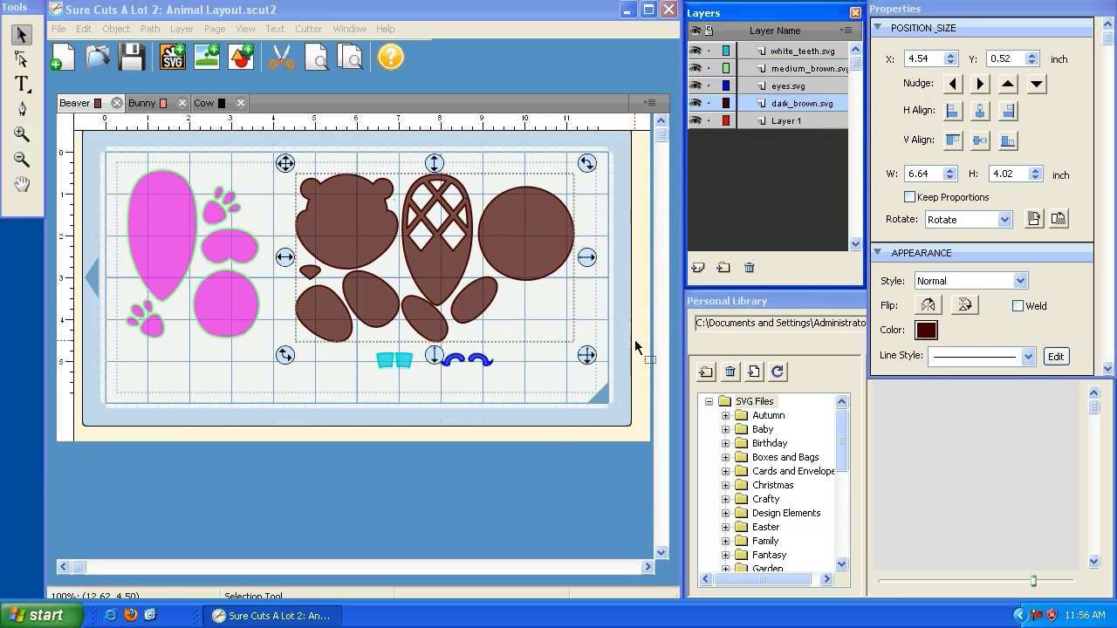
click(248, 183)
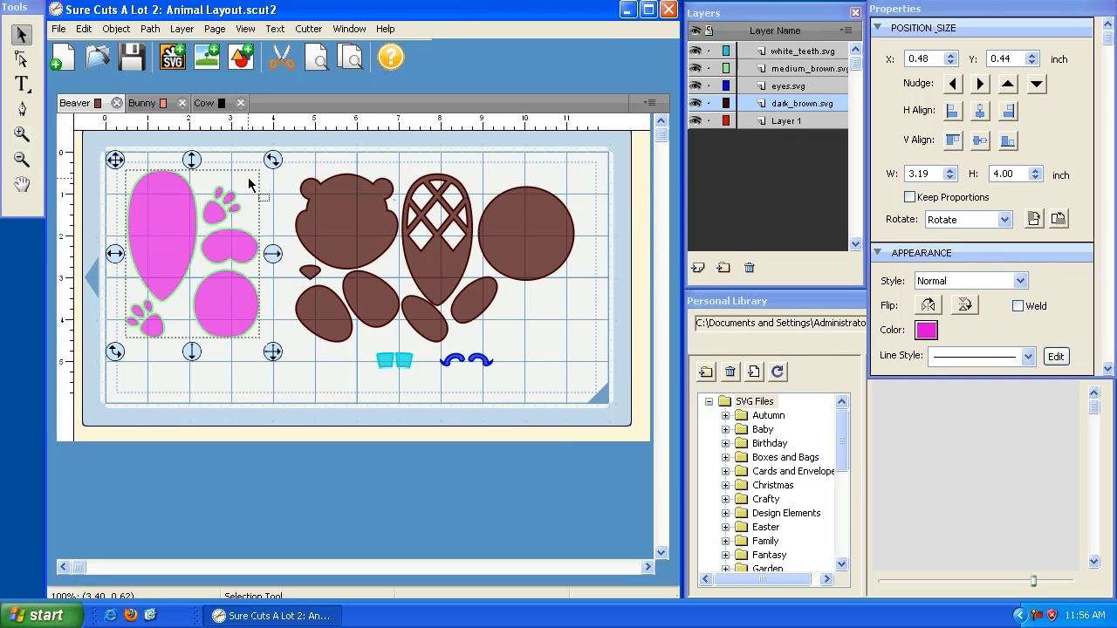
click(345, 318)
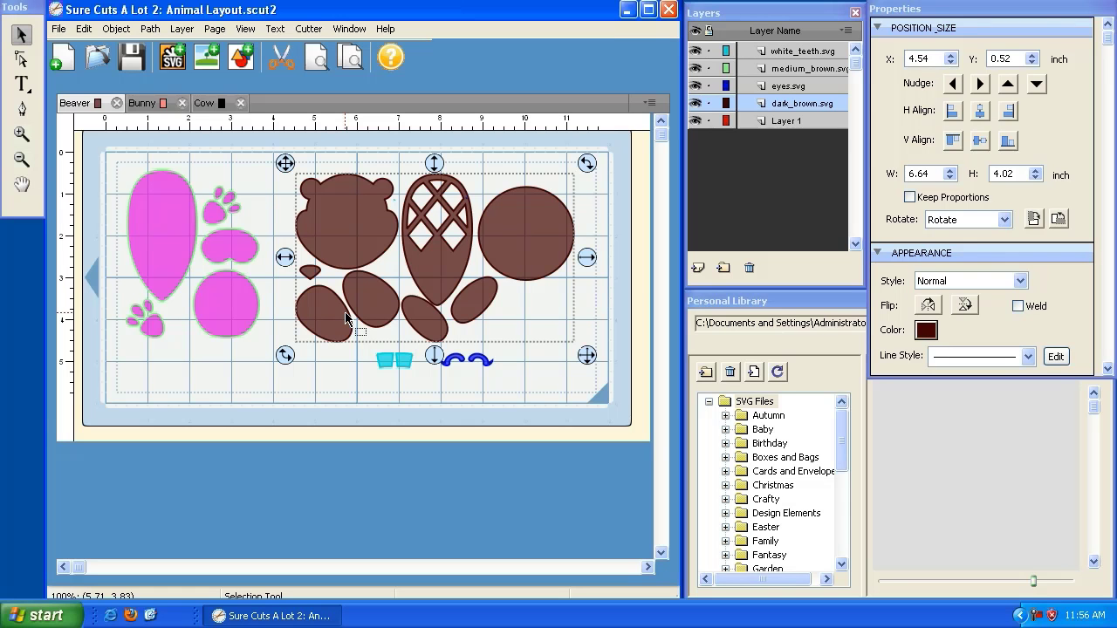
- Delete the Cow page from the project and confirm the deletion
click(210, 105)
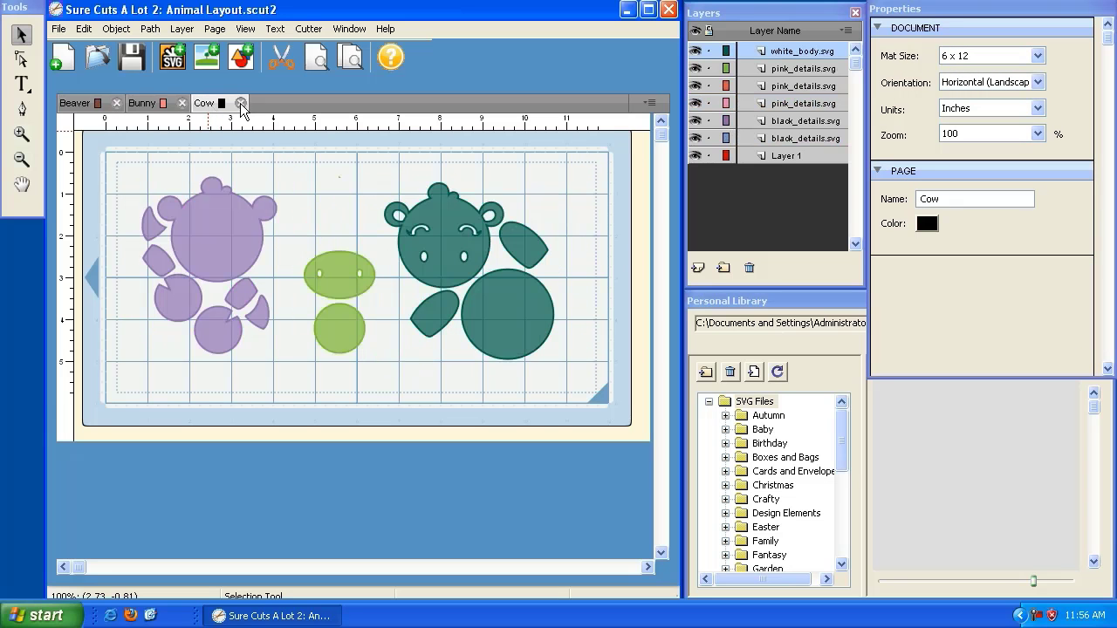
click(241, 103)
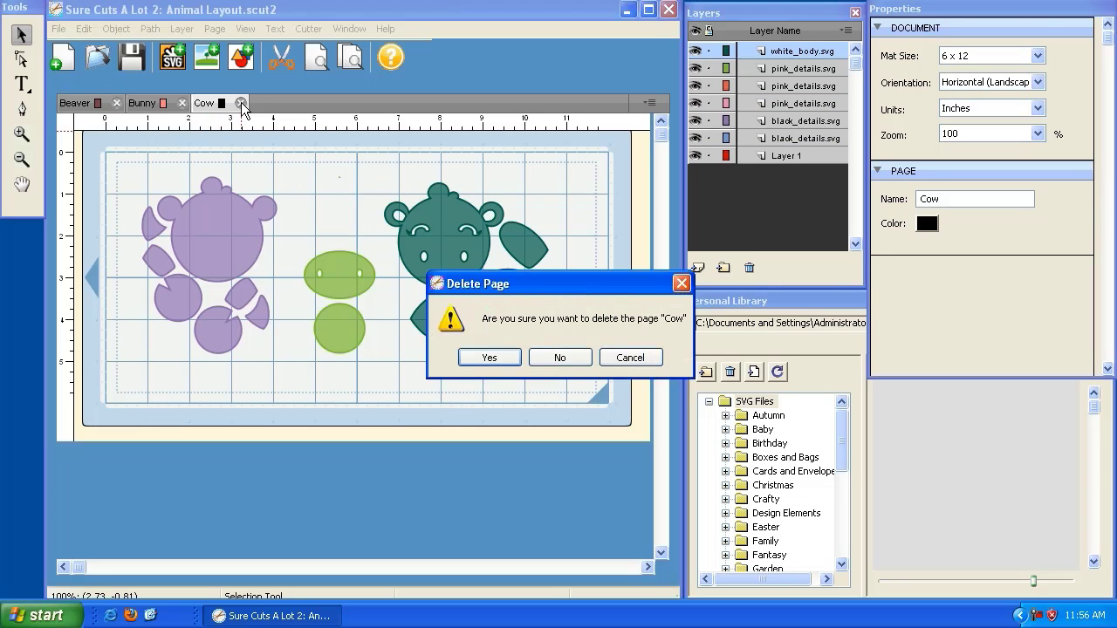
click(488, 357)
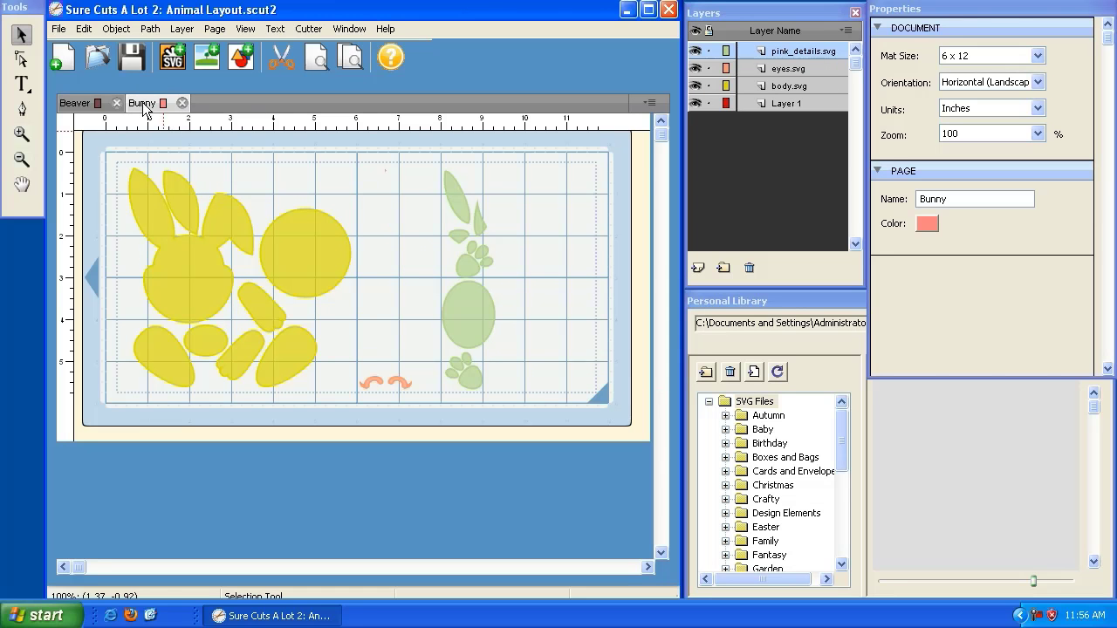
- Delete the Bunny page from the project and confirm the deletion
click(100, 107)
click(140, 103)
click(215, 29)
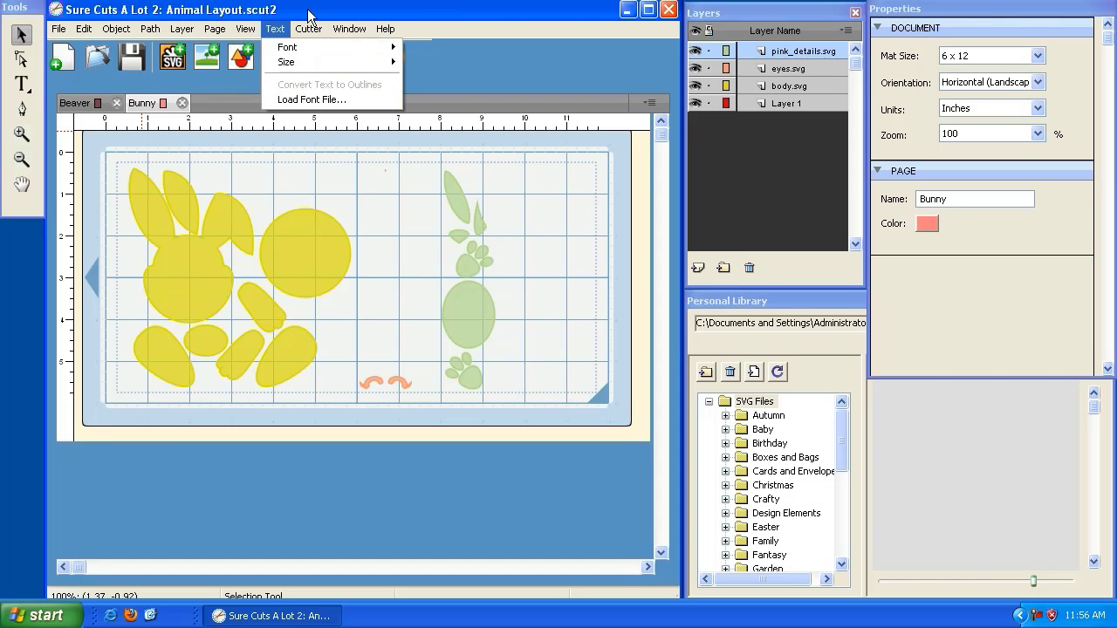
click(307, 14)
click(650, 103)
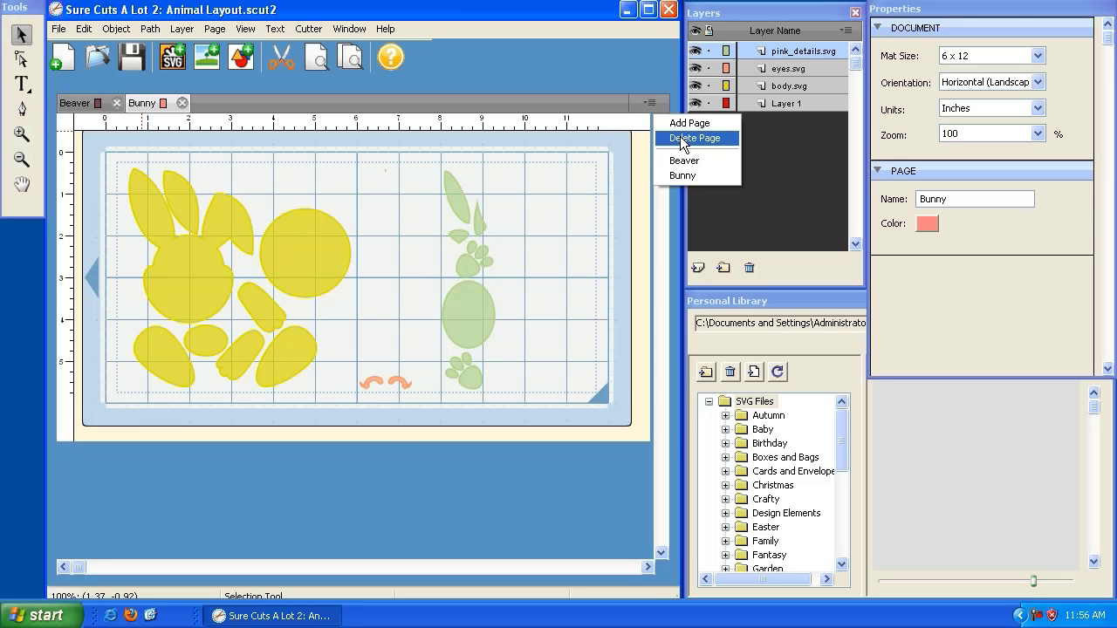
click(683, 140)
click(491, 357)
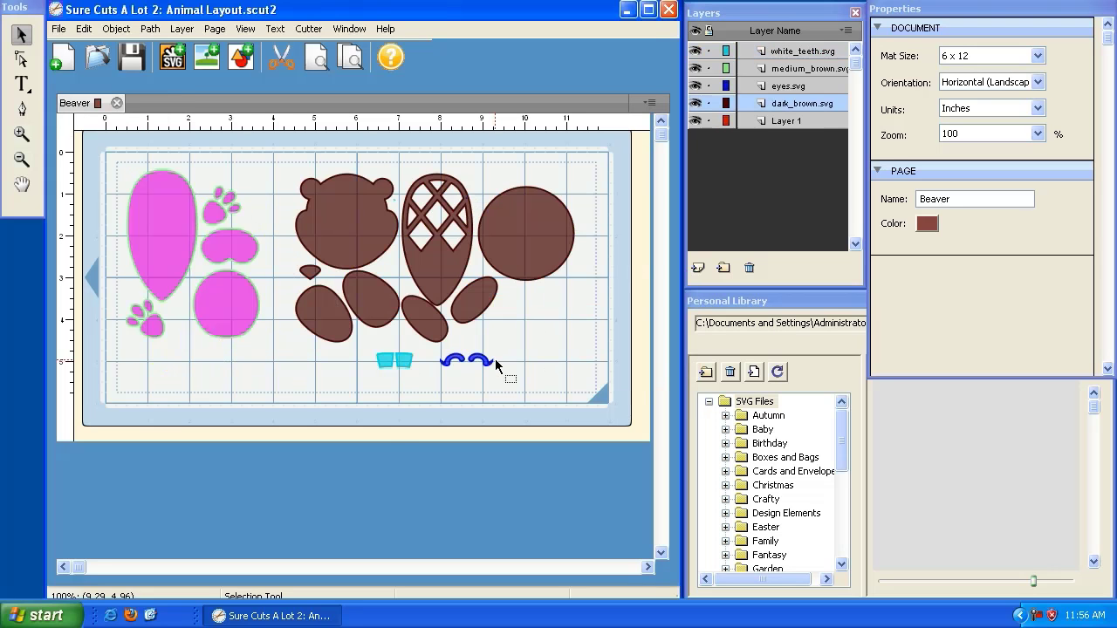
- Add a new page to the project and name it Beaver 2
click(175, 184)
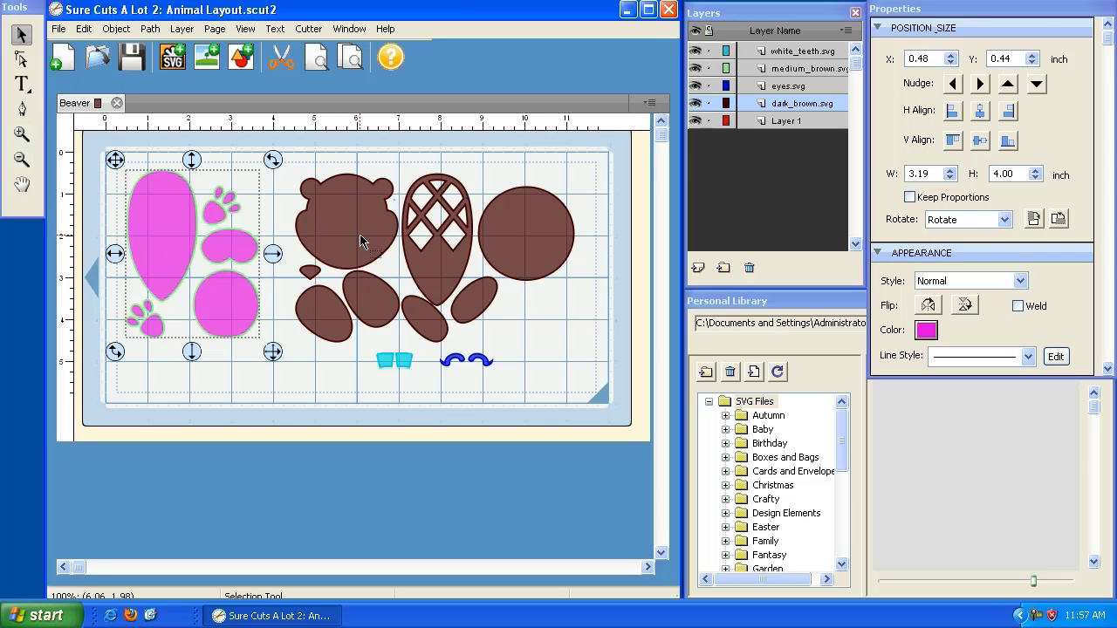
click(646, 103)
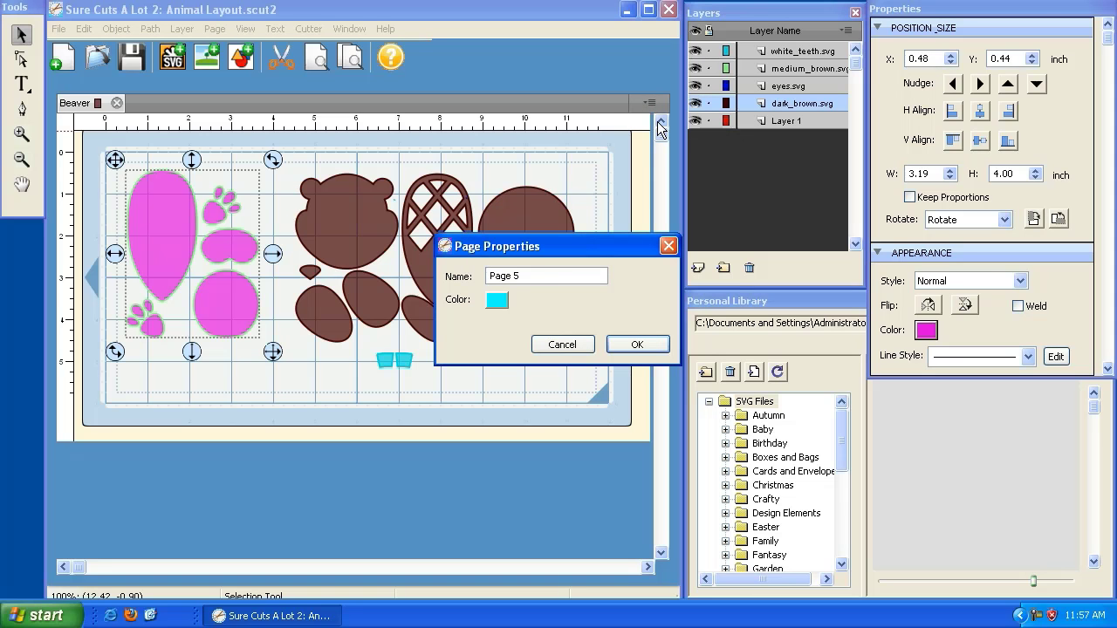
triple_click(544, 275)
text(Beaver 2)
key(Return)
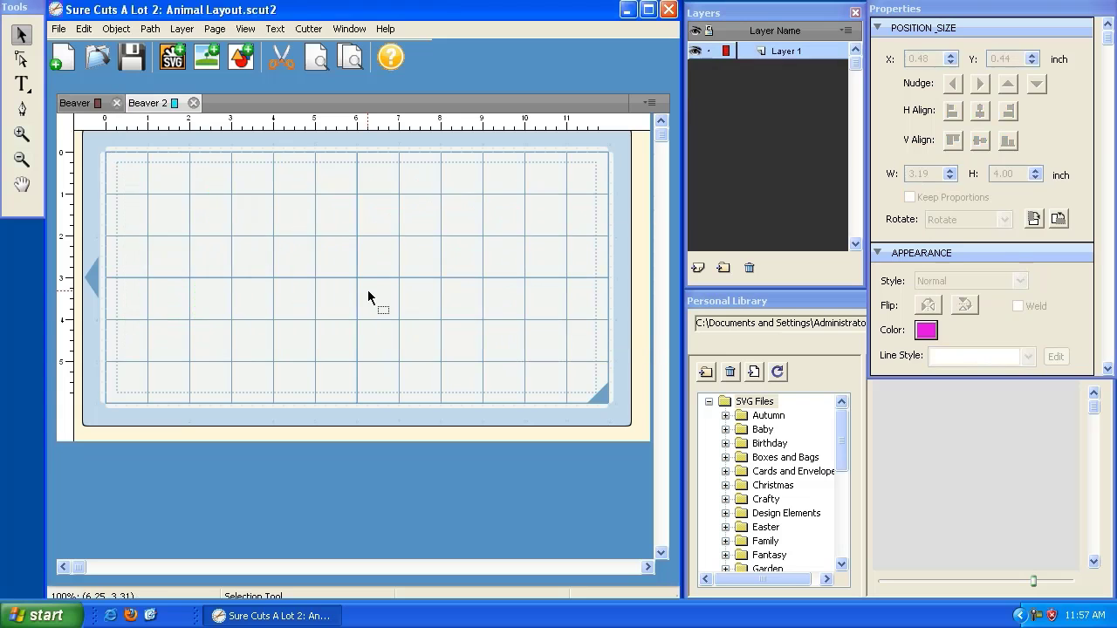
- On the Beaver page, move the dark brown pieces to about X 4.50, Y 0.44 inches and toggle their layer's visibility off and on
click(84, 103)
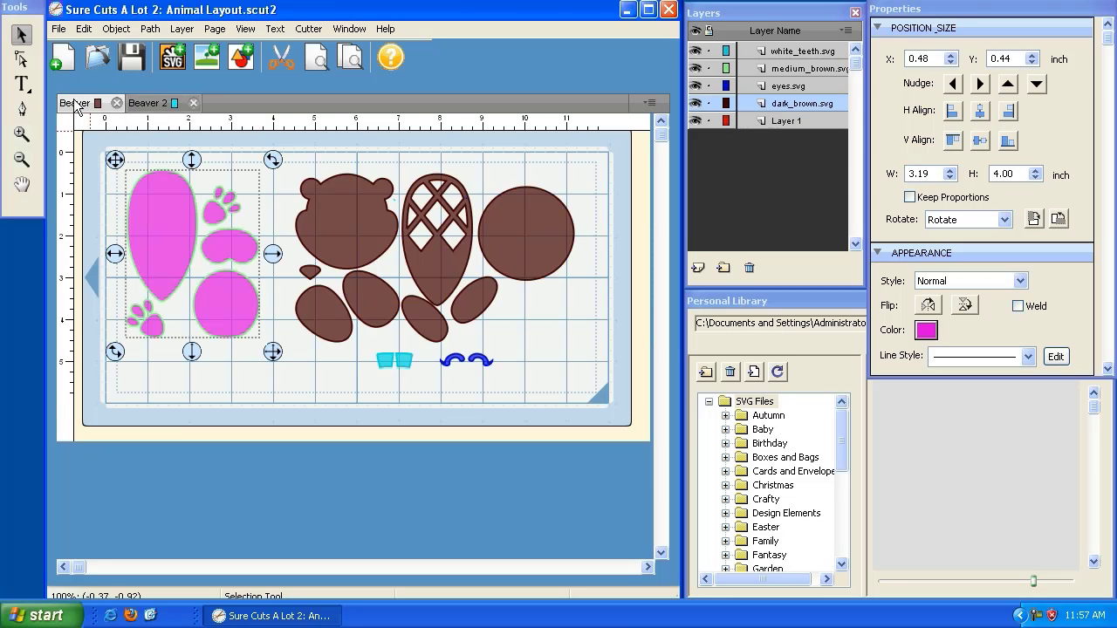
click(390, 237)
click(332, 215)
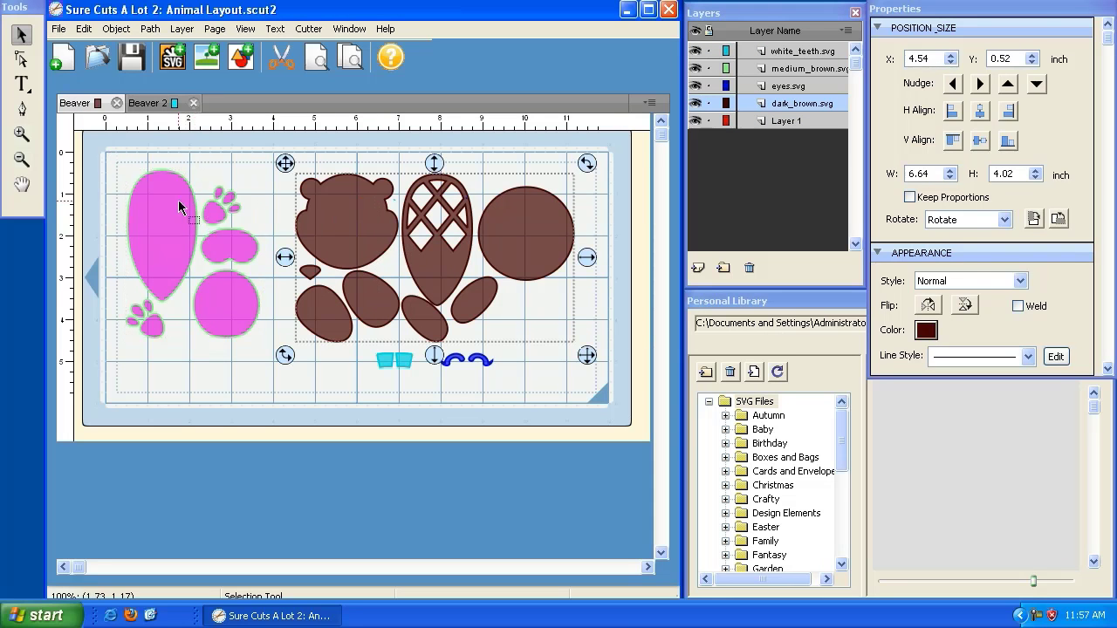
click(281, 162)
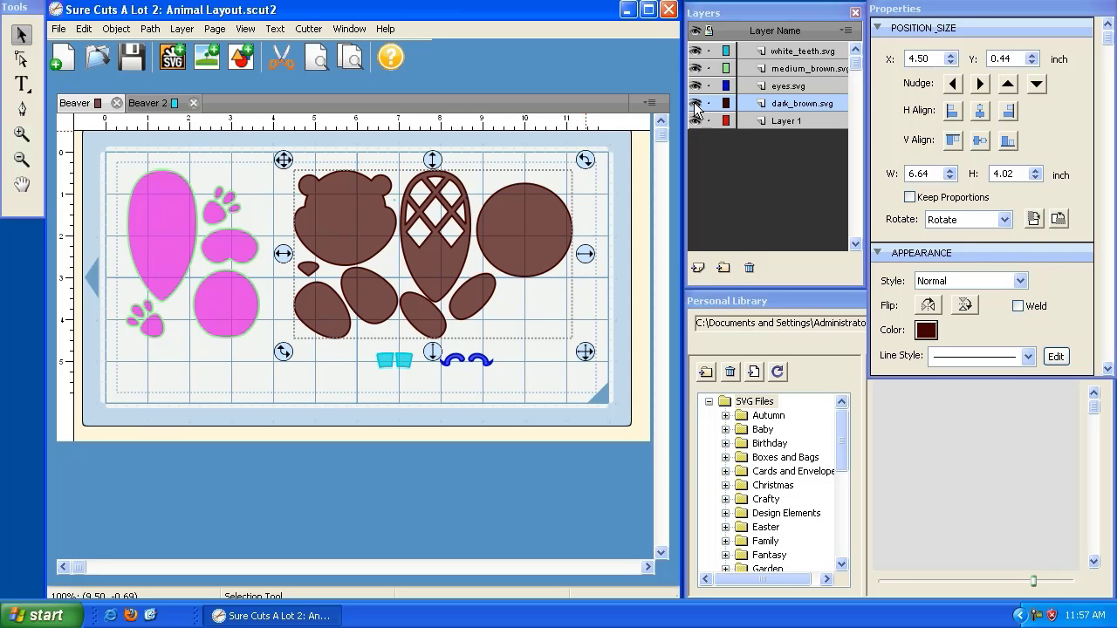
click(695, 105)
click(696, 105)
- Send the dark_brown.svg layer from the Beaver page to the Beaver 2 page
click(182, 233)
click(351, 225)
click(797, 105)
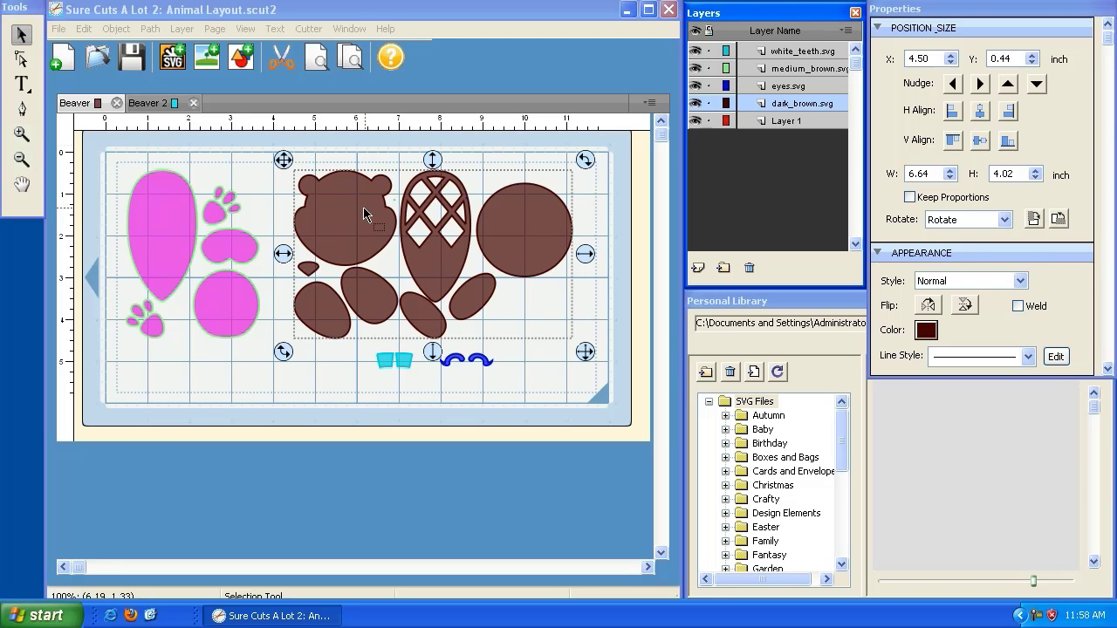
click(433, 179)
click(182, 29)
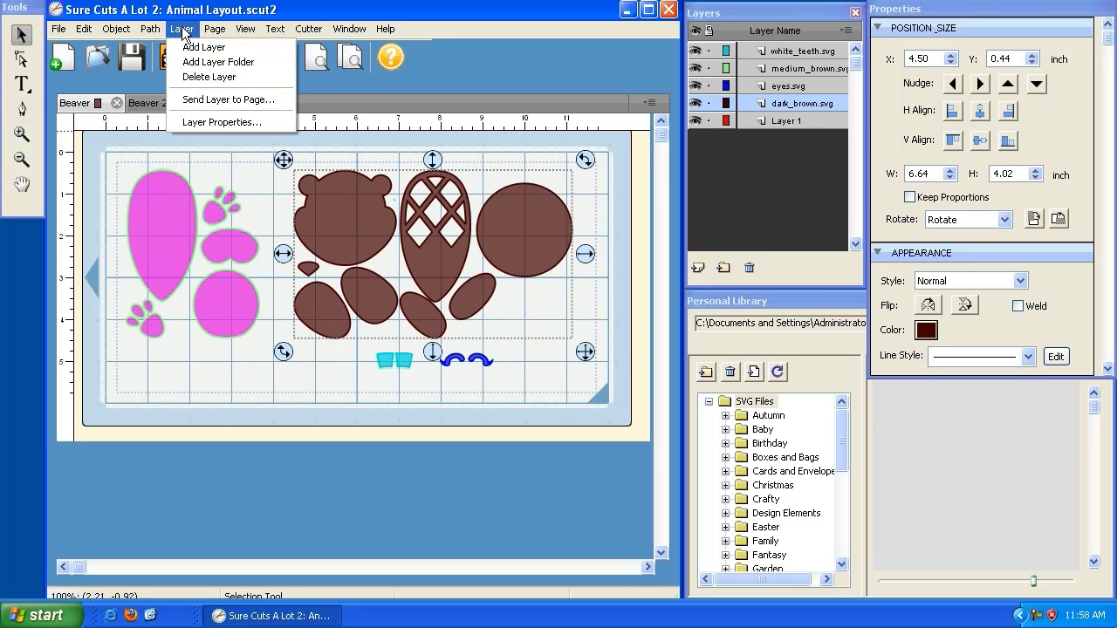
click(228, 102)
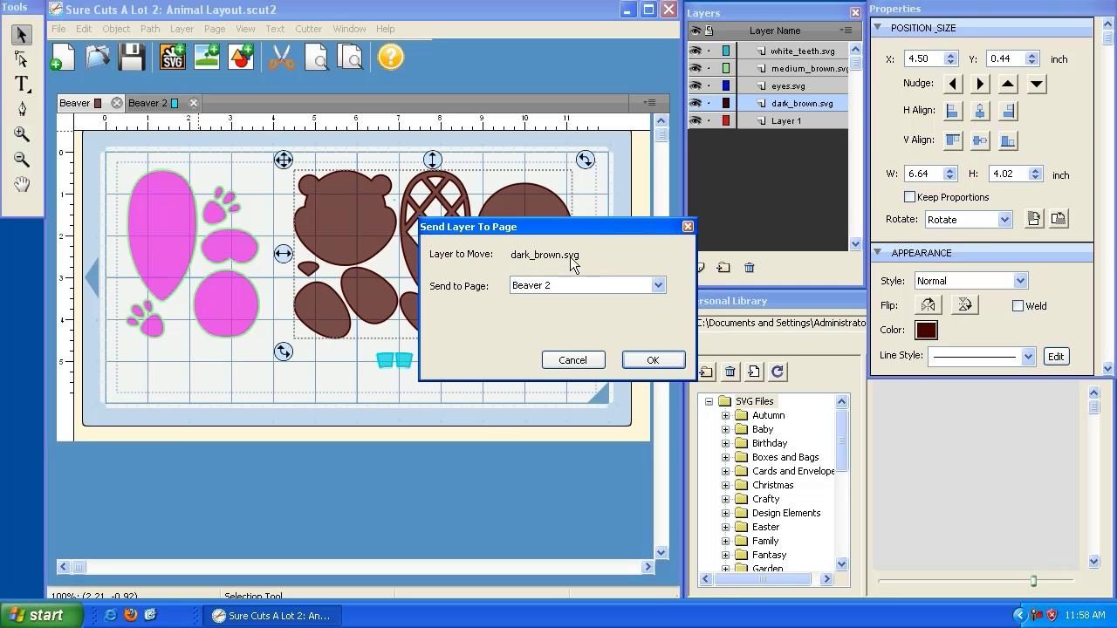
click(541, 292)
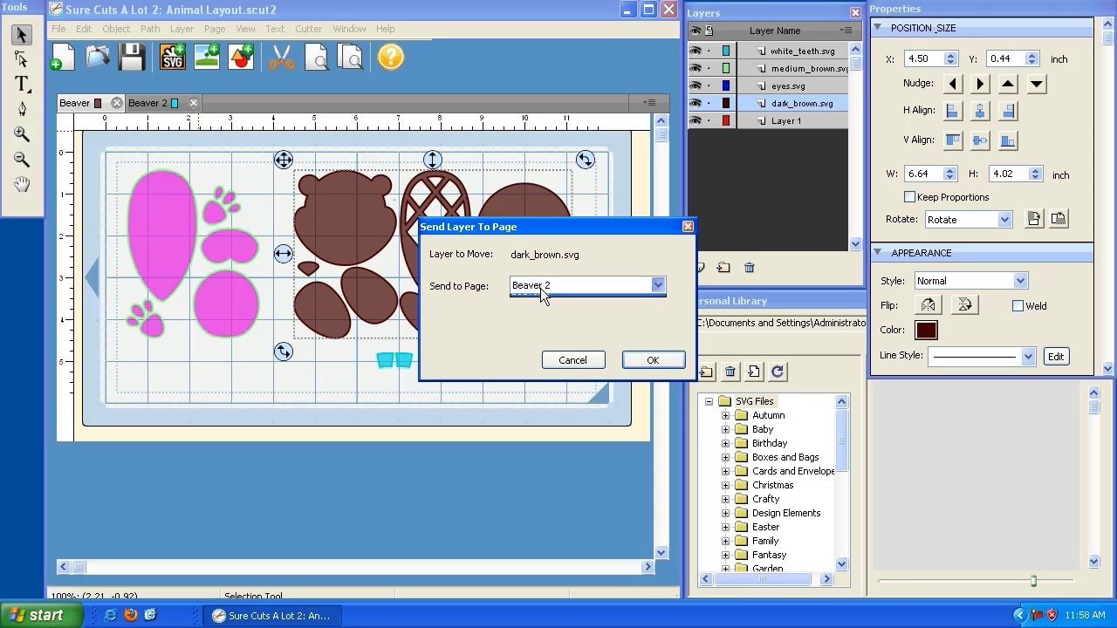
click(546, 293)
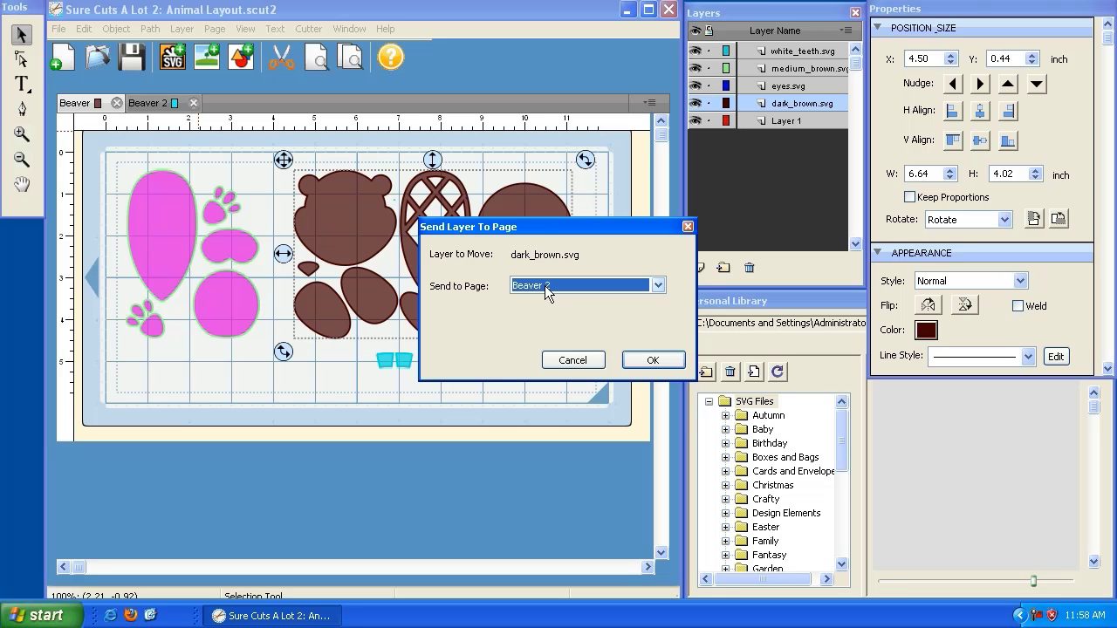
click(546, 293)
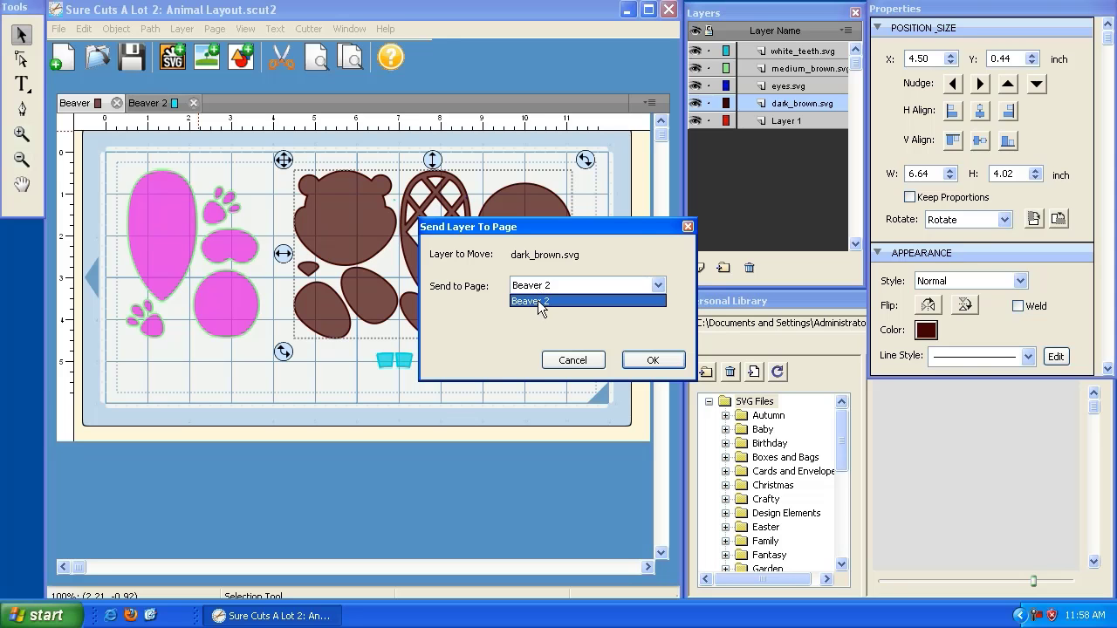
click(541, 301)
click(651, 361)
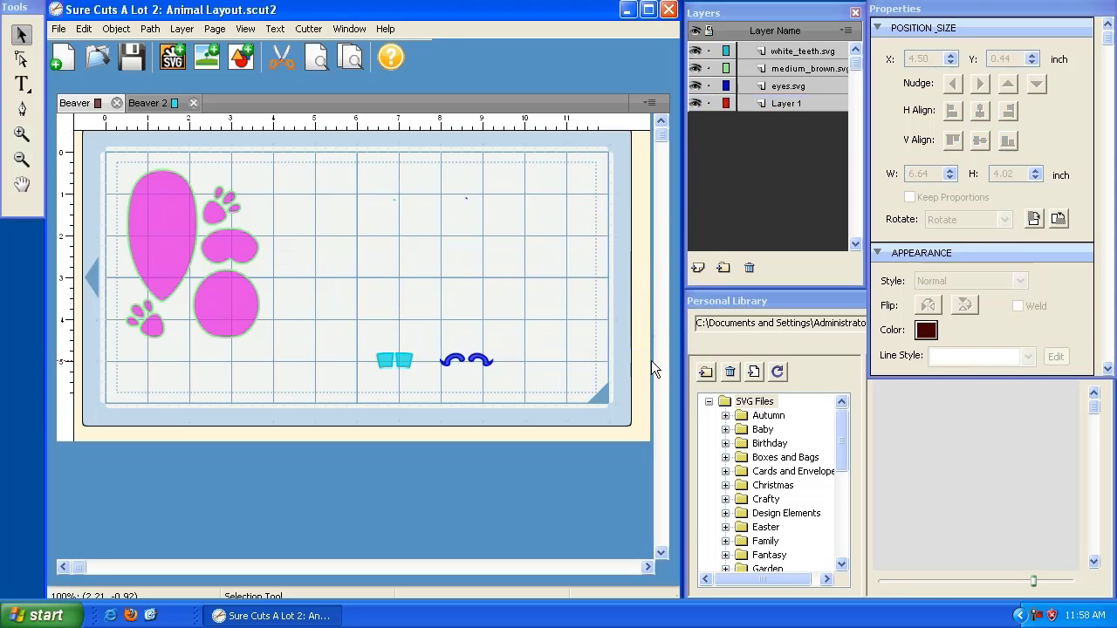
- On the Beaver 2 page, move the dark brown pieces to the mat's upper-left area, about X 0.54, Y 0.46 inches
click(446, 252)
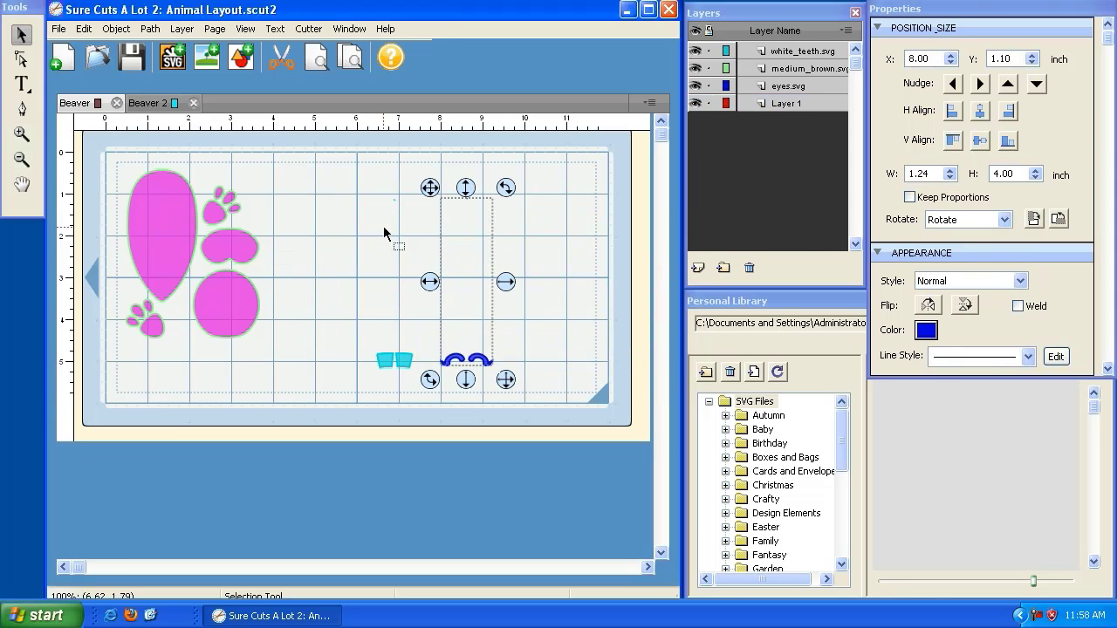
click(150, 105)
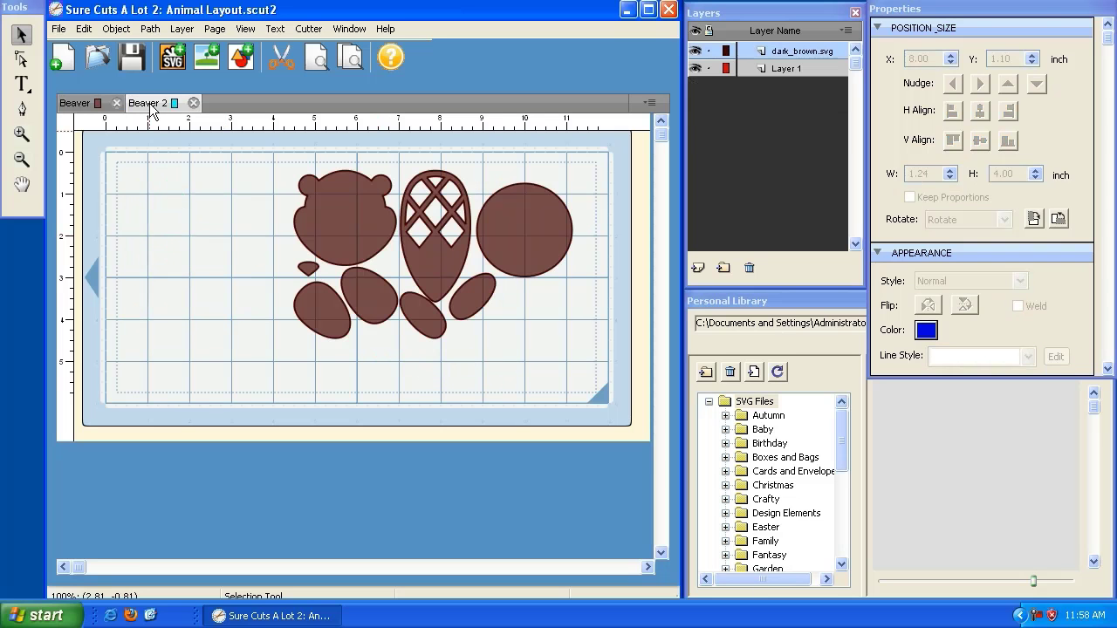
click(379, 225)
drag(283, 157, 120, 162)
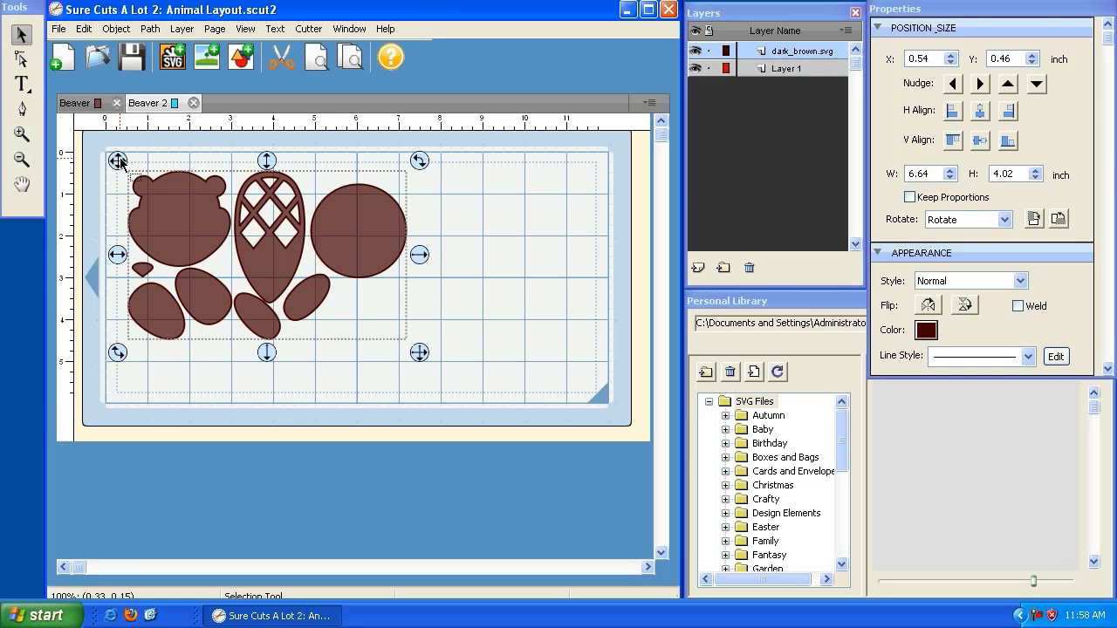